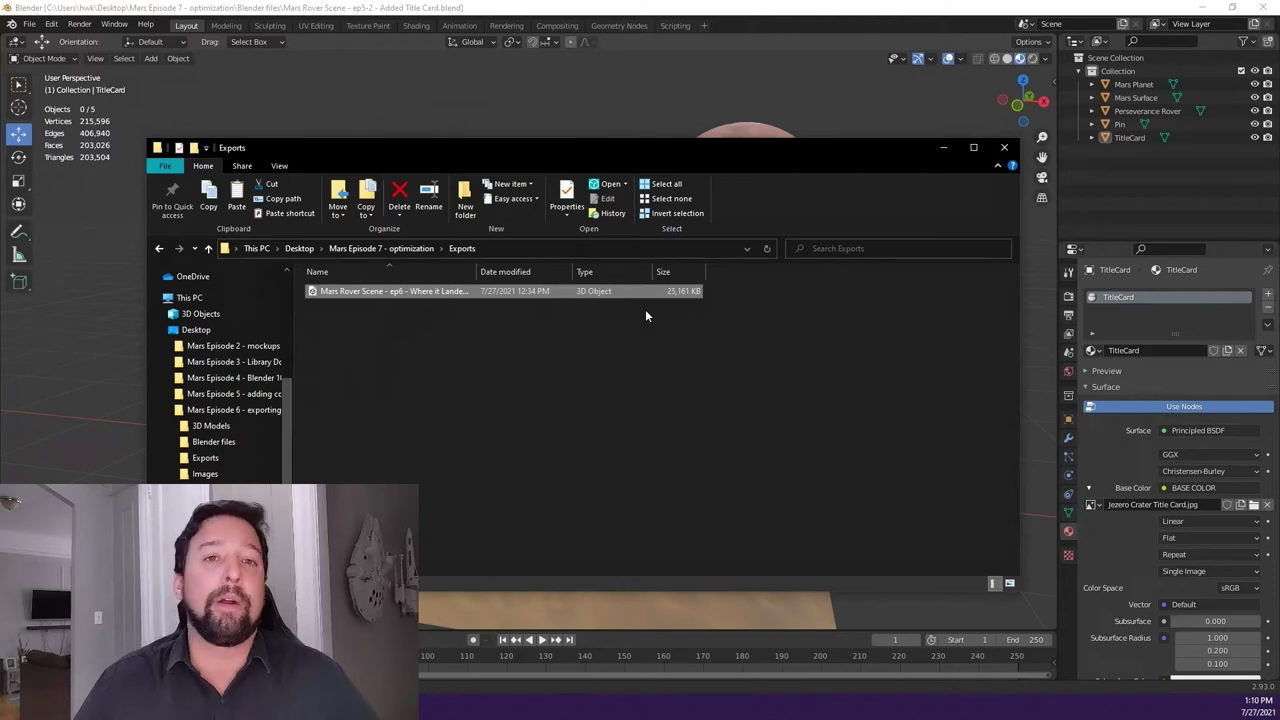
Step: Bring Blender back in front of File Explorer and orbit the view around the rover
{"action": "left_click", "coordinate": [651, 6]}
{"action": "middle_click_drag", "start_coordinate": [632, 332], "coordinate": [674, 311]}
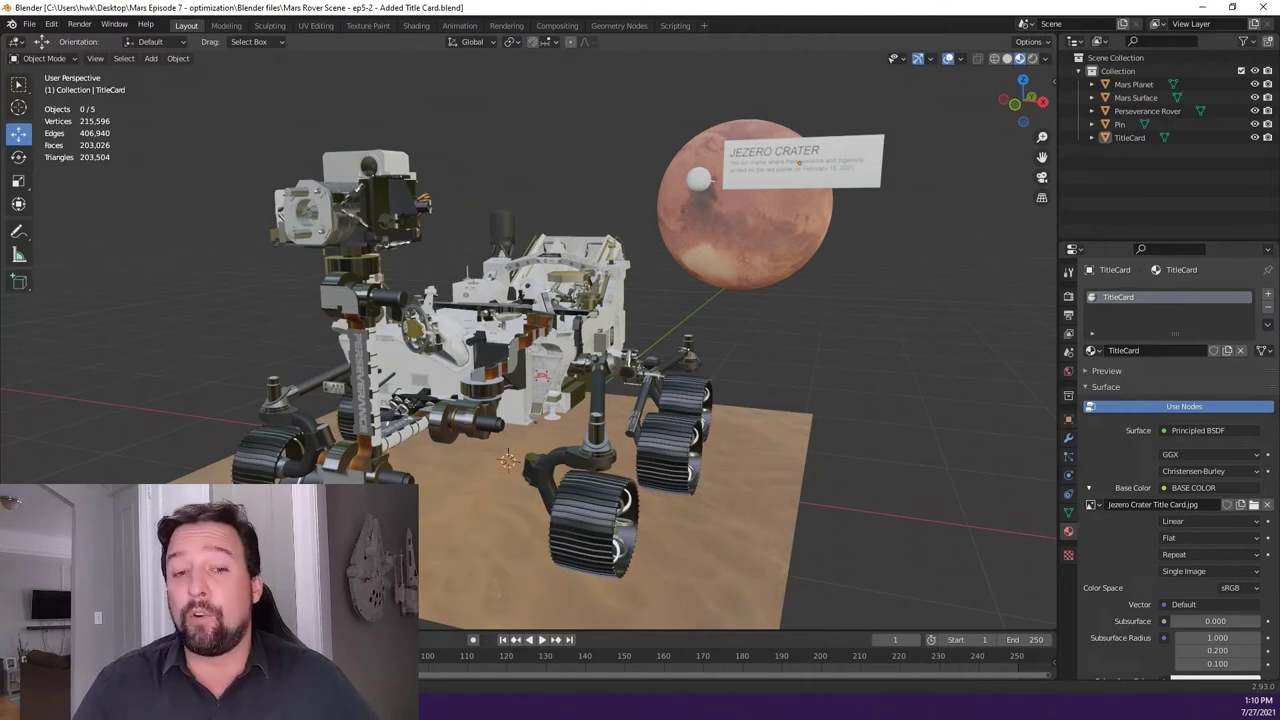
Step: Select the Perseverance Rover and orbit to inspect it from the side and other angles
{"action": "left_click", "coordinate": [580, 330]}
{"action": "middle_click_drag", "start_coordinate": [580, 330], "coordinate": [578, 344]}
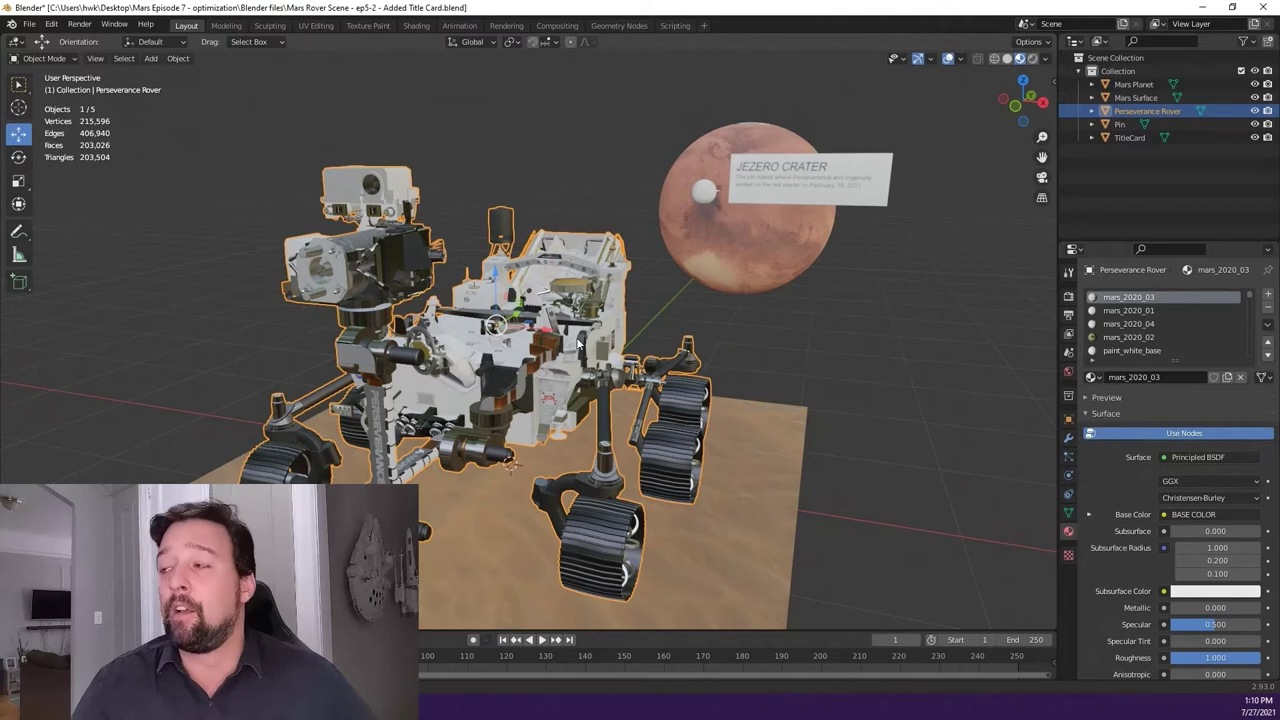
{"action": "mouse_move", "coordinate": [590, 375]}
{"action": "middle_mouse_down"}
{"action": "mouse_move", "coordinate": [660, 373]}
{"action": "mouse_move", "coordinate": [580, 364]}
{"action": "middle_mouse_up"}
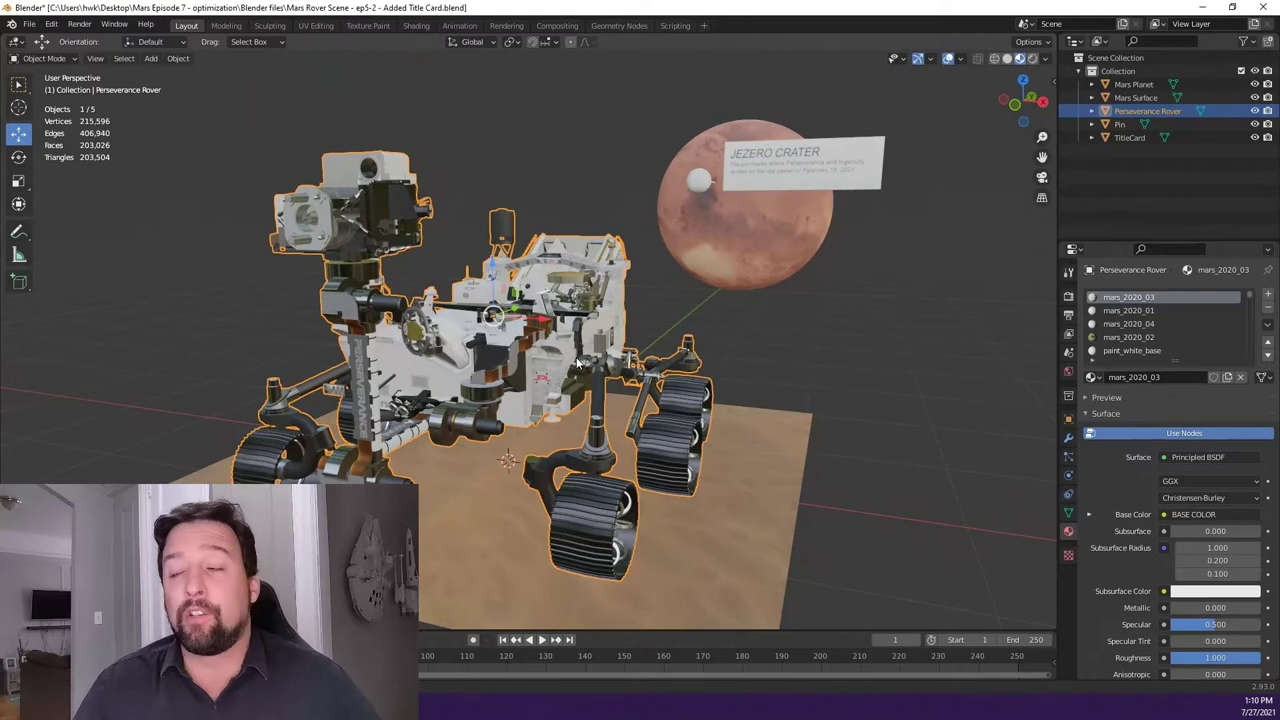
{"action": "middle_click_drag", "start_coordinate": [580, 350], "coordinate": [598, 330]}
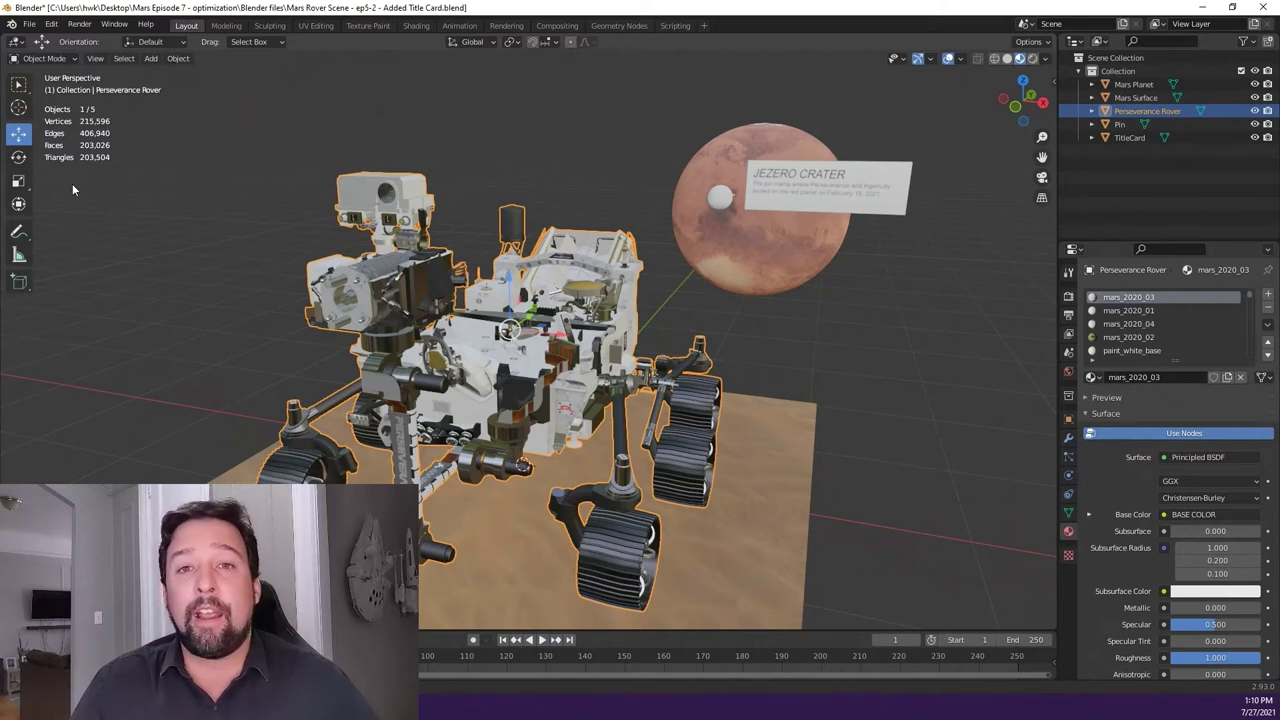
{"action": "left_click", "coordinate": [960, 60]}
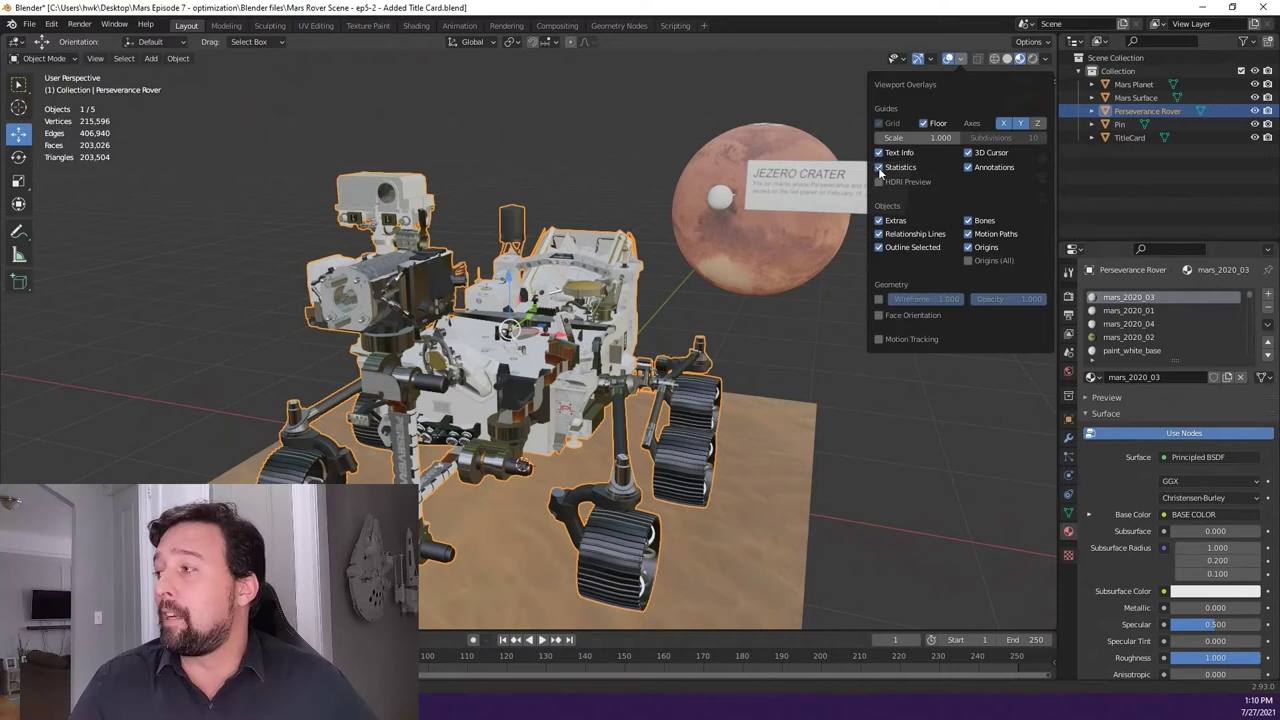
{"action": "left_click", "coordinate": [962, 60]}
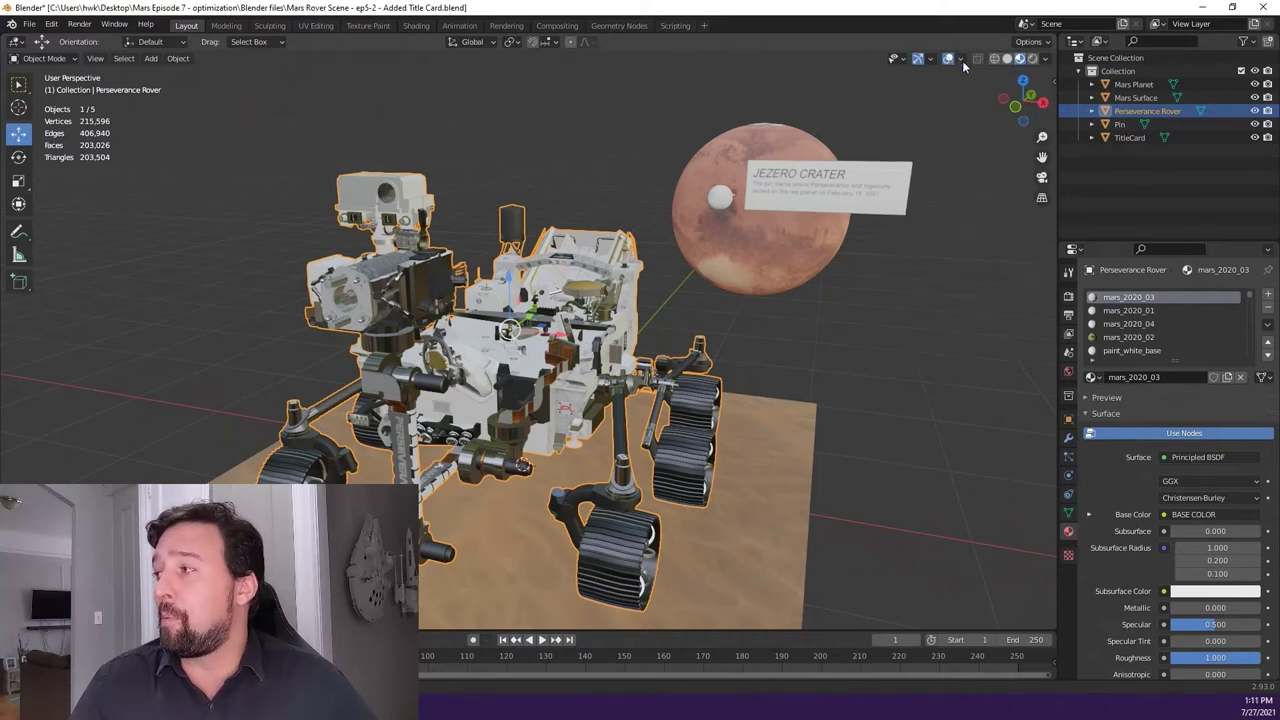
{"action": "left_click", "coordinate": [962, 60]}
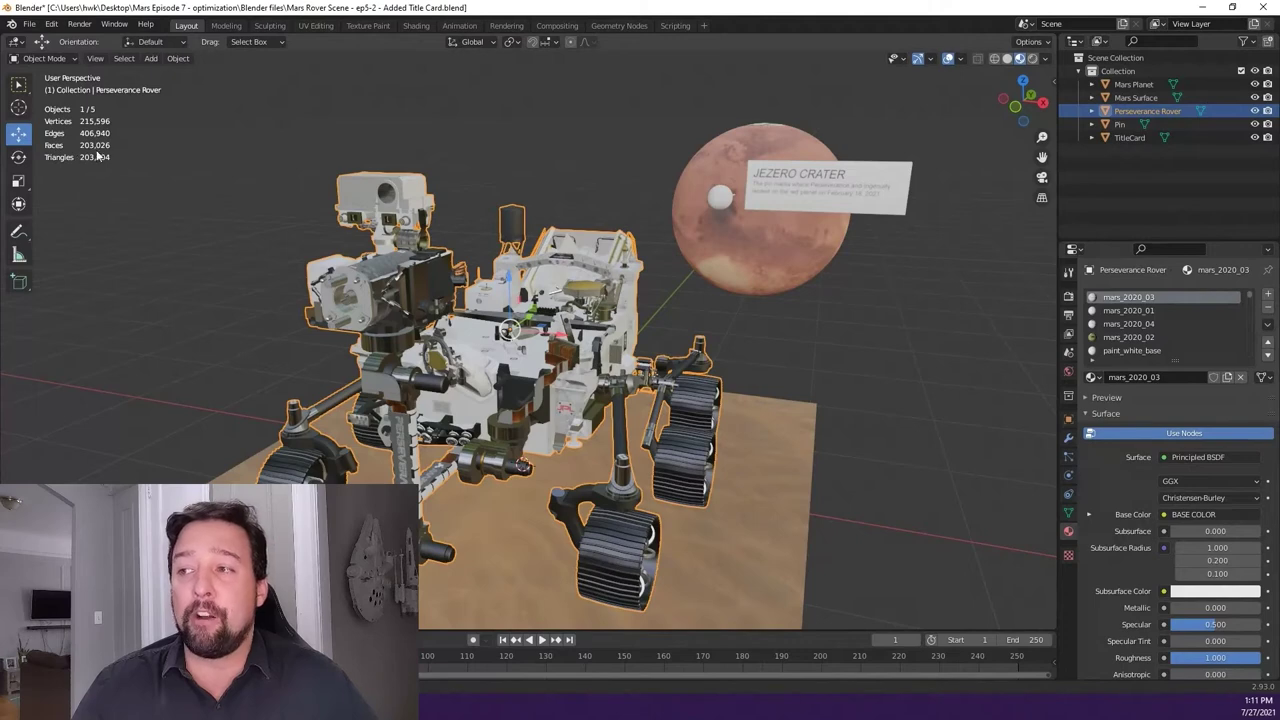
{"action": "mouse_move", "coordinate": [302, 267]}
{"action": "middle_mouse_down"}
{"action": "mouse_move", "coordinate": [280, 263]}
{"action": "mouse_move", "coordinate": [300, 250]}
{"action": "middle_mouse_up"}
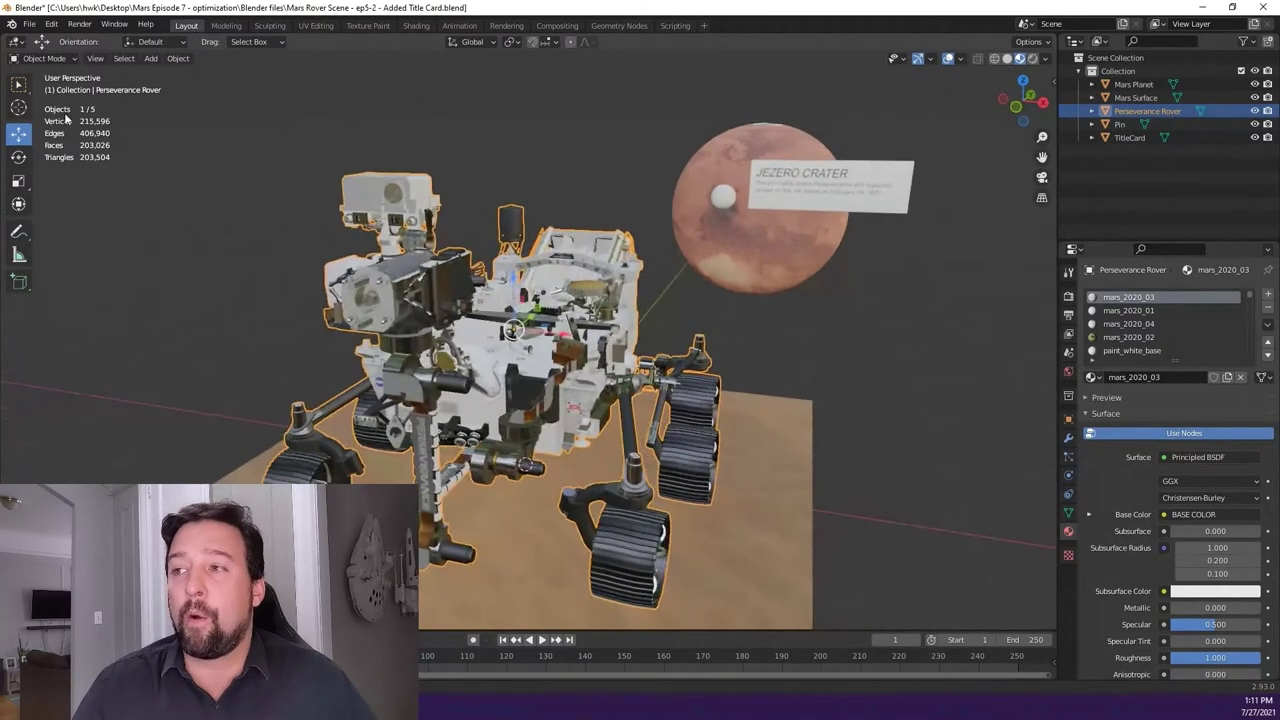
{"action": "left_click", "coordinate": [487, 179]}
{"action": "key", "text": "ctrl+z"}
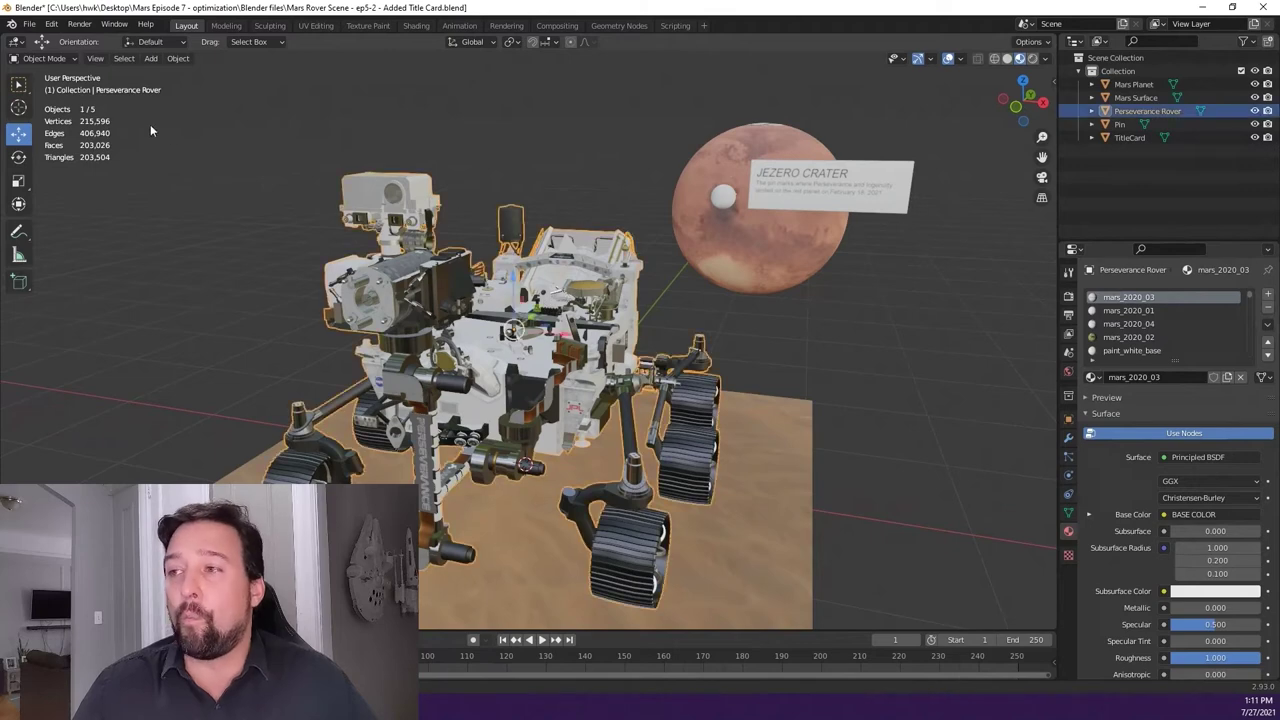
{"action": "left_click", "coordinate": [761, 240]}
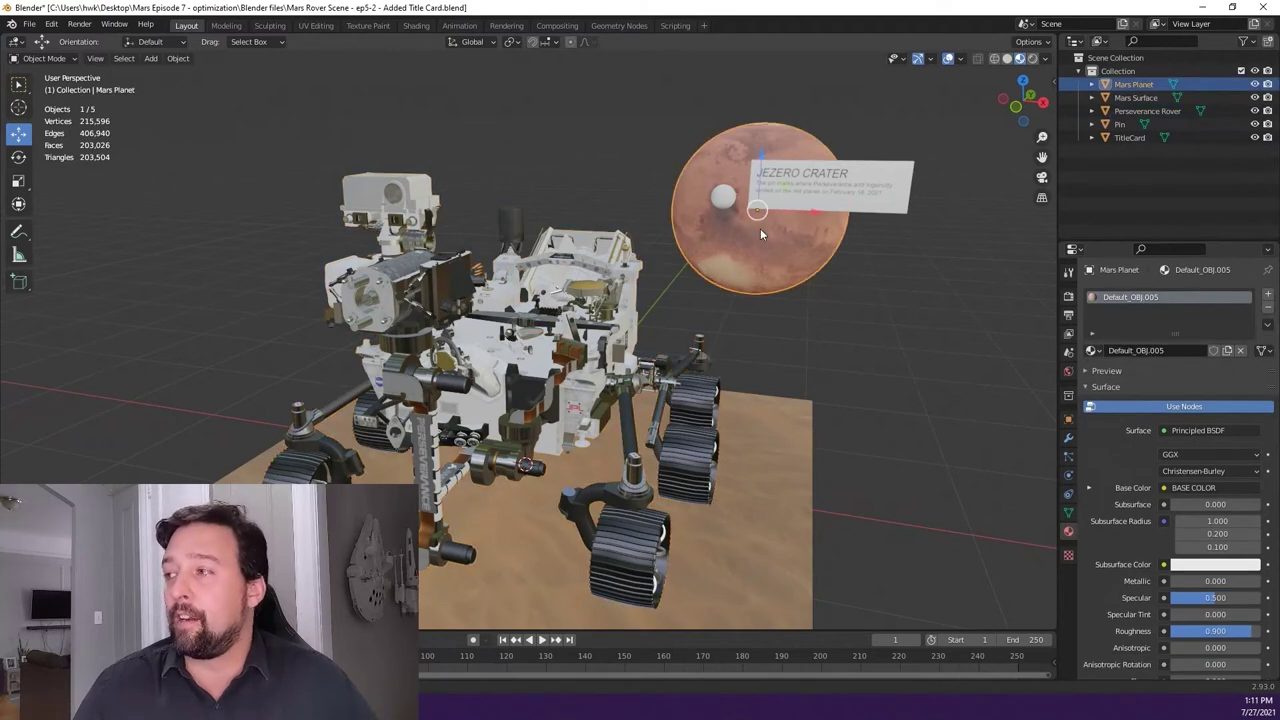
{"action": "middle_click_drag", "start_coordinate": [694, 295], "coordinate": [627, 305]}
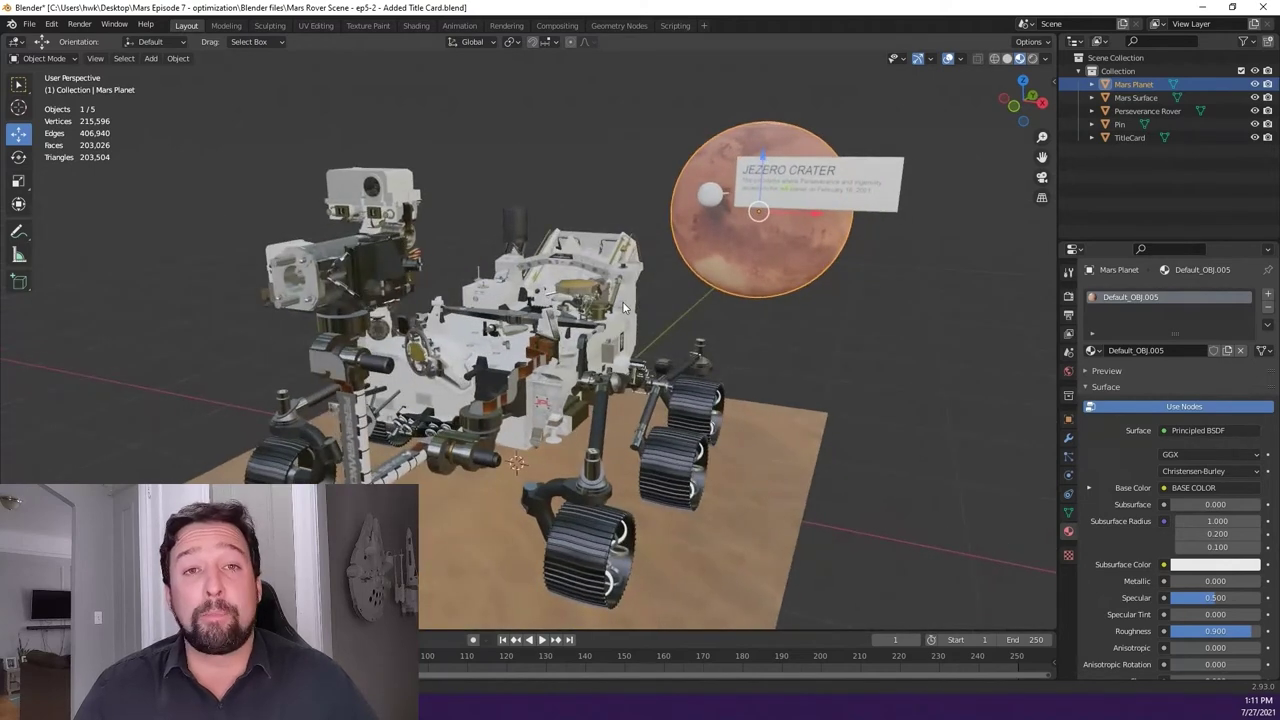
{"action": "left_click", "coordinate": [512, 339]}
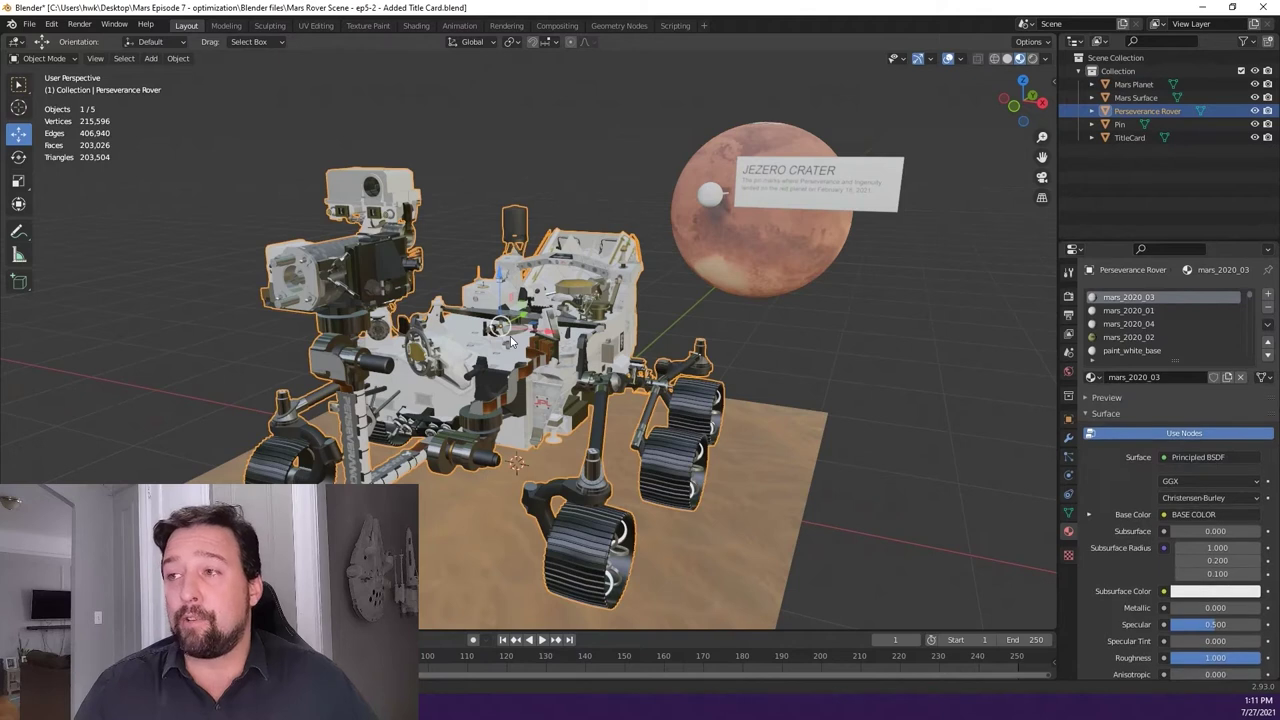
{"action": "left_click", "coordinate": [56, 57]}
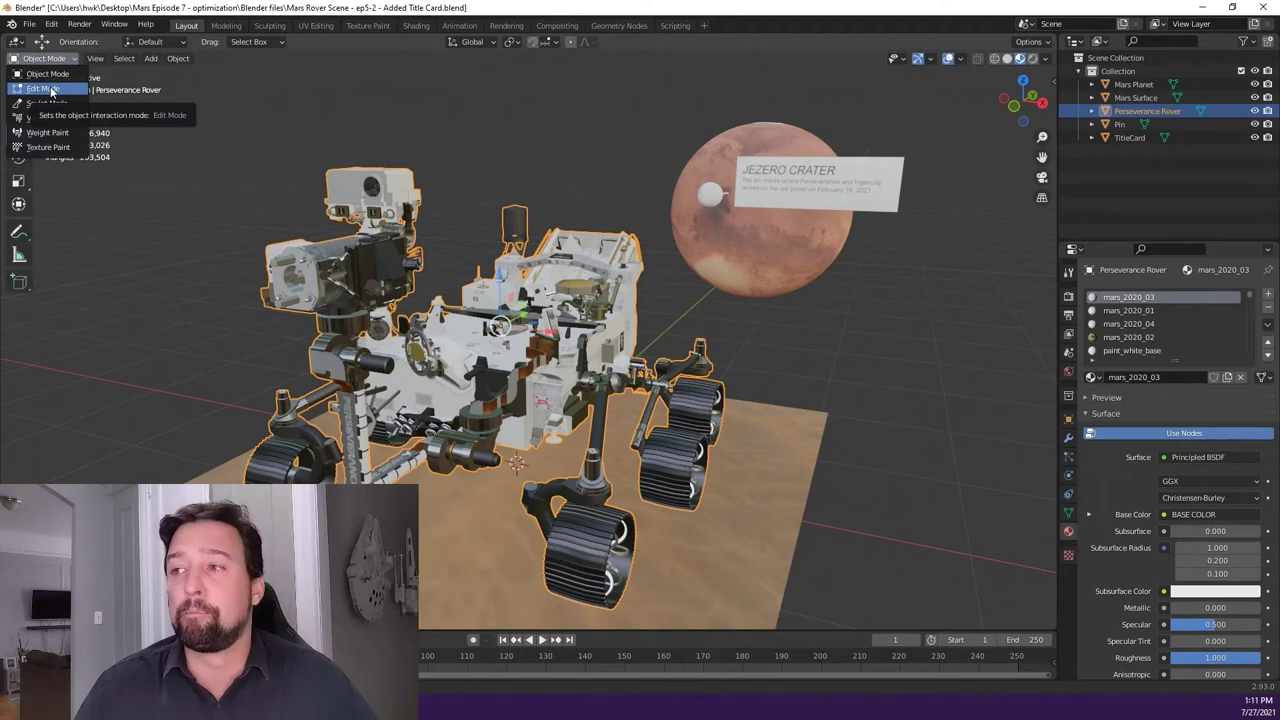
{"action": "left_click", "coordinate": [54, 88]}
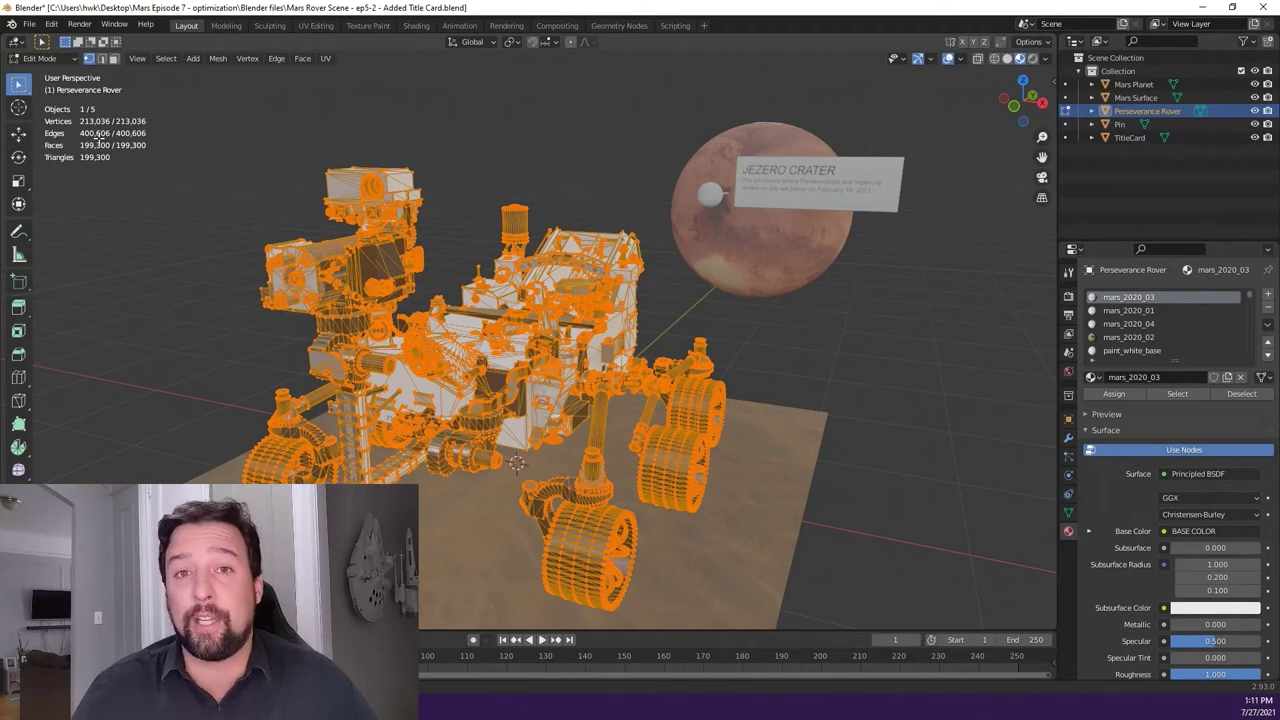
{"action": "middle_click_drag", "start_coordinate": [626, 370], "coordinate": [598, 366]}
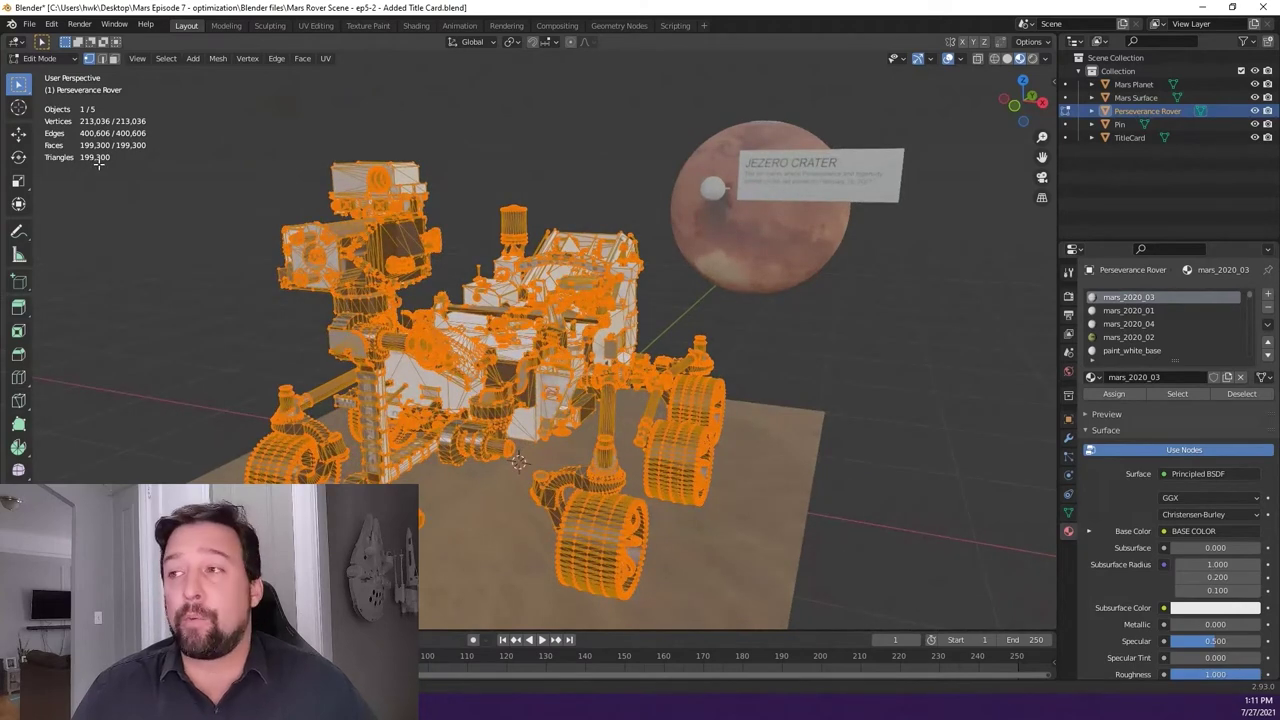
{"action": "left_click", "coordinate": [55, 61]}
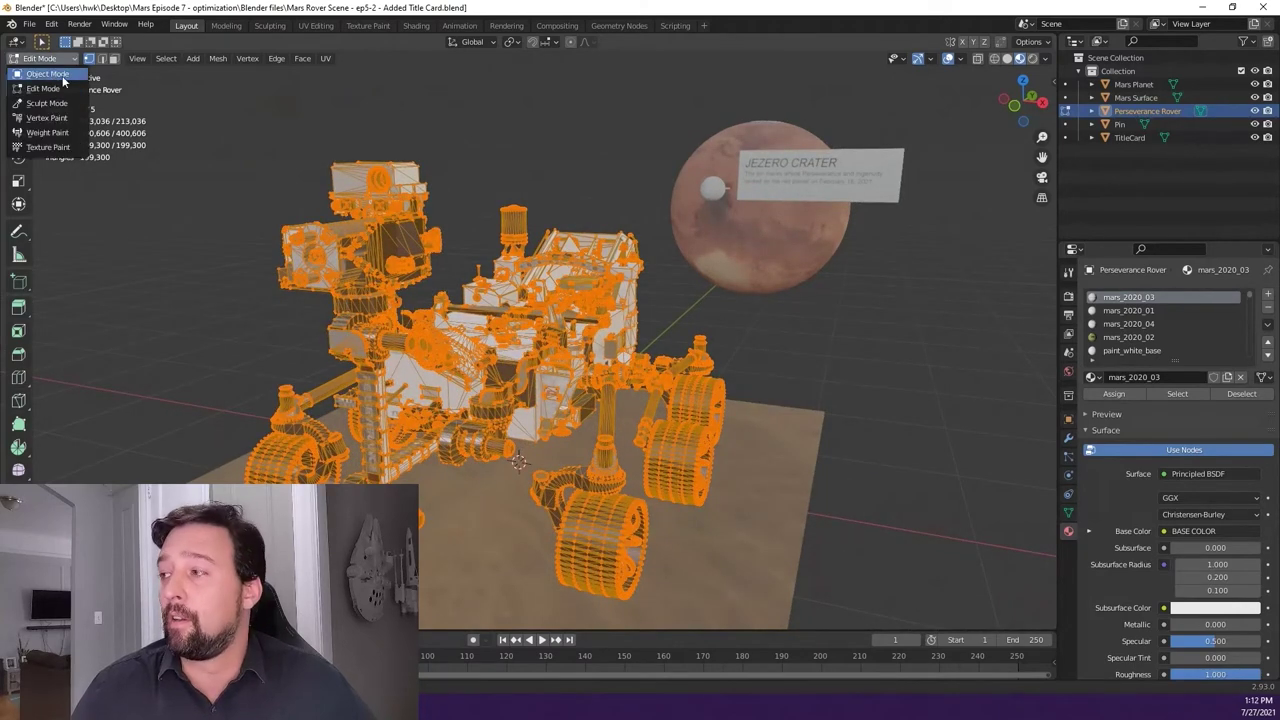
{"action": "left_click", "coordinate": [55, 74]}
{"action": "left_click", "coordinate": [838, 179]}
{"action": "left_click", "coordinate": [45, 58]}
{"action": "left_click", "coordinate": [44, 82]}
{"action": "left_click", "coordinate": [49, 58]}
{"action": "left_click", "coordinate": [44, 74]}
{"action": "left_click", "coordinate": [700, 232]}
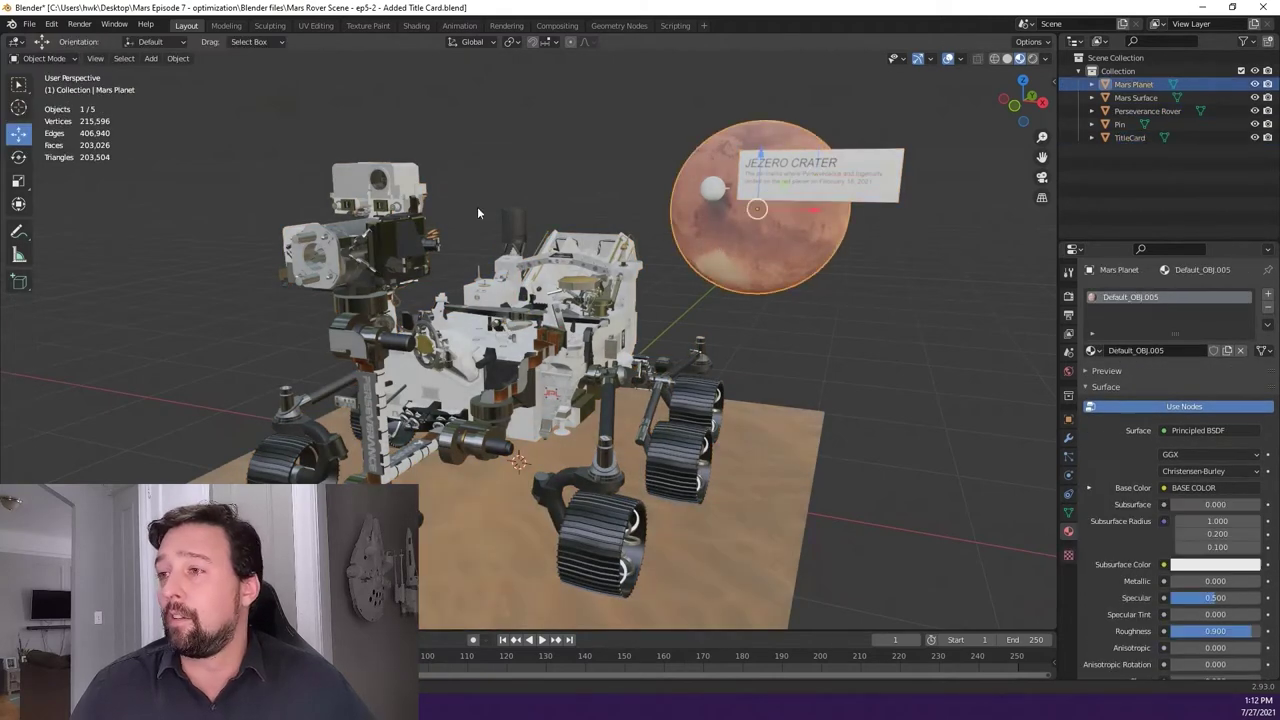
{"action": "left_click", "coordinate": [48, 59]}
{"action": "left_click", "coordinate": [46, 84]}
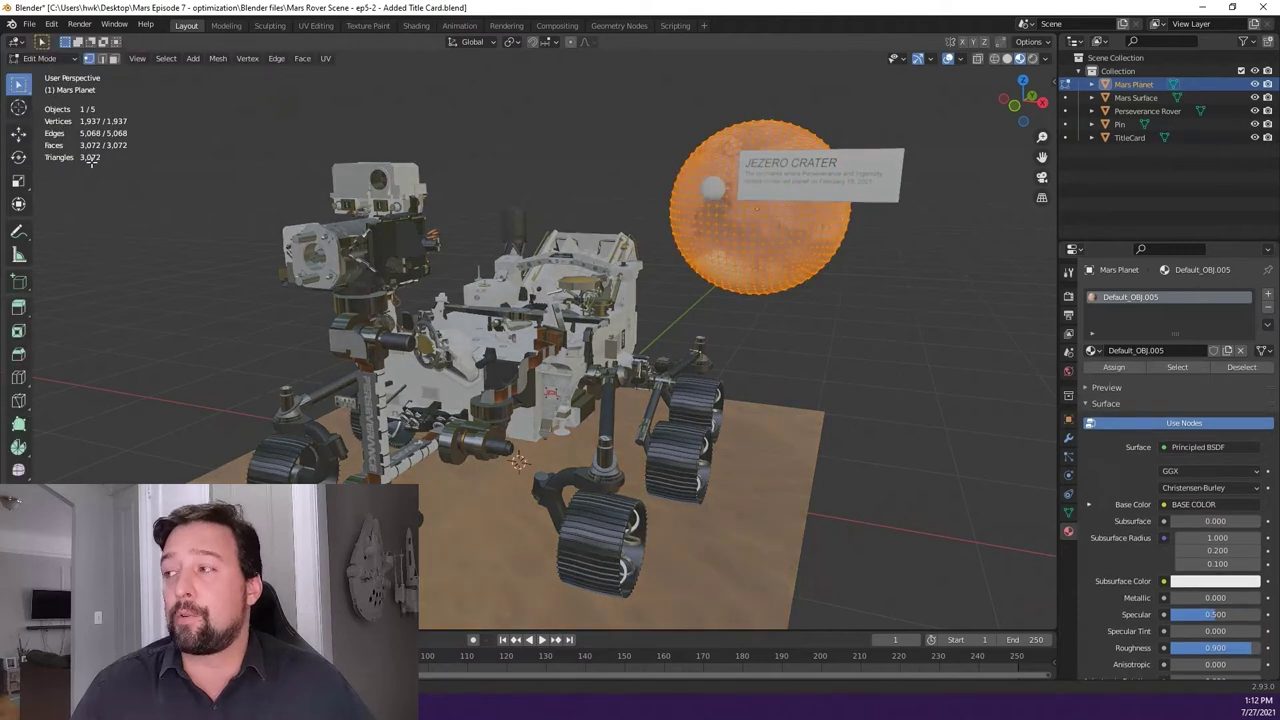
{"action": "left_click", "coordinate": [40, 58]}
{"action": "left_click", "coordinate": [44, 74]}
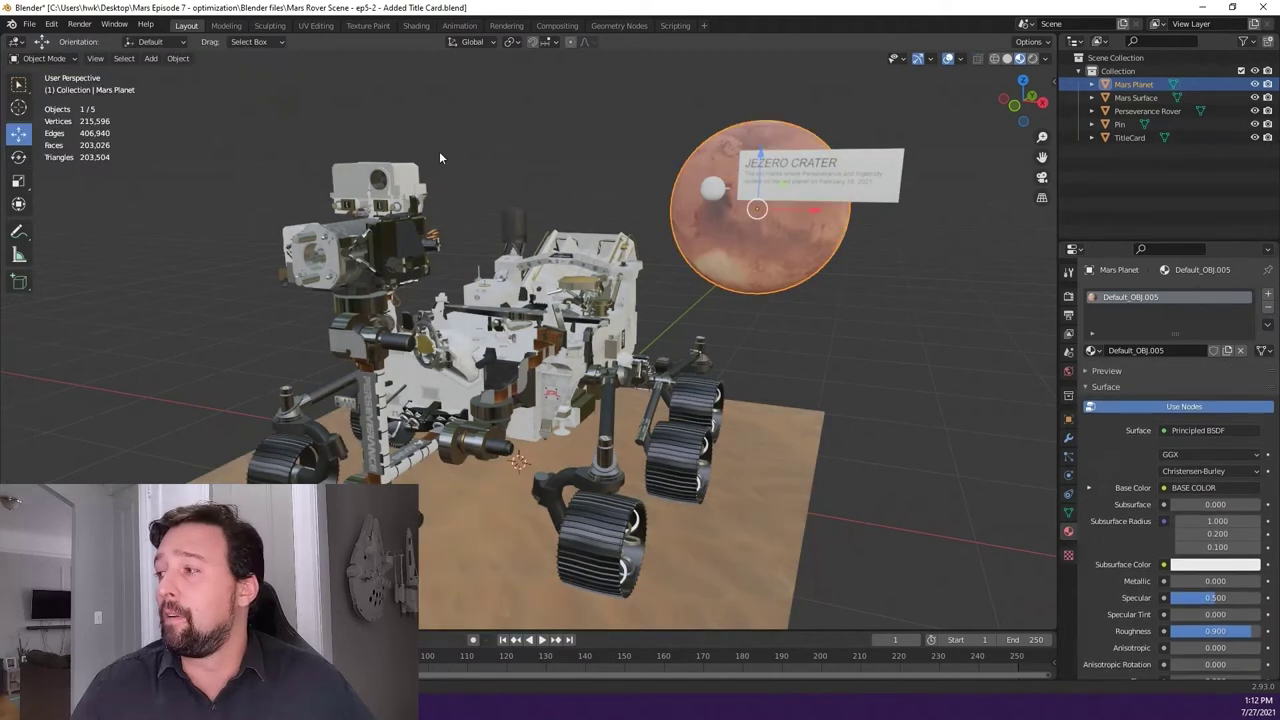
{"action": "left_click", "coordinate": [703, 188]}
{"action": "left_click", "coordinate": [48, 58]}
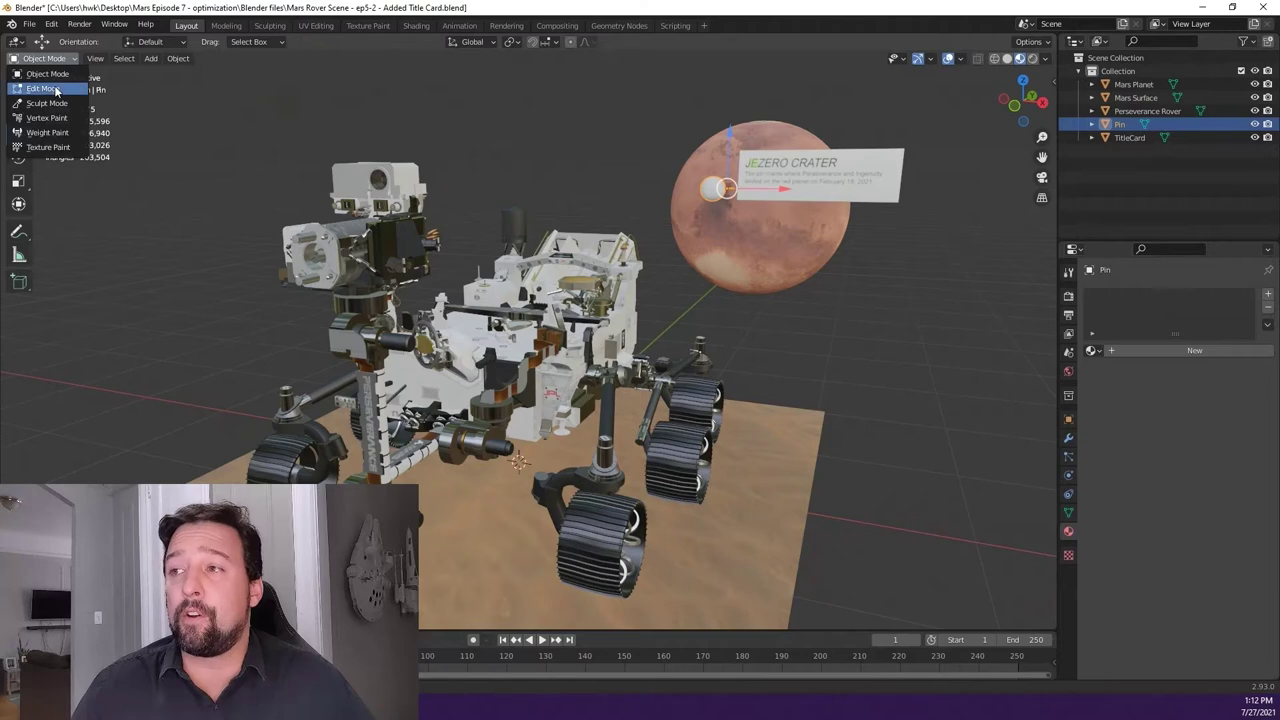
{"action": "left_click", "coordinate": [46, 84]}
{"action": "middle_click_drag", "start_coordinate": [155, 115], "coordinate": [158, 114]}
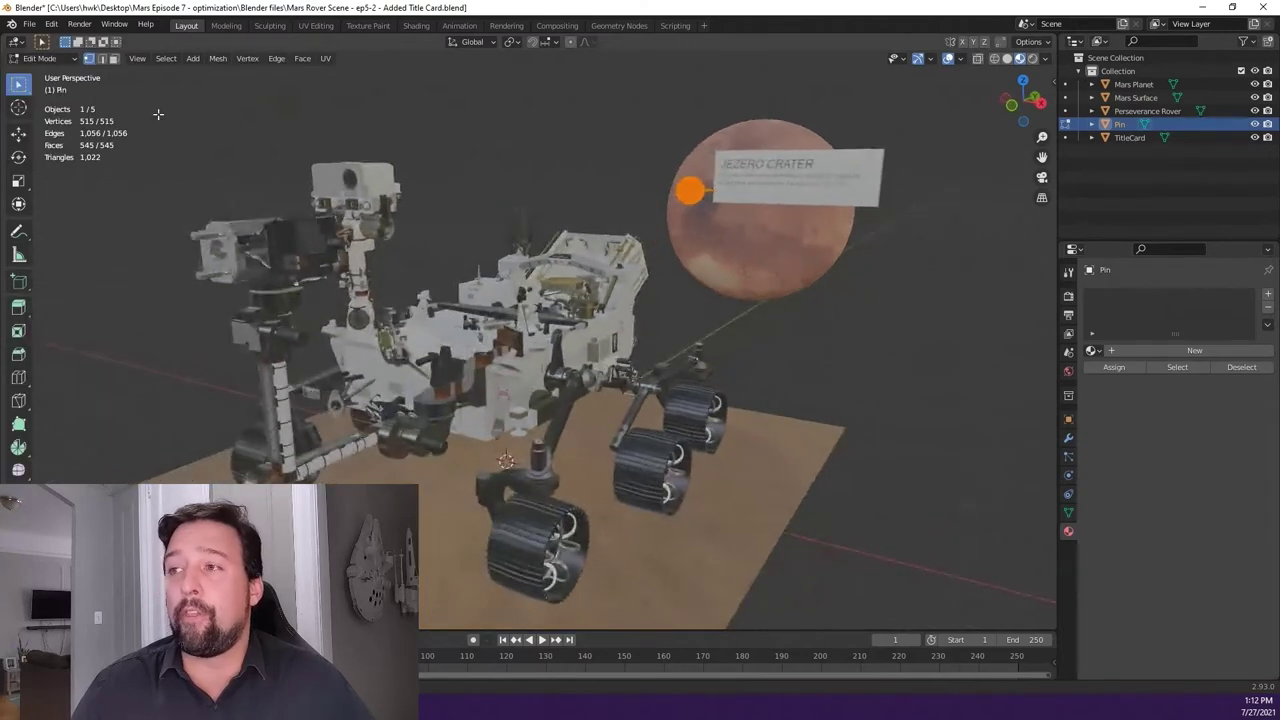
{"action": "left_click", "coordinate": [48, 58]}
{"action": "left_click", "coordinate": [46, 74]}
{"action": "left_click", "coordinate": [435, 508]}
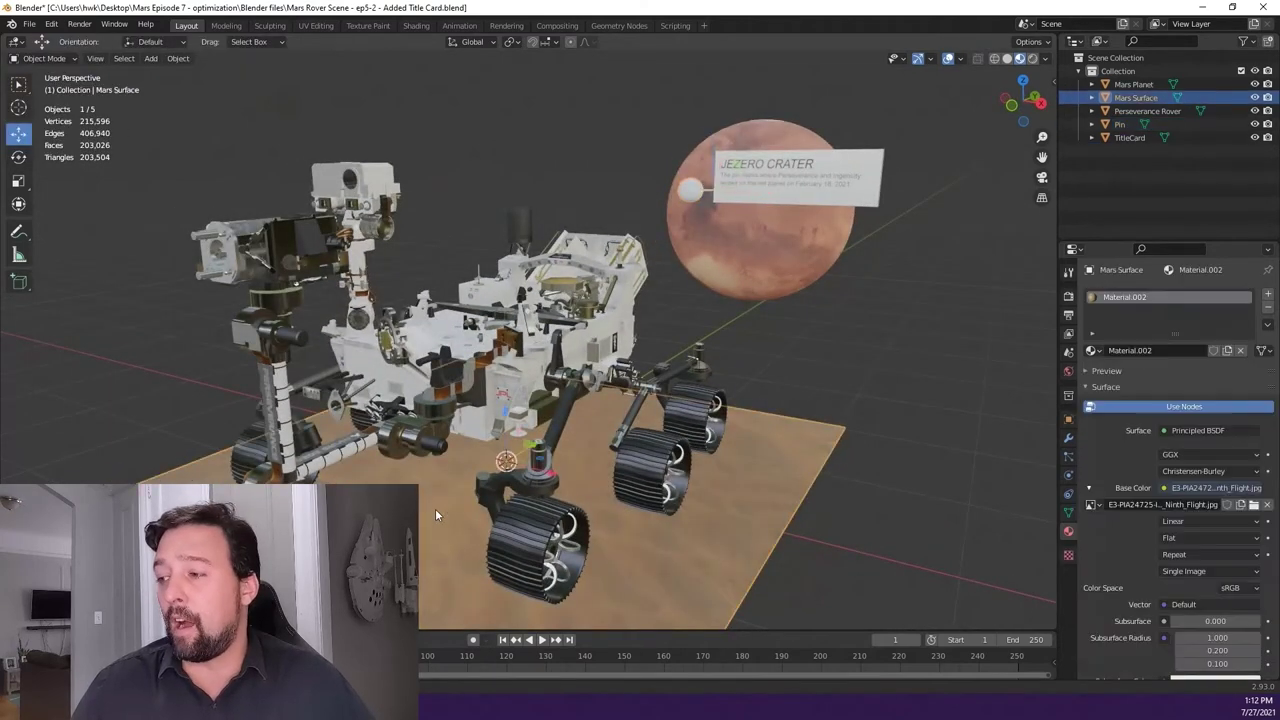
{"action": "left_click", "coordinate": [48, 58]}
{"action": "left_click", "coordinate": [46, 84]}
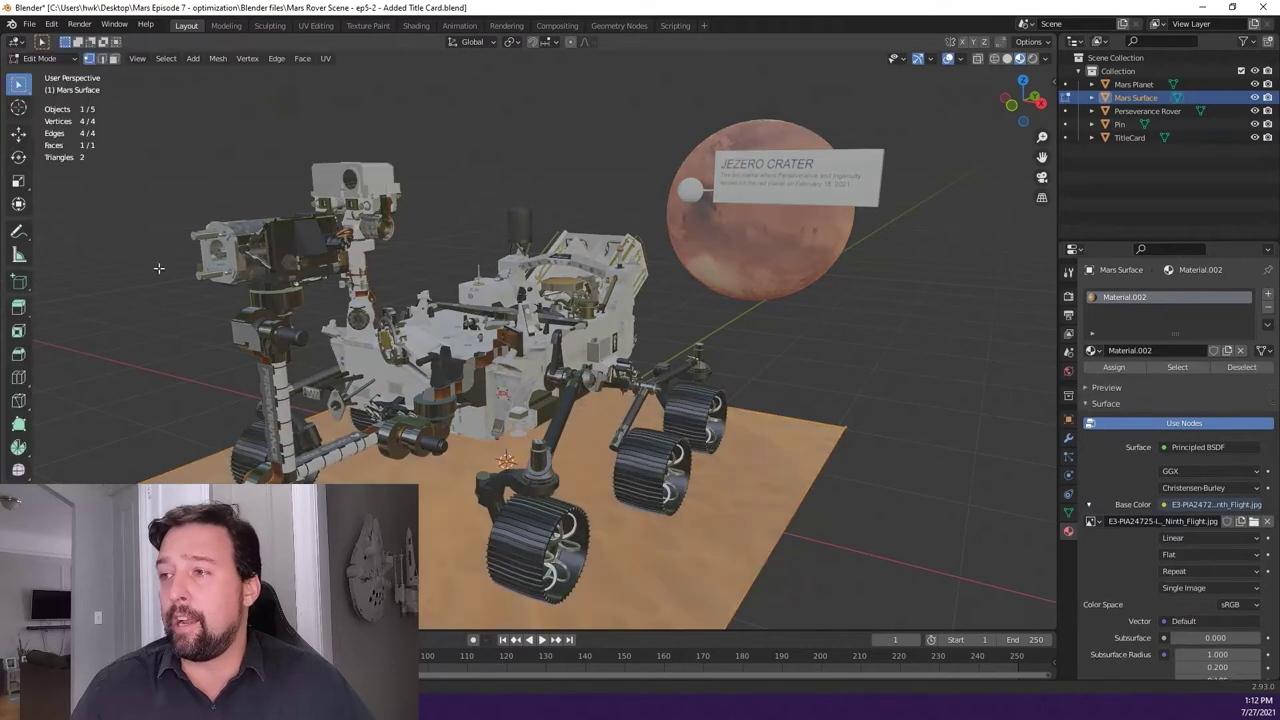
{"action": "middle_click_drag", "start_coordinate": [114, 254], "coordinate": [123, 462]}
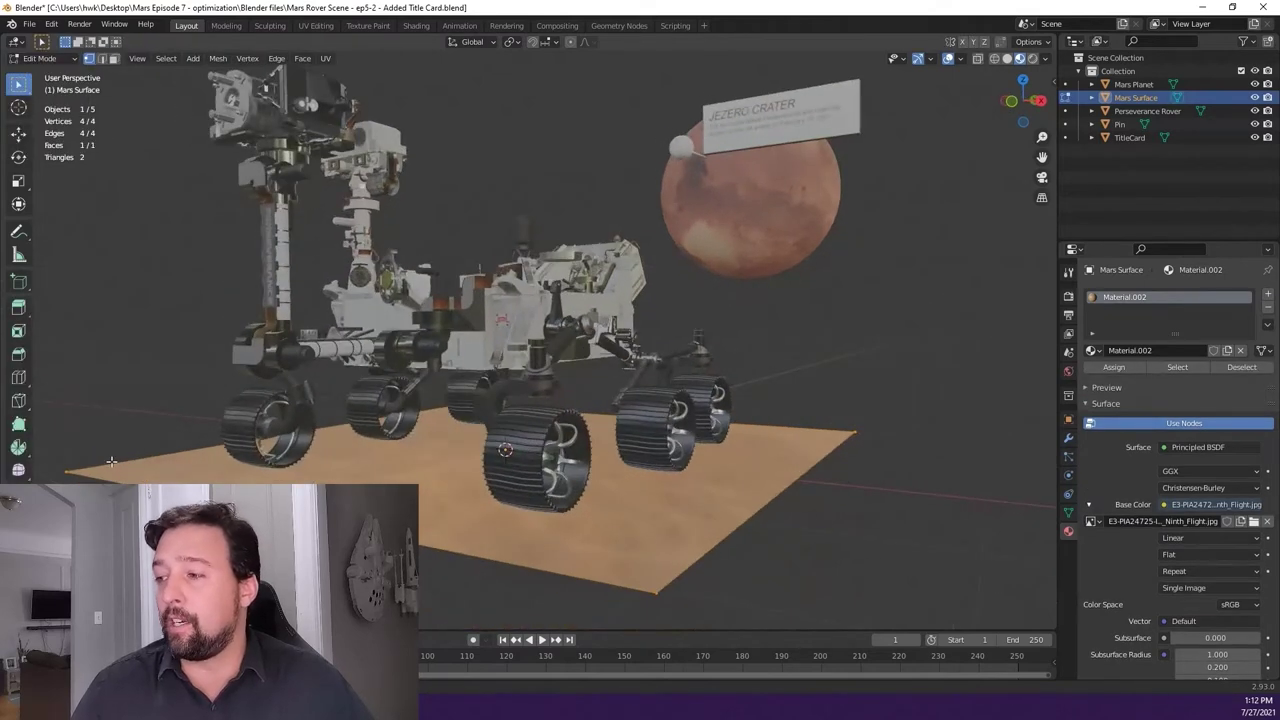
{"action": "left_click", "coordinate": [48, 58]}
{"action": "left_click", "coordinate": [46, 67]}
{"action": "middle_click_drag", "start_coordinate": [380, 250], "coordinate": [403, 268]}
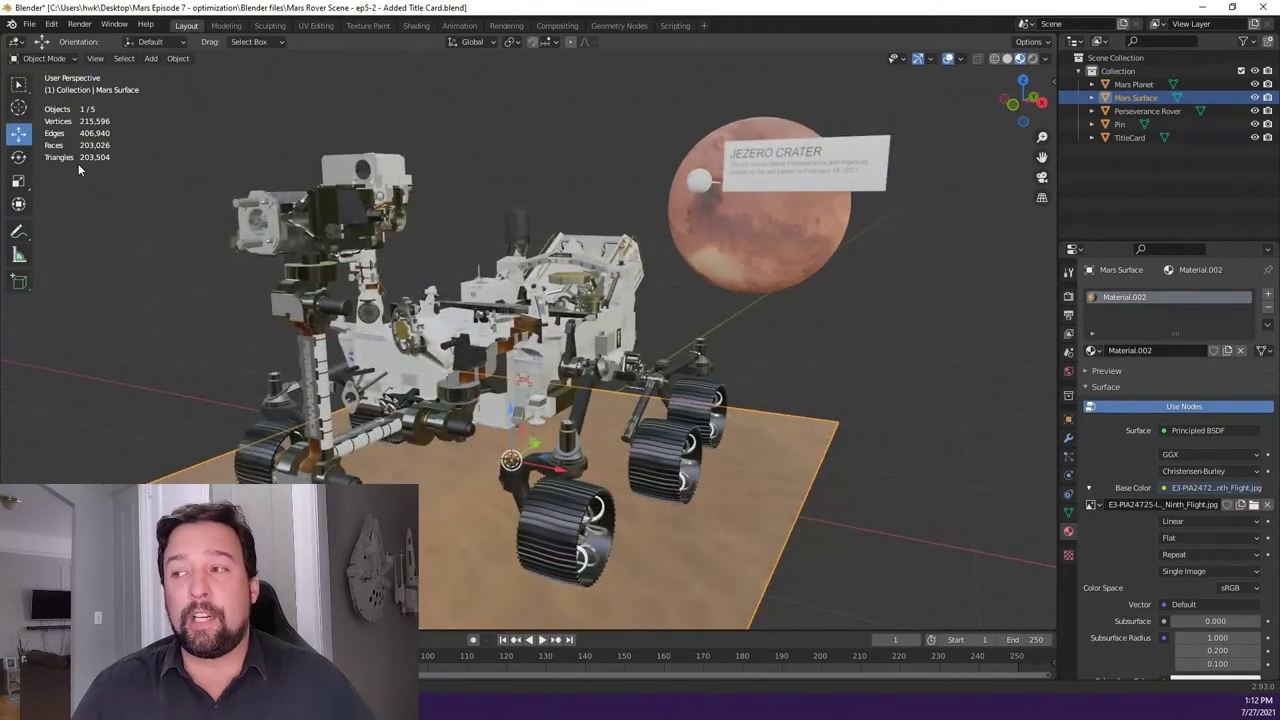
Step: Select the rover, browse its object, material and modifier properties, and open the Add Modifier list
{"action": "left_click", "coordinate": [535, 350]}
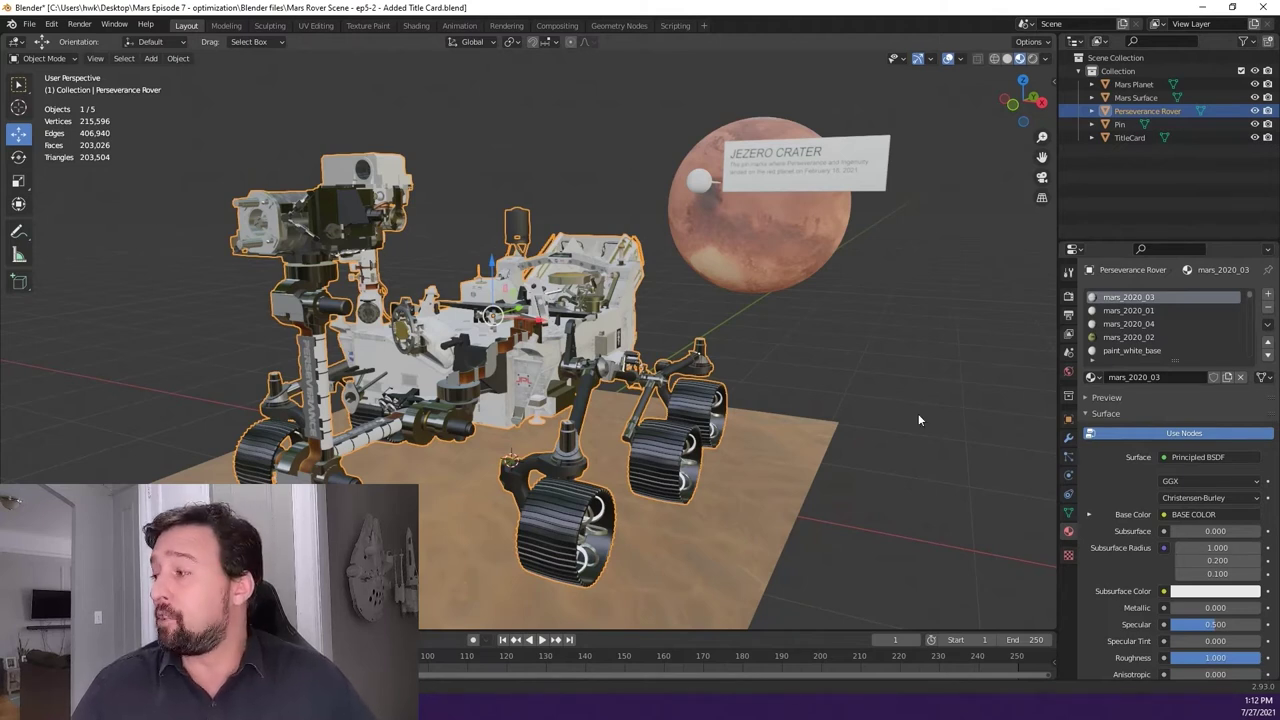
{"action": "left_click", "coordinate": [1068, 418]}
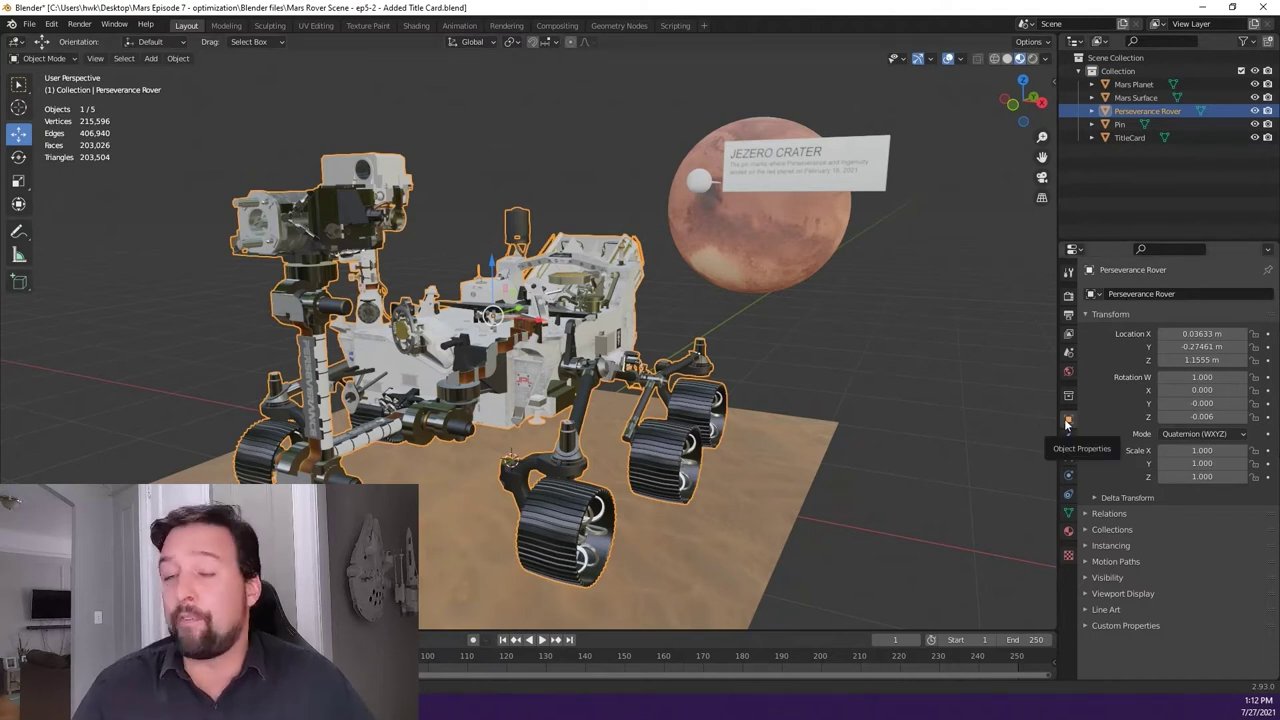
{"action": "left_click", "coordinate": [1068, 531]}
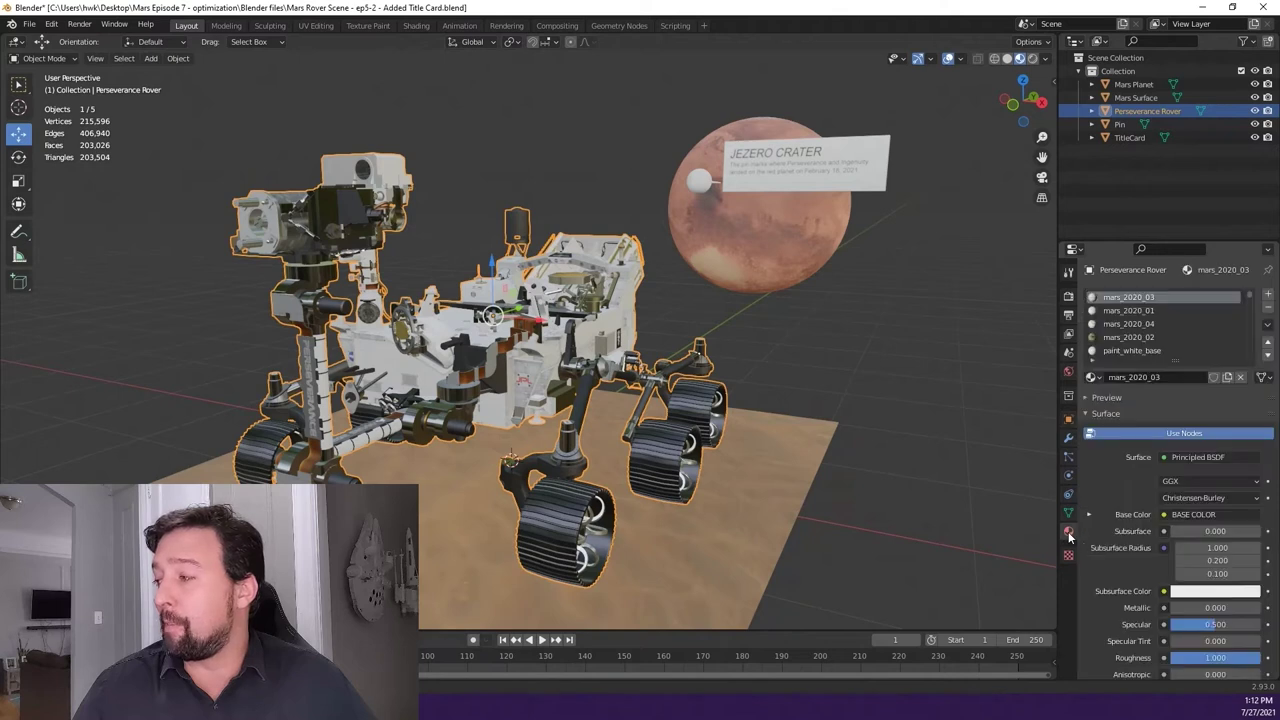
{"action": "left_click", "coordinate": [1066, 437]}
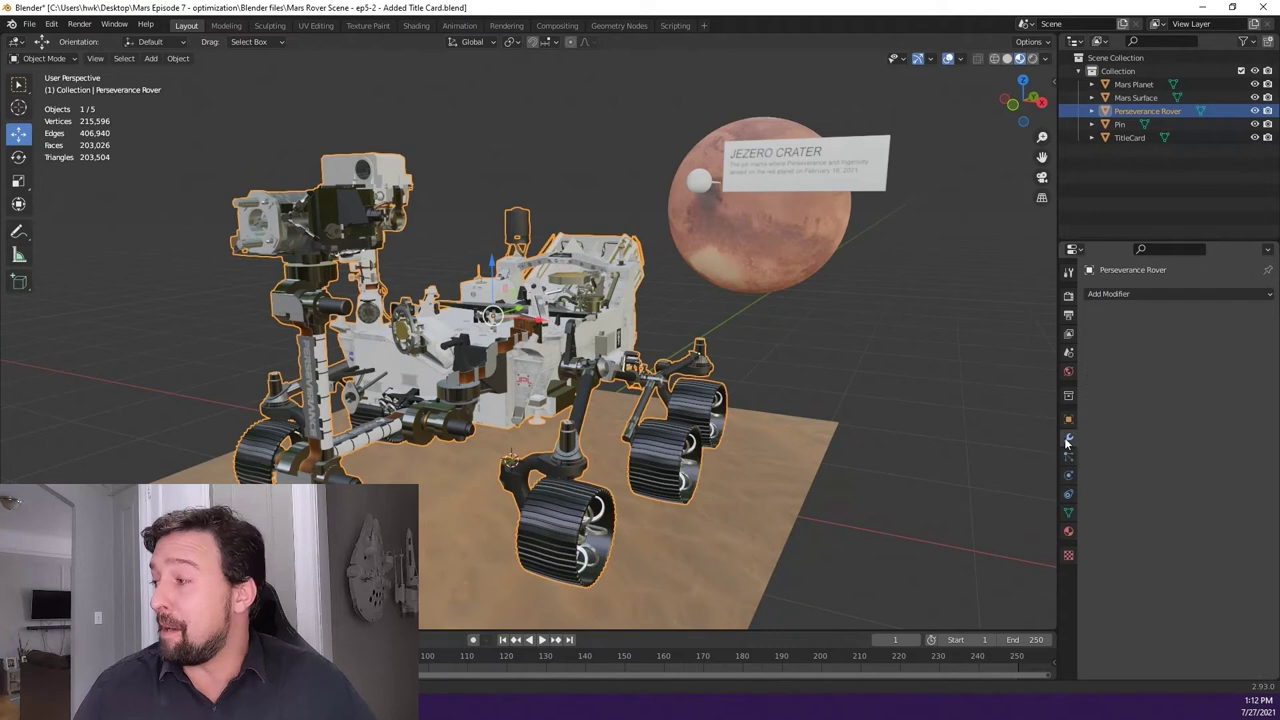
{"action": "left_click", "coordinate": [1131, 293]}
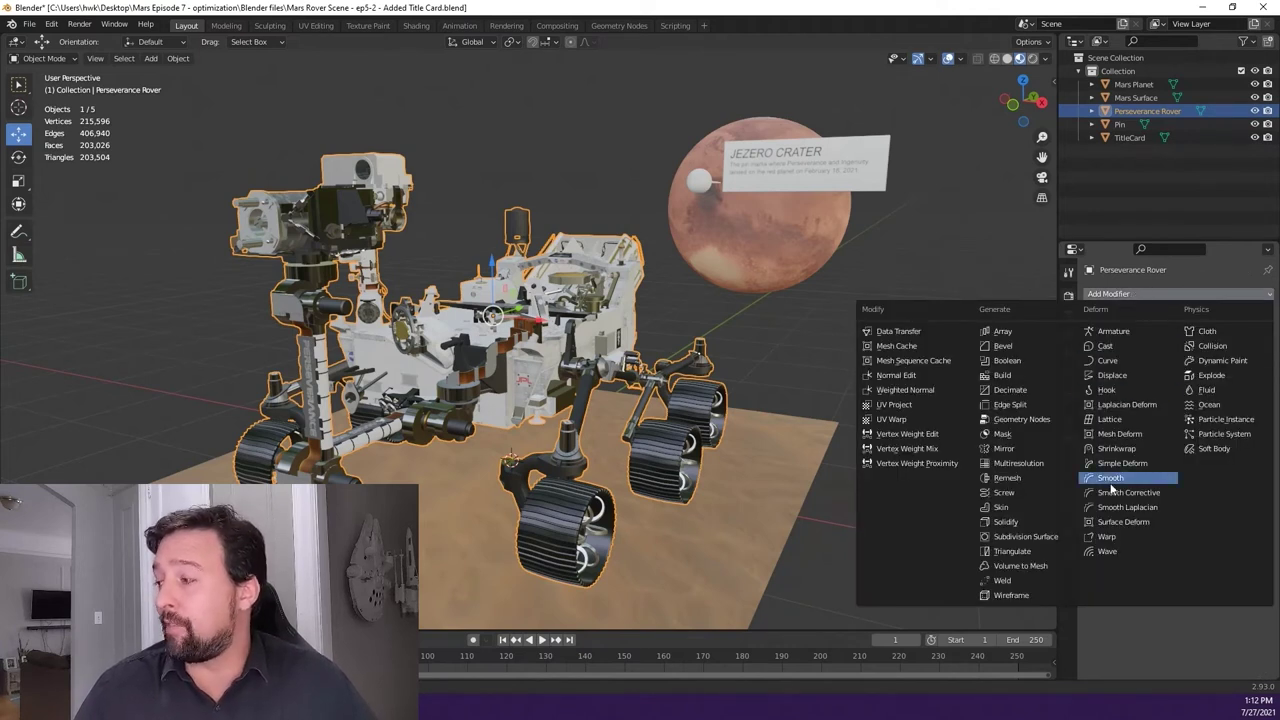
Step: Add a Decimate modifier to the rover and briefly check its mesh in Edit Mode
{"action": "left_click", "coordinate": [1012, 391]}
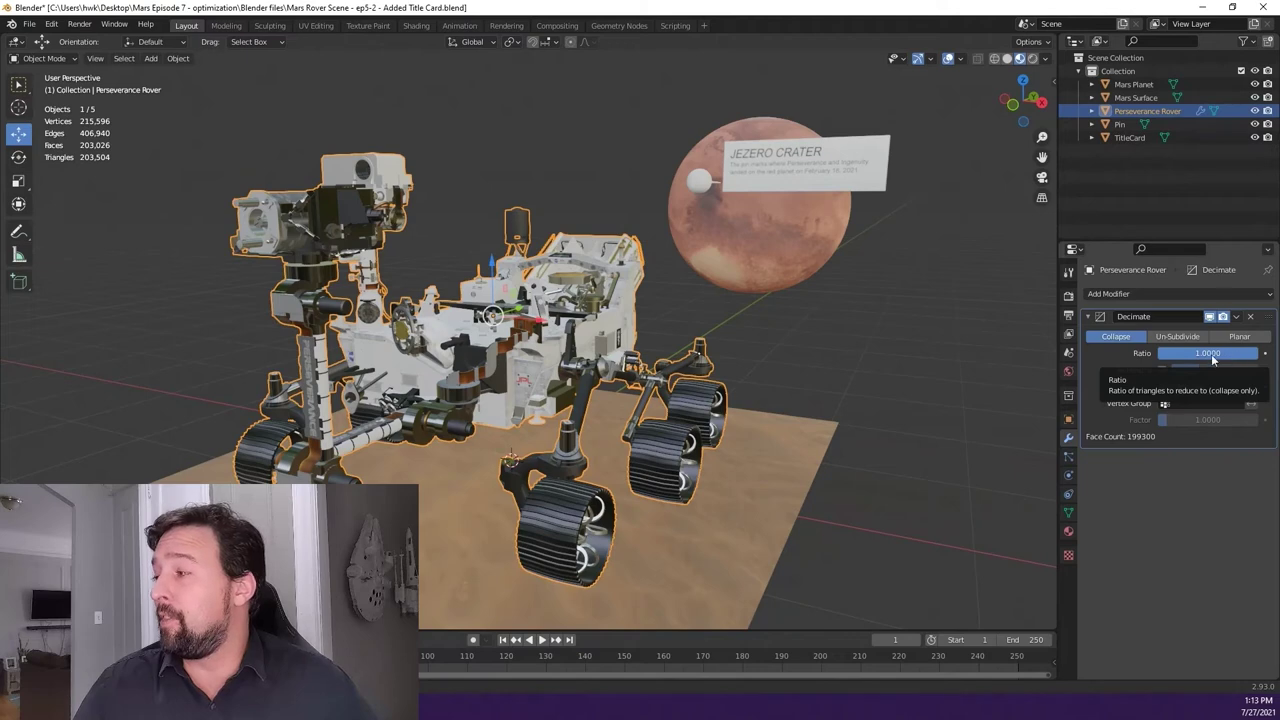
{"action": "mouse_move", "coordinate": [654, 369]}
{"action": "middle_mouse_down"}
{"action": "mouse_move", "coordinate": [689, 366]}
{"action": "mouse_move", "coordinate": [648, 374]}
{"action": "middle_mouse_up"}
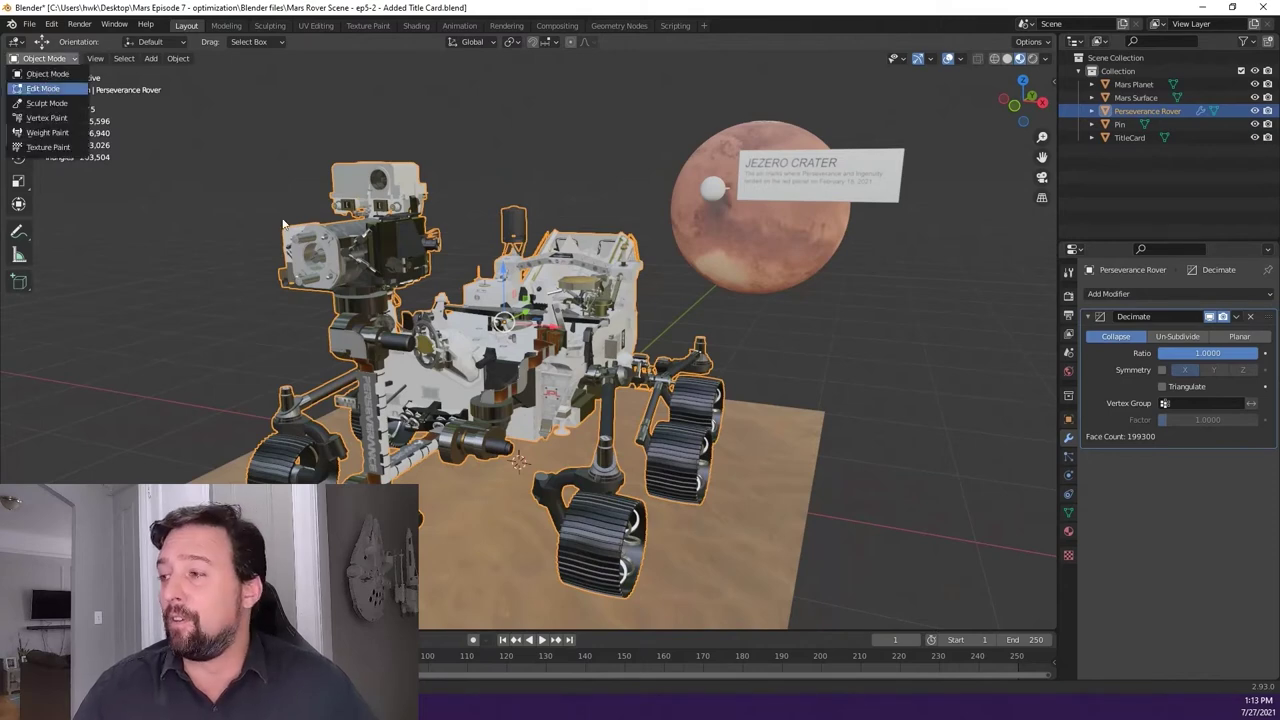
{"action": "left_click", "coordinate": [44, 88]}
{"action": "middle_click_drag", "start_coordinate": [550, 340], "coordinate": [440, 315]}
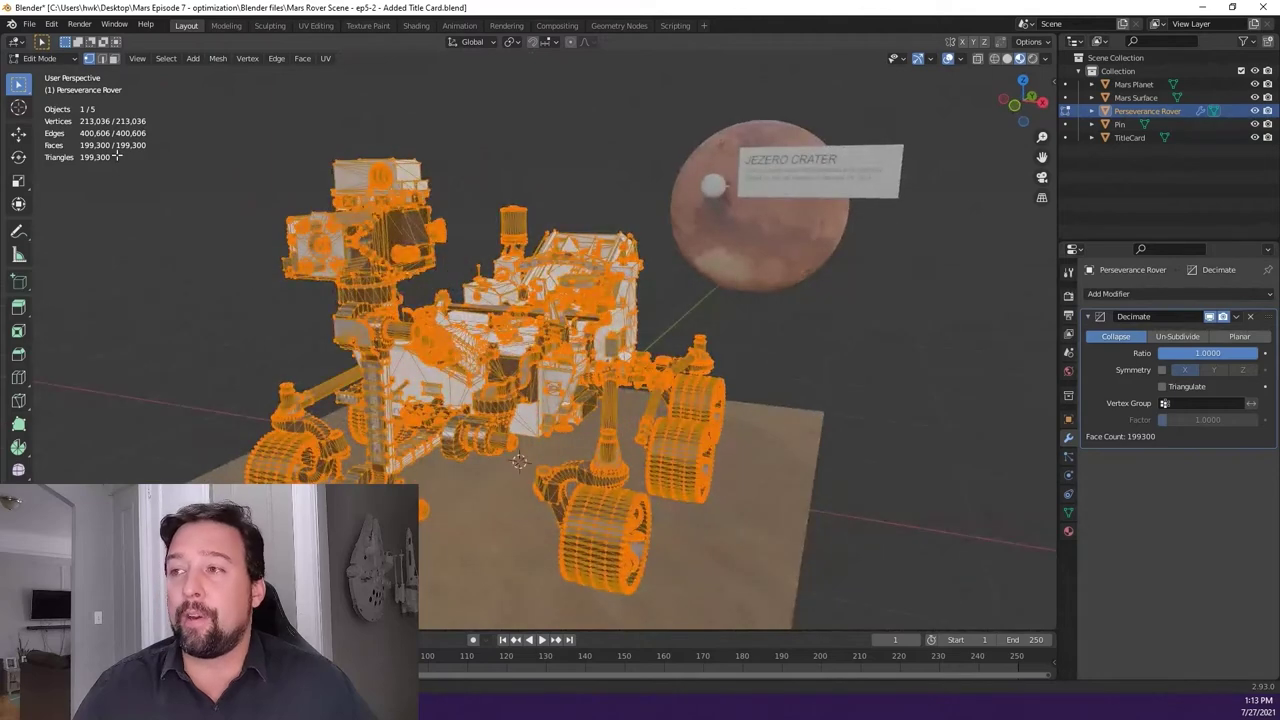
{"action": "left_click", "coordinate": [52, 59]}
{"action": "key", "text": "Tab"}
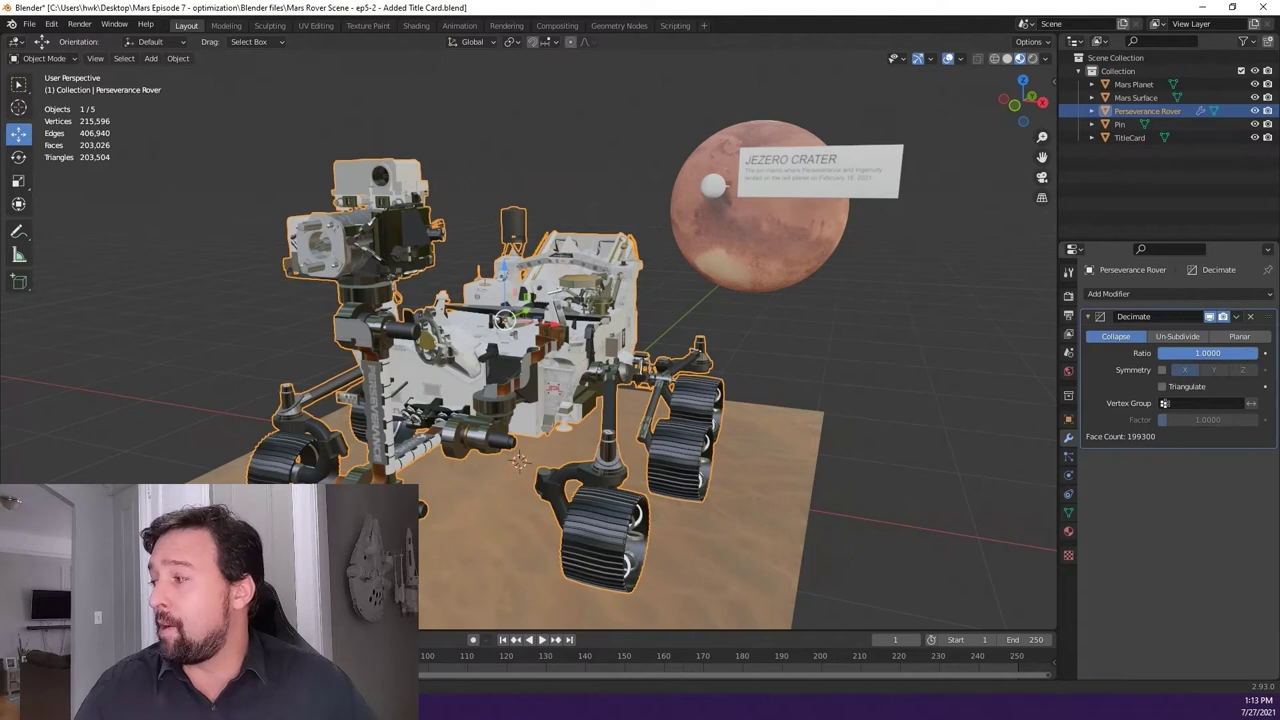
Step: Preview a heavy Decimate ratio reduction on the rover up close, then restore the ratio to 1.0
{"action": "left_click_drag", "start_coordinate": [1210, 353], "coordinate": [1143, 353]}
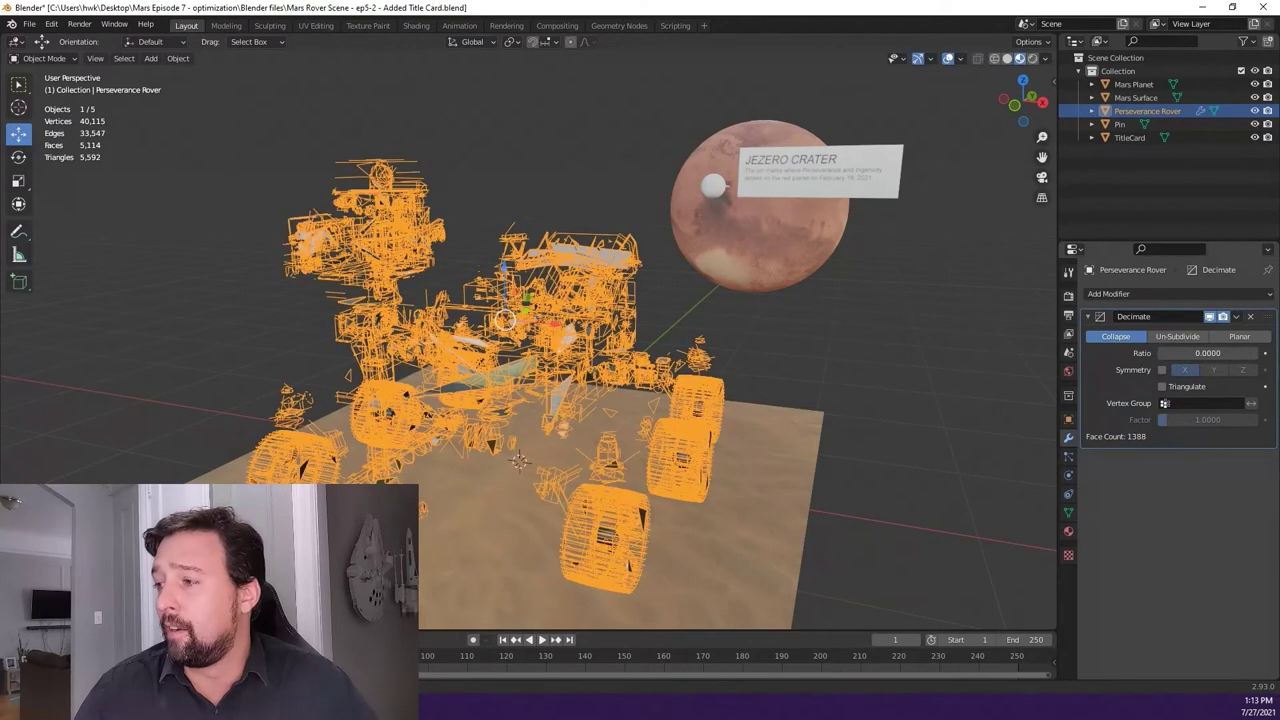
{"action": "middle_click_drag", "start_coordinate": [640, 400], "coordinate": [565, 290]}
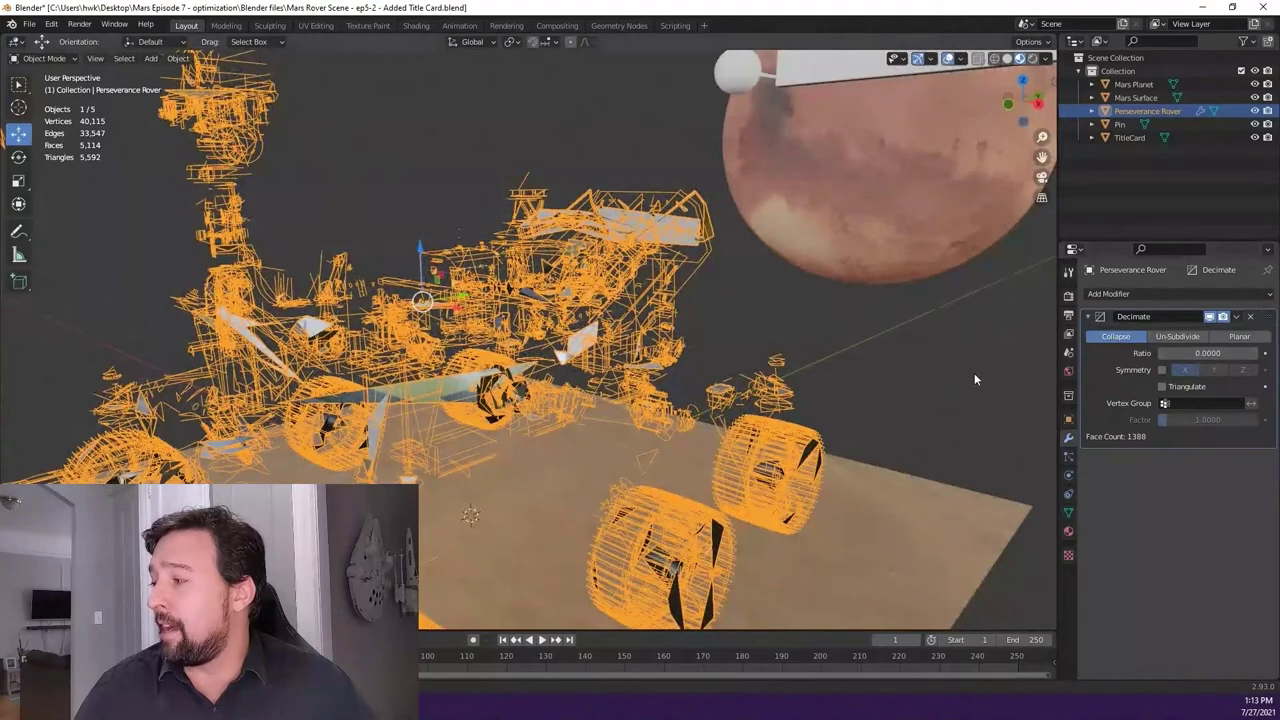
{"action": "middle_click_drag", "start_coordinate": [908, 377], "coordinate": [1038, 433]}
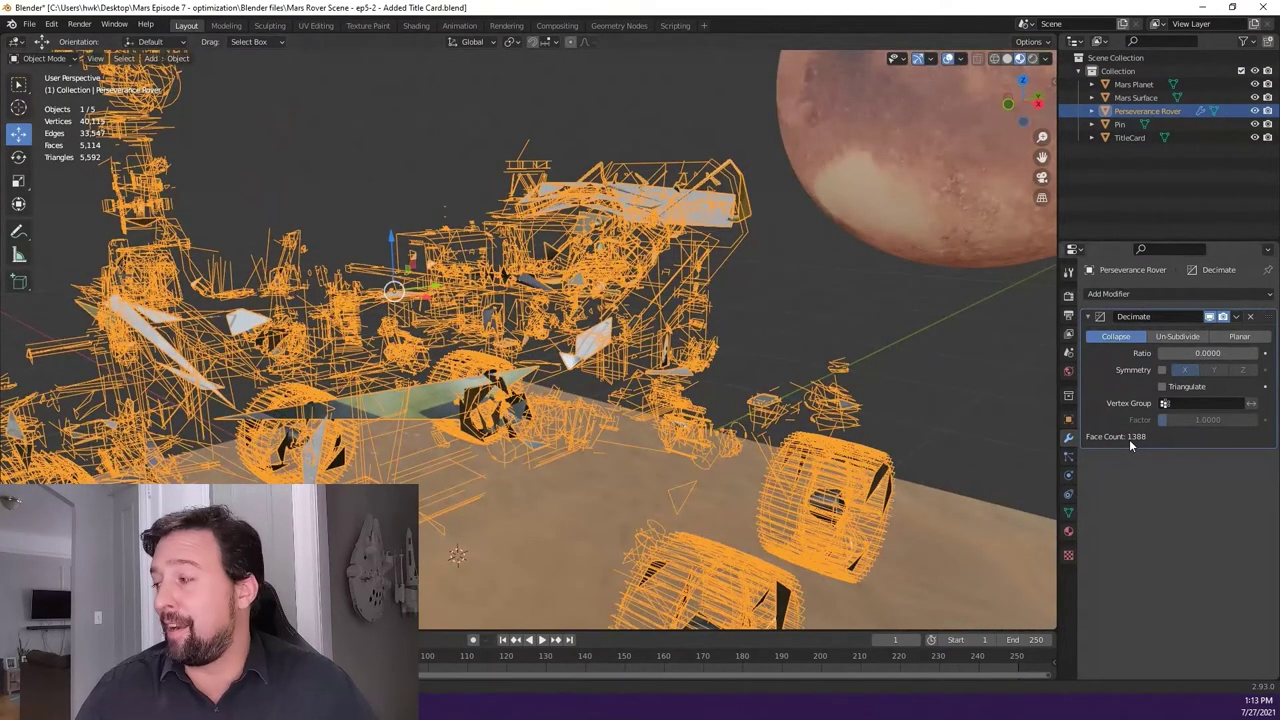
{"action": "middle_click_drag", "start_coordinate": [760, 420], "coordinate": [581, 382]}
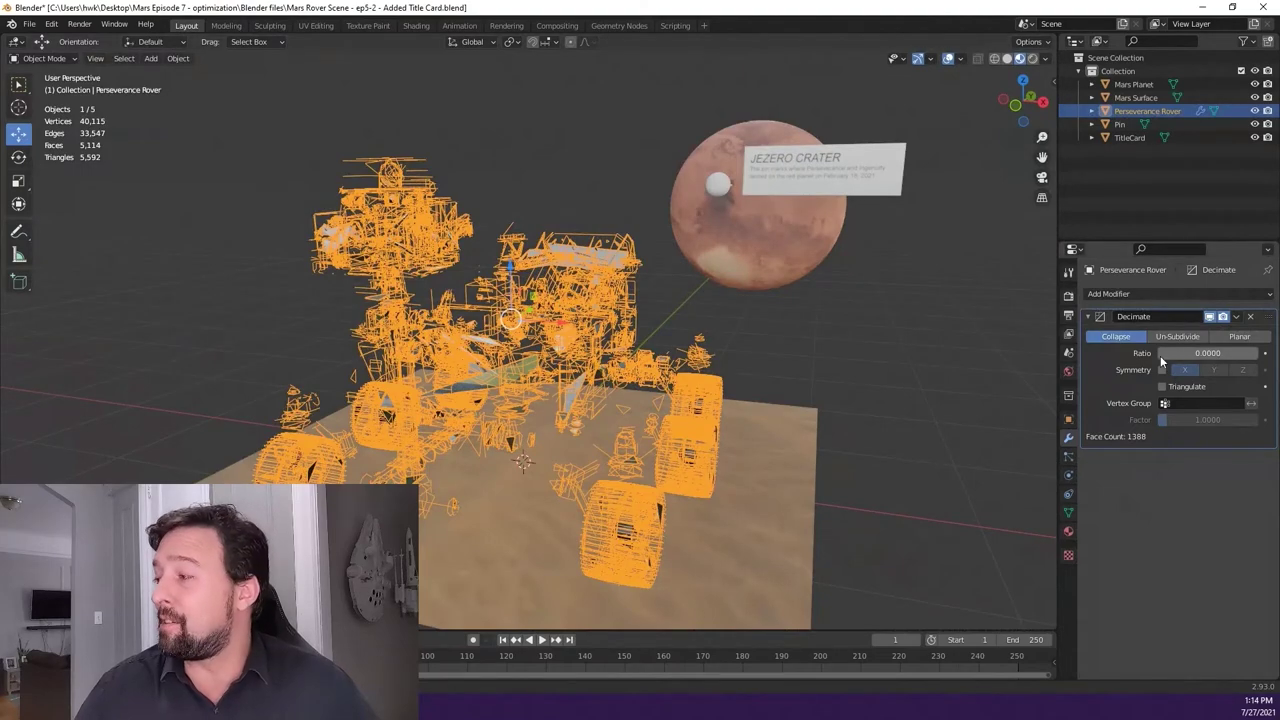
{"action": "scroll", "coordinate": [638, 422], "scroll_direction": "up", "scroll_amount": 5}
{"action": "middle_click_drag", "start_coordinate": [638, 422], "coordinate": [672, 380]}
{"action": "scroll", "coordinate": [607, 378], "scroll_direction": "down", "scroll_amount": 3}
{"action": "left_click_drag", "start_coordinate": [1164, 359], "coordinate": [1258, 353]}
{"action": "left_click", "coordinate": [995, 58]}
{"action": "scroll", "coordinate": [582, 371], "scroll_direction": "up", "scroll_amount": 5}
{"action": "middle_click_drag", "start_coordinate": [603, 383], "coordinate": [540, 381]}
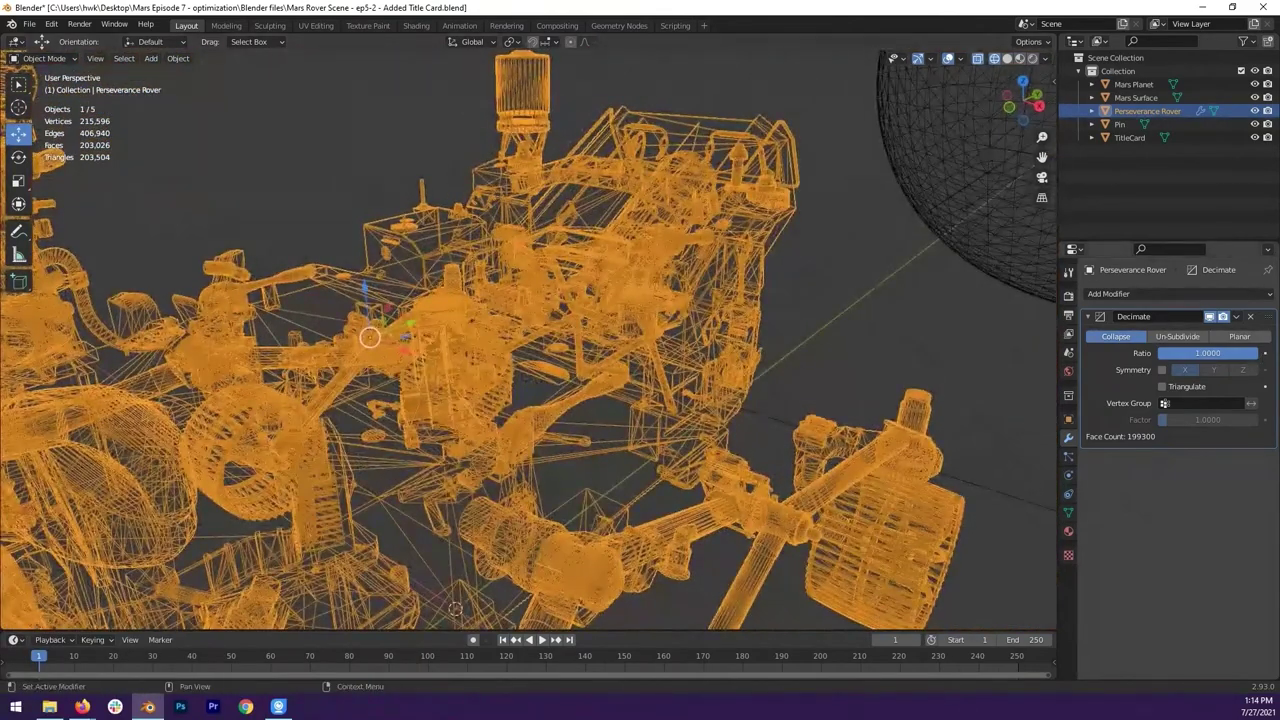
{"action": "mouse_move", "coordinate": [1207, 353]}
{"action": "left_mouse_down"}
{"action": "mouse_move", "coordinate": [1136, 353]}
{"action": "mouse_move", "coordinate": [1185, 352]}
{"action": "left_mouse_up"}
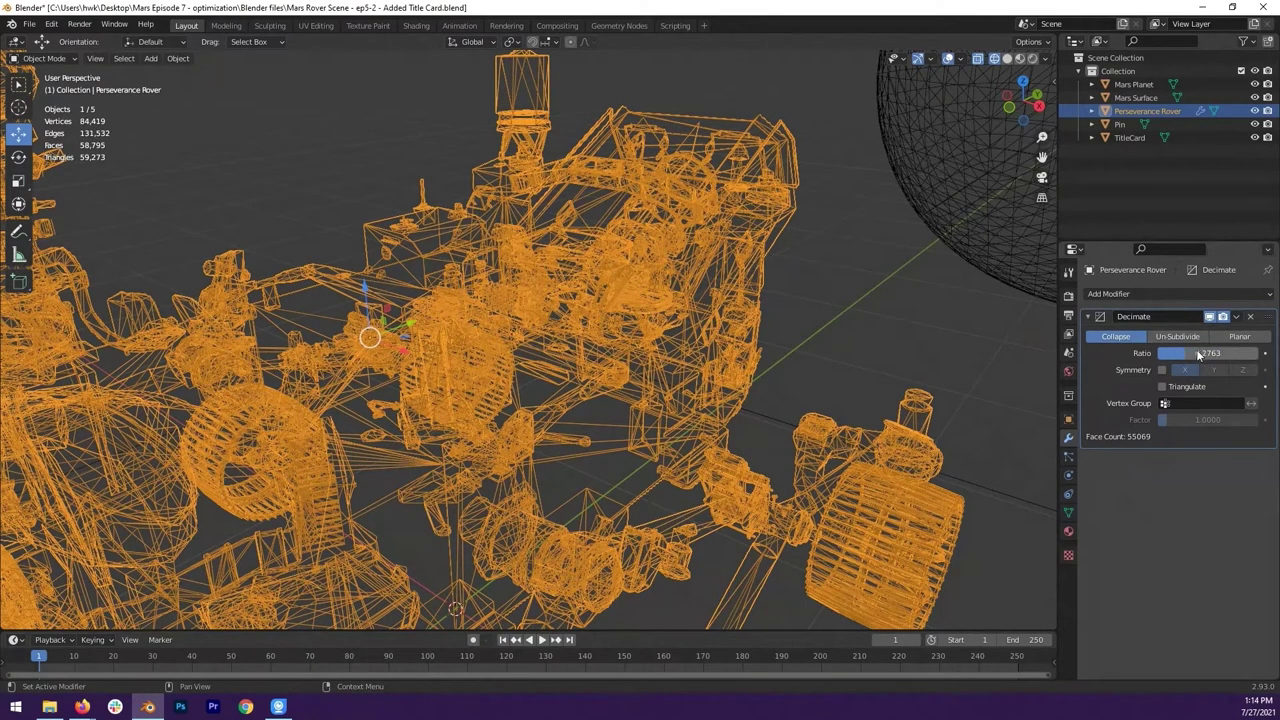
{"action": "left_click_drag", "start_coordinate": [1188, 353], "coordinate": [1160, 353]}
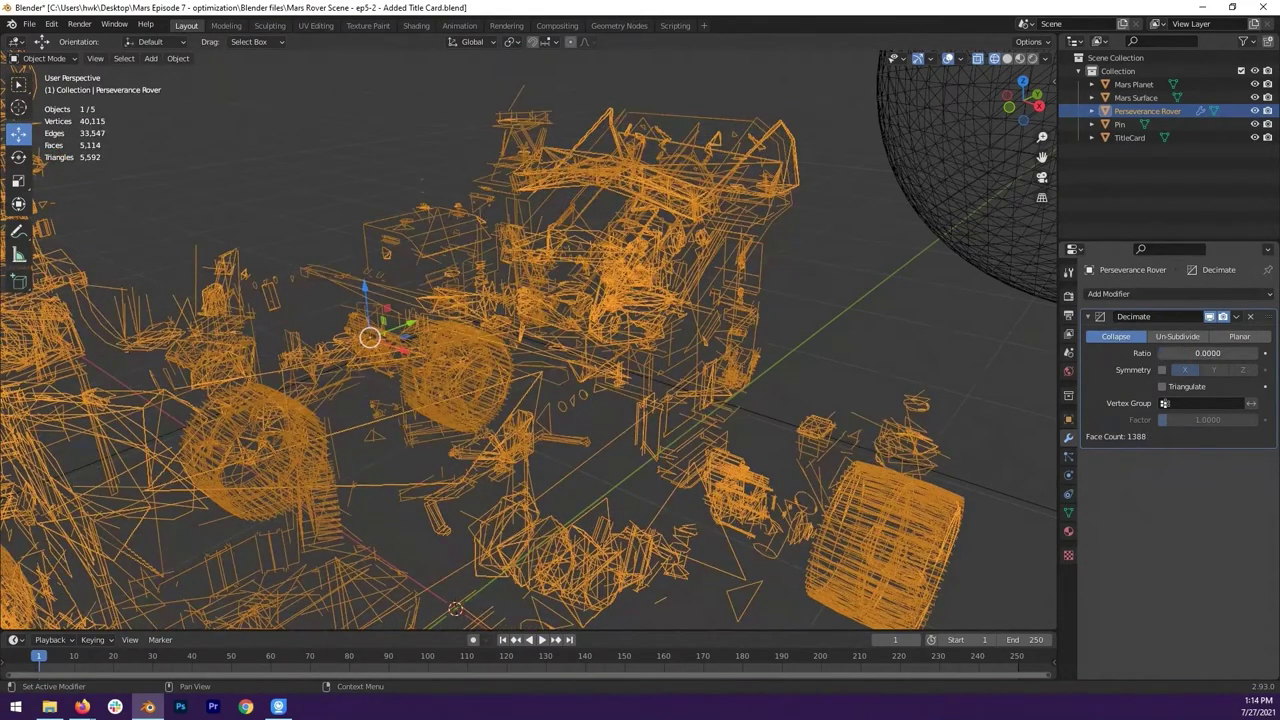
{"action": "mouse_move", "coordinate": [545, 272]}
{"action": "middle_mouse_down"}
{"action": "mouse_move", "coordinate": [610, 265]}
{"action": "mouse_move", "coordinate": [707, 294]}
{"action": "mouse_move", "coordinate": [551, 286]}
{"action": "middle_mouse_up"}
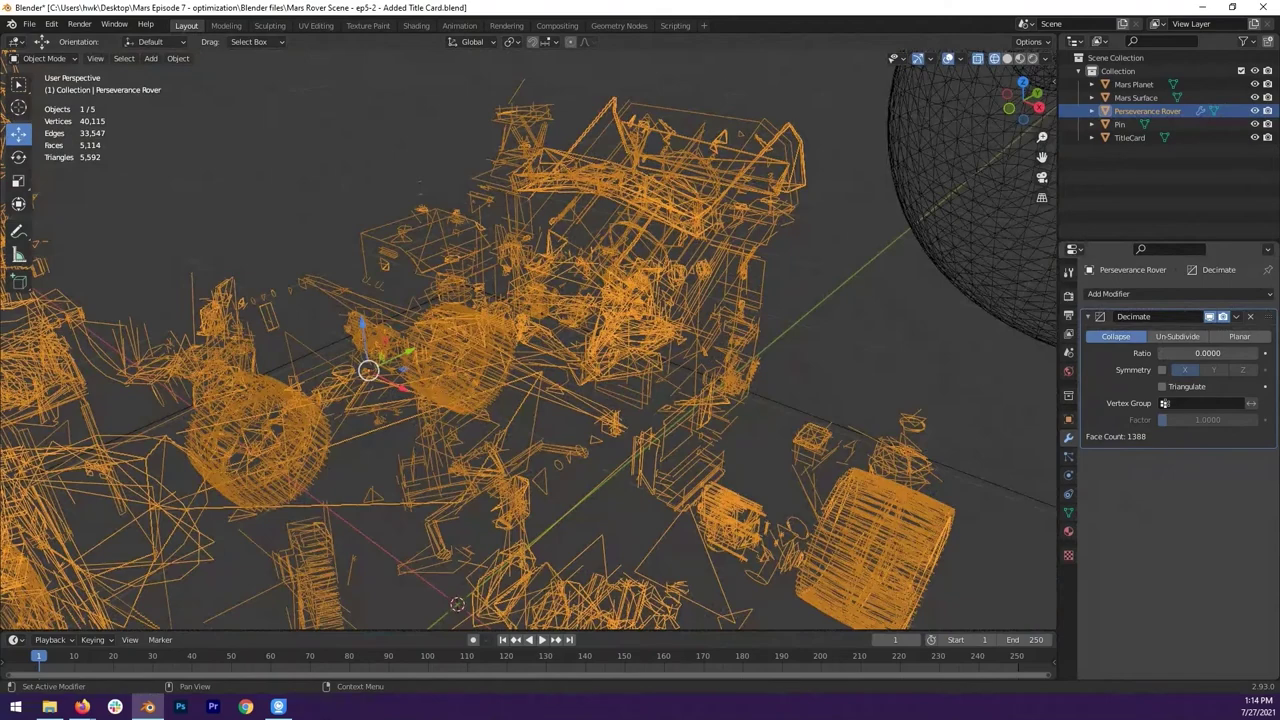
{"action": "left_click_drag", "start_coordinate": [1165, 353], "coordinate": [1258, 353]}
{"action": "middle_click_drag", "start_coordinate": [1022, 362], "coordinate": [401, 234]}
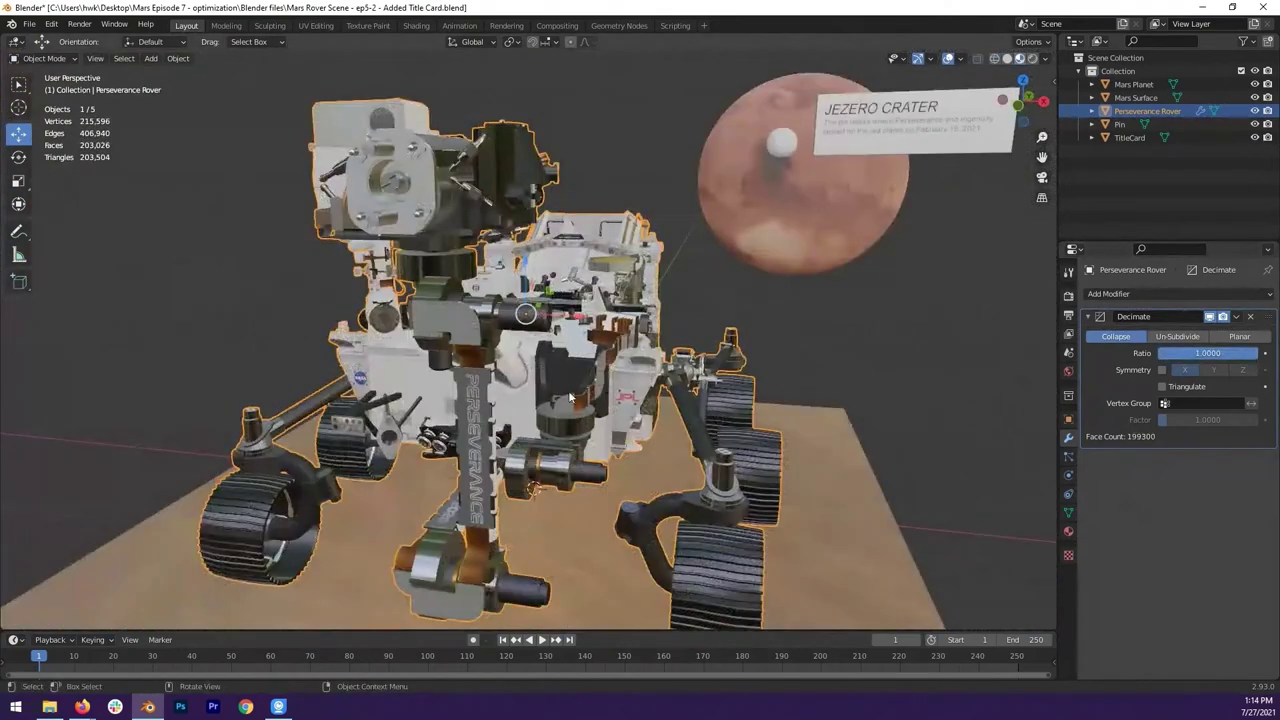
{"action": "mouse_move", "coordinate": [570, 397]}
{"action": "middle_mouse_down"}
{"action": "mouse_move", "coordinate": [541, 414]}
{"action": "mouse_move", "coordinate": [535, 403]}
{"action": "mouse_move", "coordinate": [566, 403]}
{"action": "mouse_move", "coordinate": [550, 412]}
{"action": "middle_mouse_up"}
Step: Enter 0.5 as the Decimate ratio, cutting the rover to 99,650 faces, and zoom in to inspect
{"action": "scroll", "coordinate": [567, 414], "scroll_direction": "up", "scroll_amount": 3}
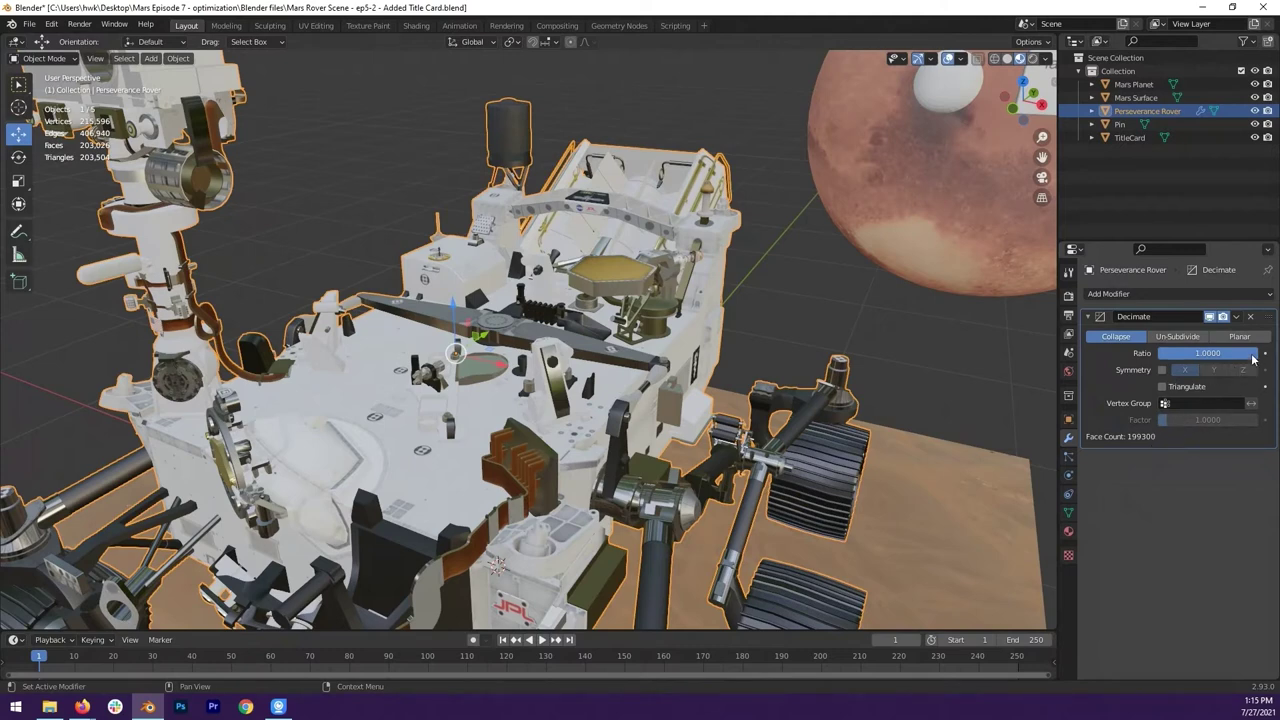
{"action": "left_click_drag", "start_coordinate": [1207, 353], "coordinate": [1167, 353]}
{"action": "left_click", "coordinate": [1200, 352]}
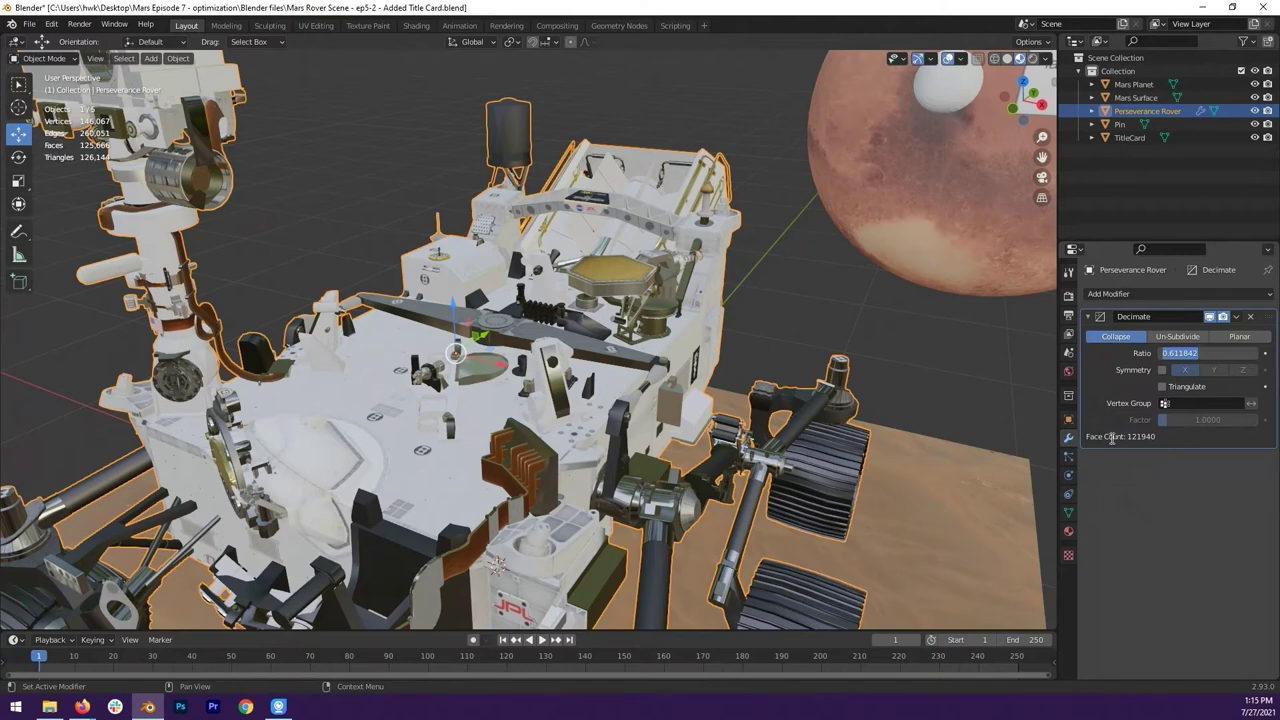
{"action": "key", "text": "BackSpace"}
{"action": "type", "text": ".5"}
{"action": "key", "text": "Return"}
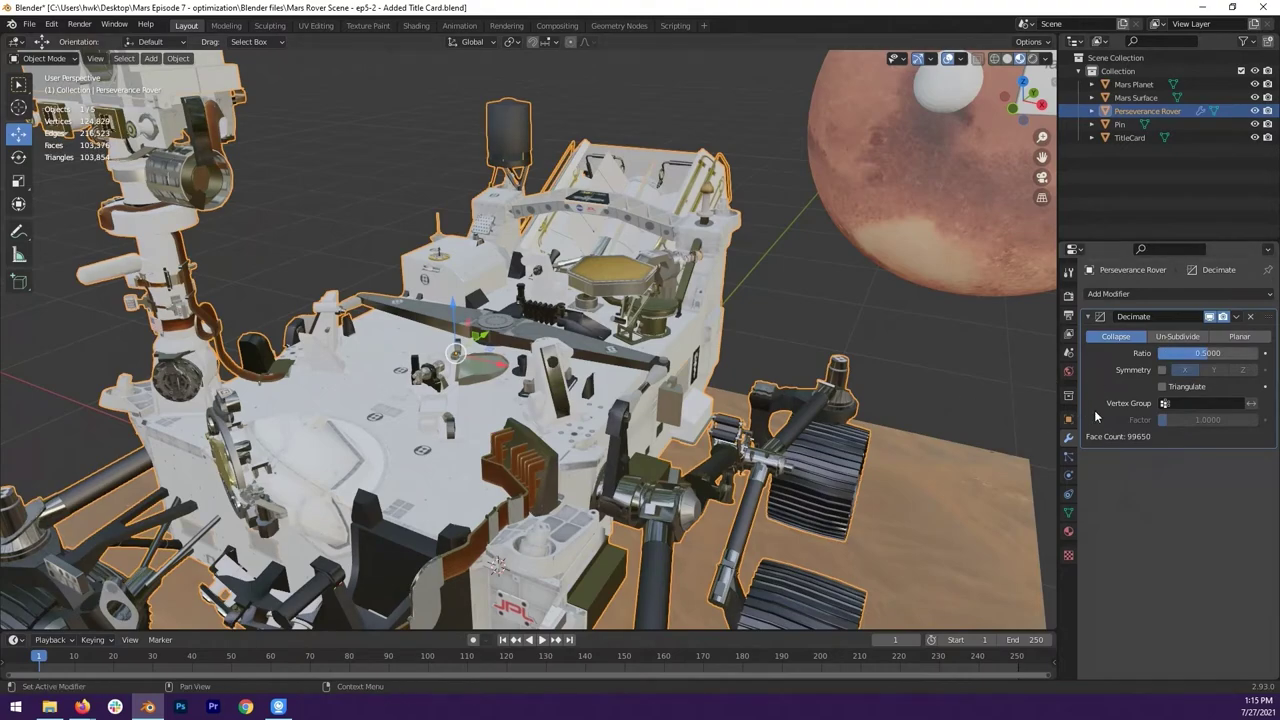
{"action": "middle_click_drag", "start_coordinate": [586, 382], "coordinate": [687, 322]}
{"action": "scroll", "coordinate": [627, 365], "scroll_direction": "down", "scroll_amount": 5}
{"action": "scroll", "coordinate": [560, 372], "scroll_direction": "up", "scroll_amount": 5}
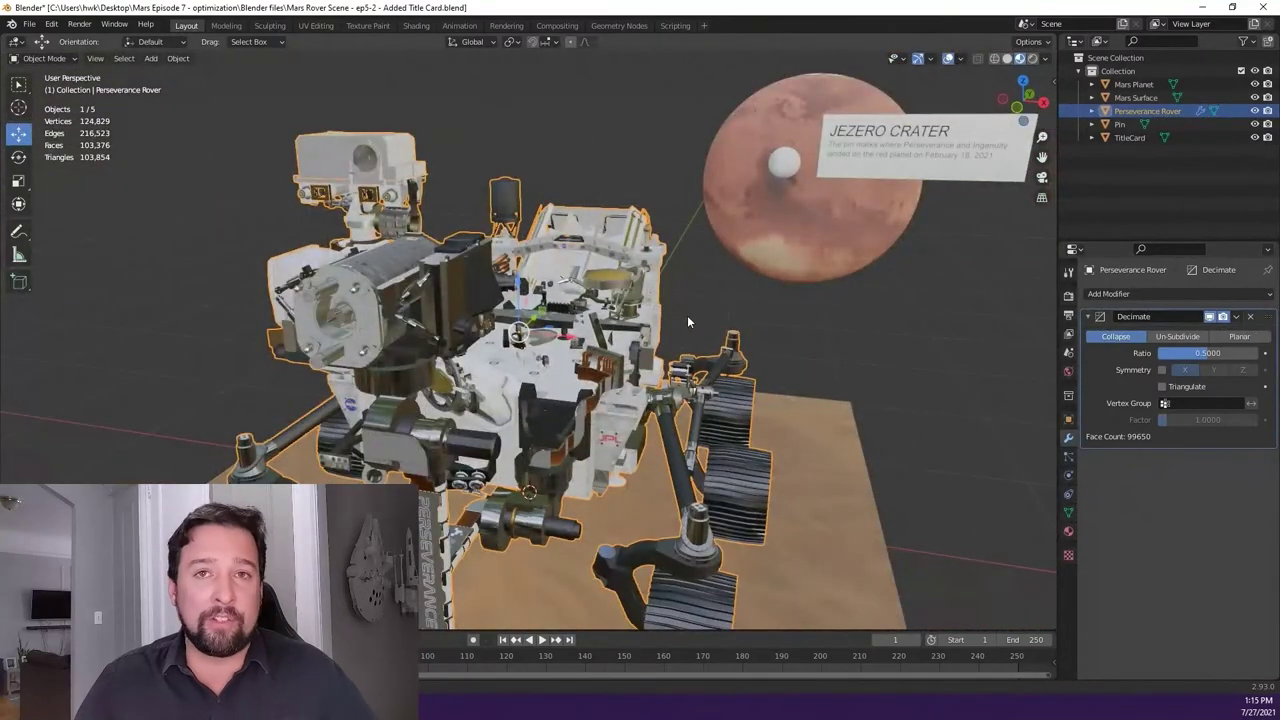
Step: Deselect the rover and orbit around the half-decimated model and Mars
{"action": "left_click", "coordinate": [688, 320]}
{"action": "mouse_move", "coordinate": [688, 320]}
{"action": "middle_mouse_down"}
{"action": "mouse_move", "coordinate": [686, 309]}
{"action": "mouse_move", "coordinate": [687, 324]}
{"action": "middle_mouse_up"}
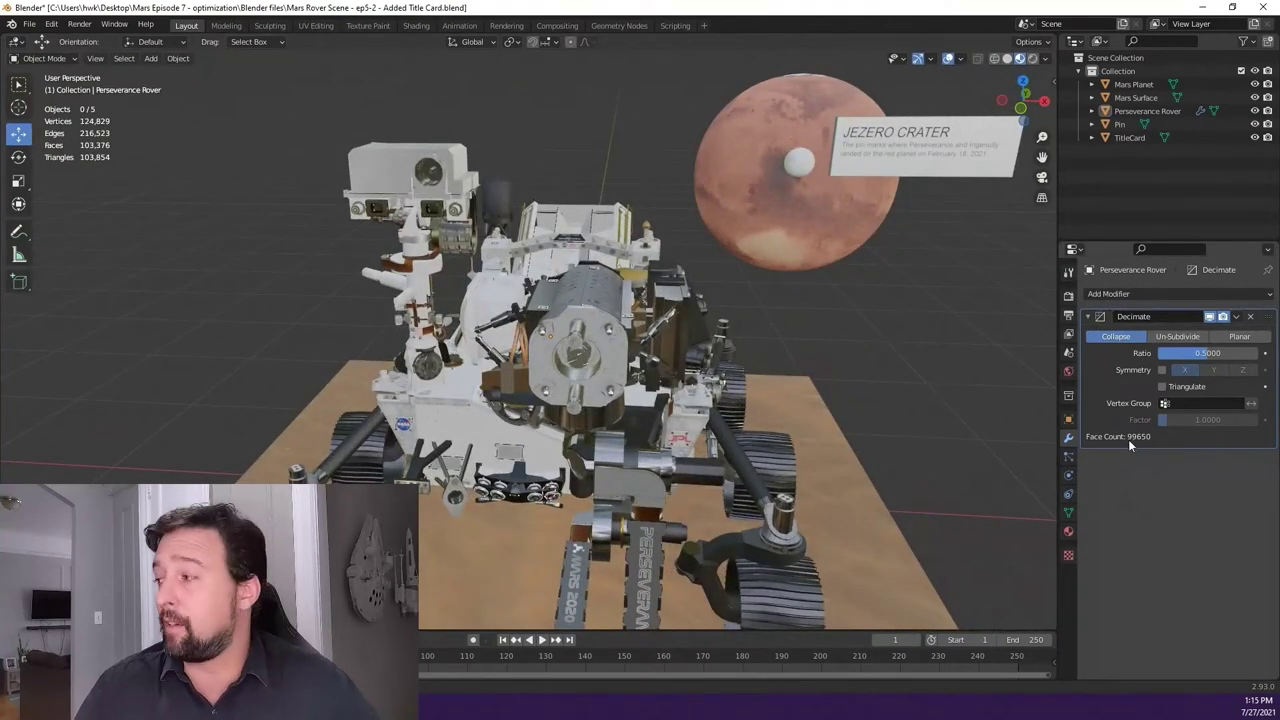
{"action": "middle_click_drag", "start_coordinate": [641, 372], "coordinate": [722, 327]}
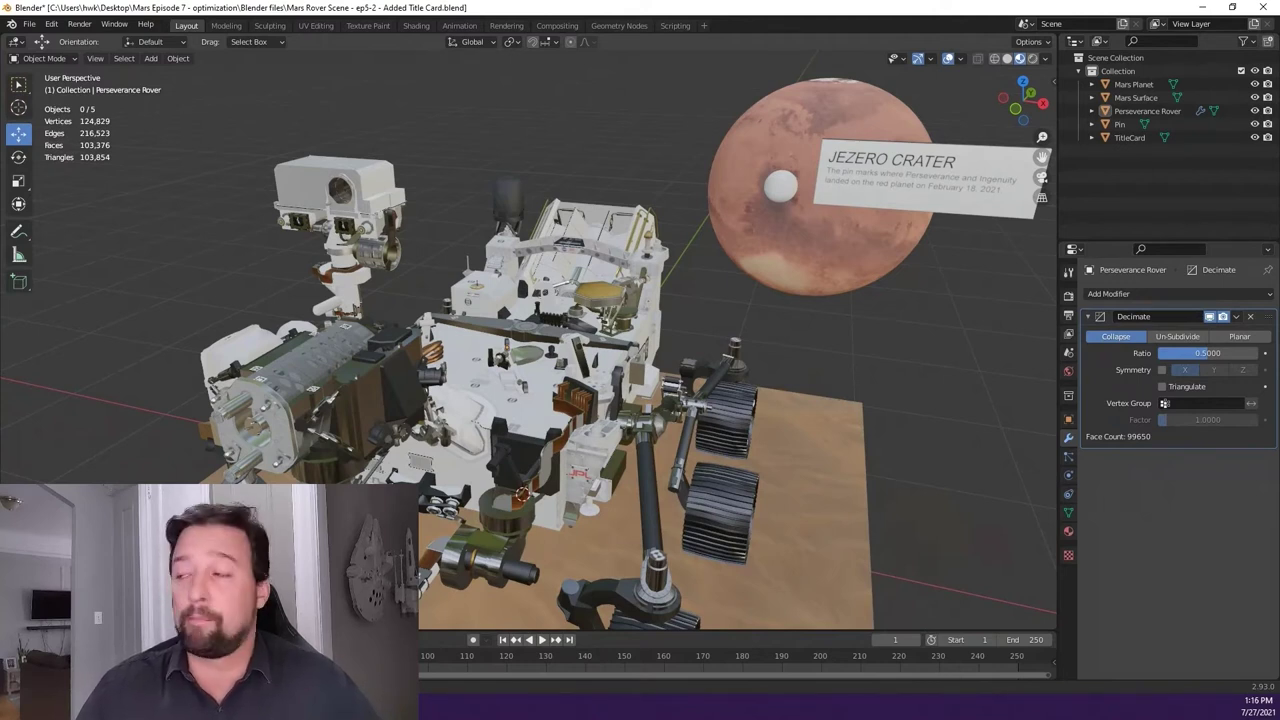
Step: Apply the Decimate modifier to make the 99,650-face rover permanent and check its mesh in Edit Mode
{"action": "left_click", "coordinate": [1237, 317]}
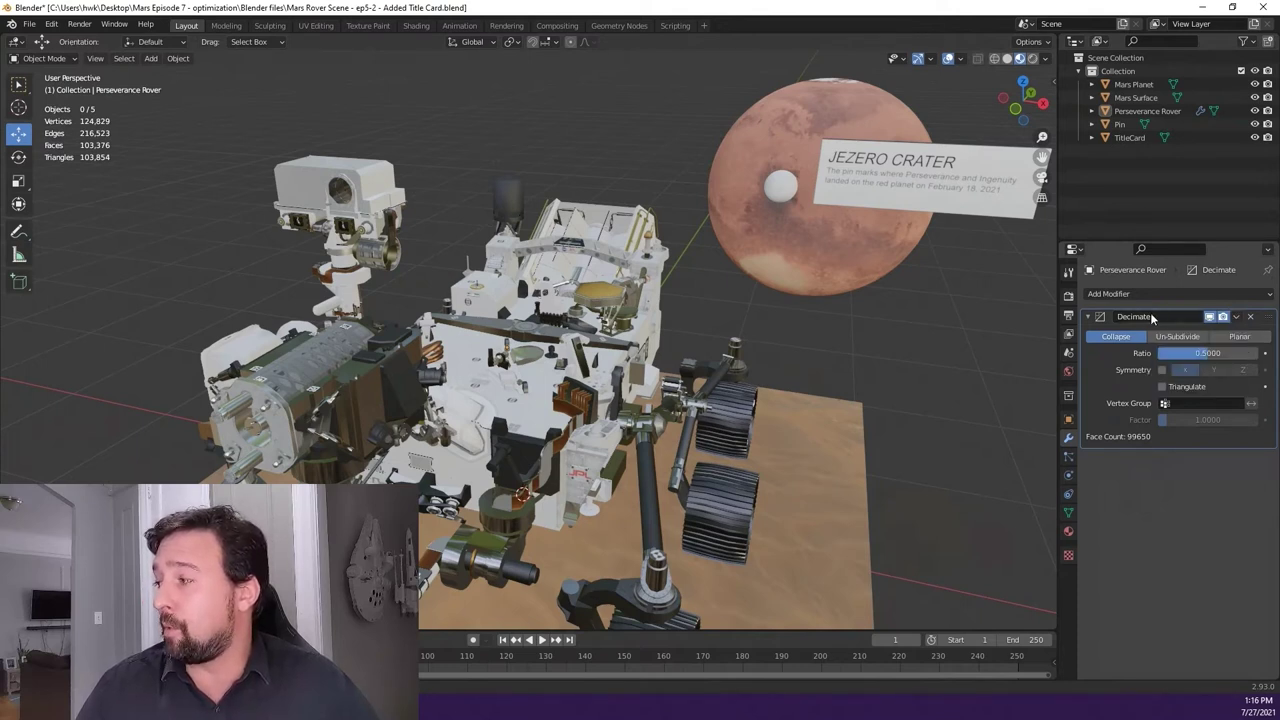
{"action": "left_click", "coordinate": [1237, 317]}
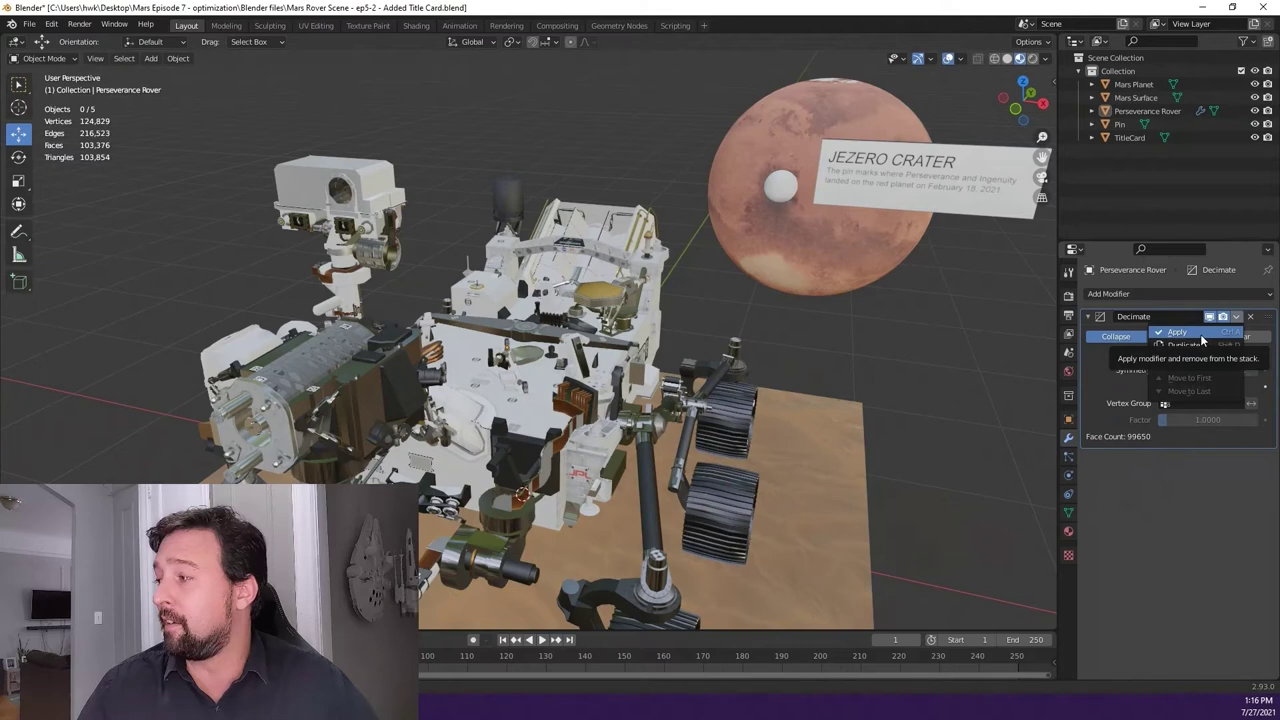
{"action": "left_click", "coordinate": [1194, 342]}
{"action": "middle_click_drag", "start_coordinate": [449, 395], "coordinate": [561, 430]}
{"action": "left_click", "coordinate": [493, 355]}
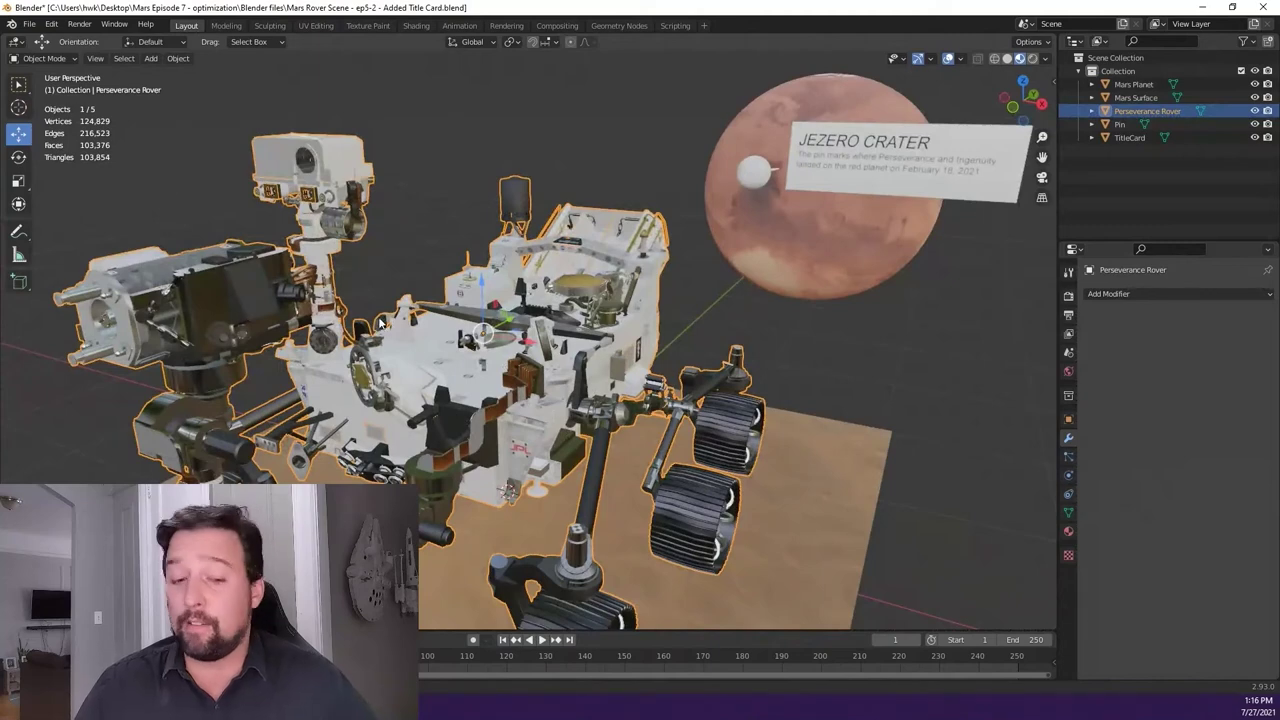
{"action": "key", "text": "Tab"}
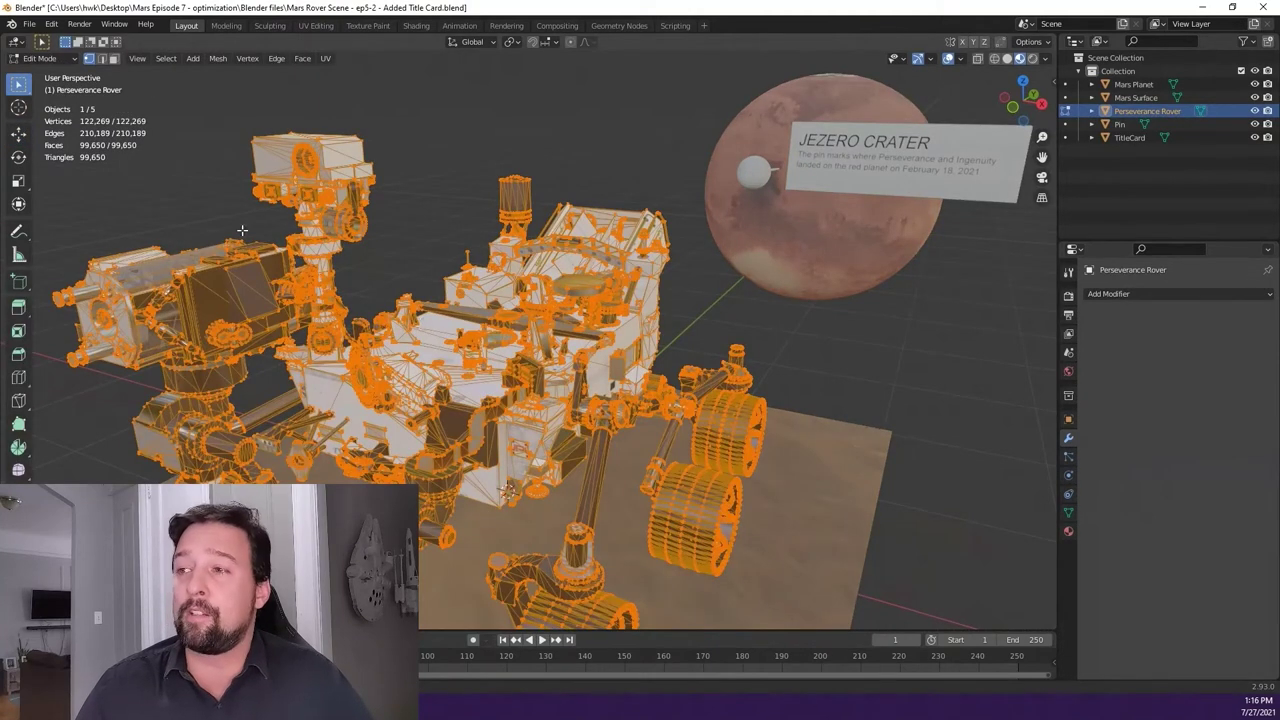
{"action": "key", "text": "Tab"}
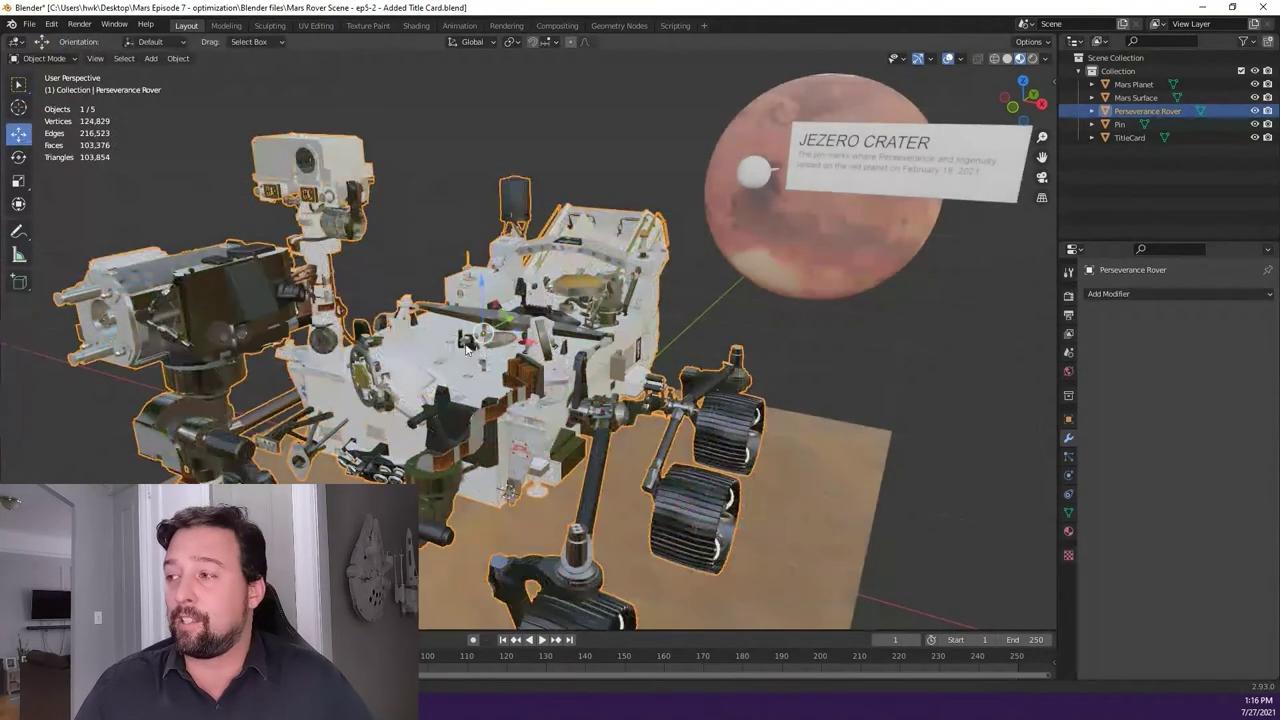
Step: Select Mars Planet, frame it in the view, and enter Edit Mode on it
{"action": "left_click", "coordinate": [815, 253]}
{"action": "key", "text": "KP_Decimal"}
{"action": "key", "text": "Tab"}
{"action": "scroll", "coordinate": [772, 281], "scroll_direction": "up", "scroll_amount": 3}
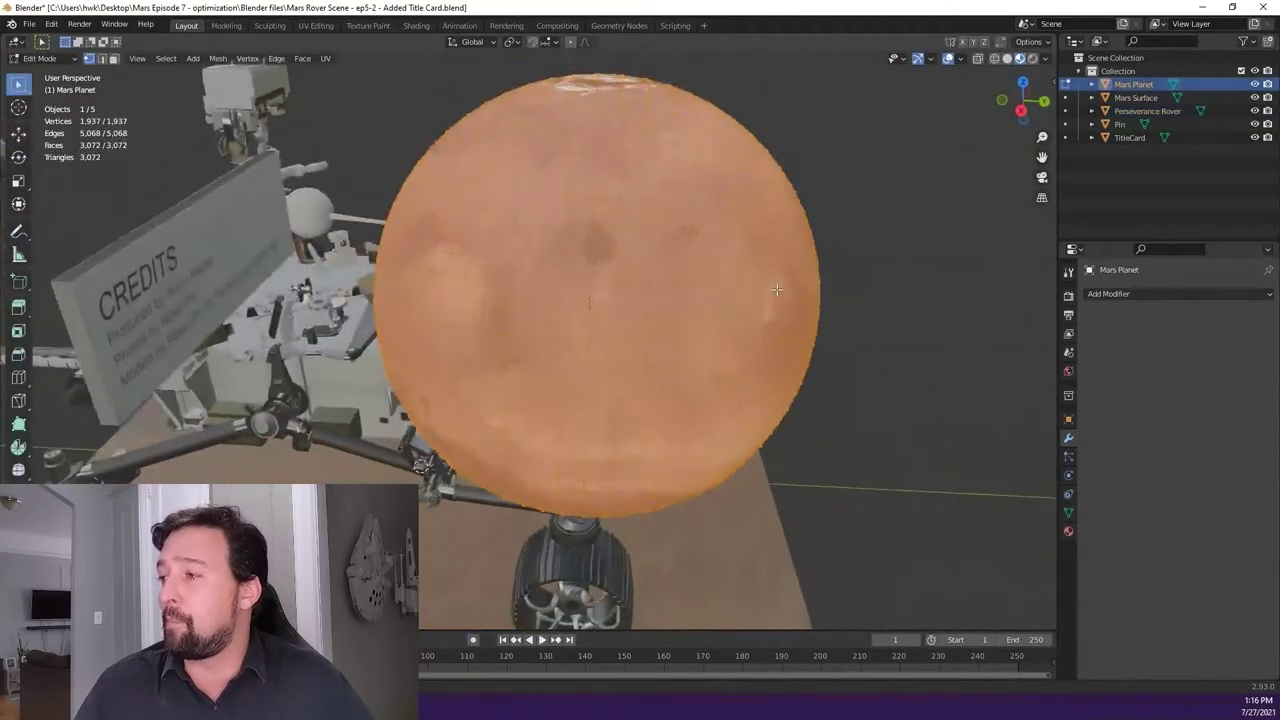
{"action": "left_click", "coordinate": [1134, 294]}
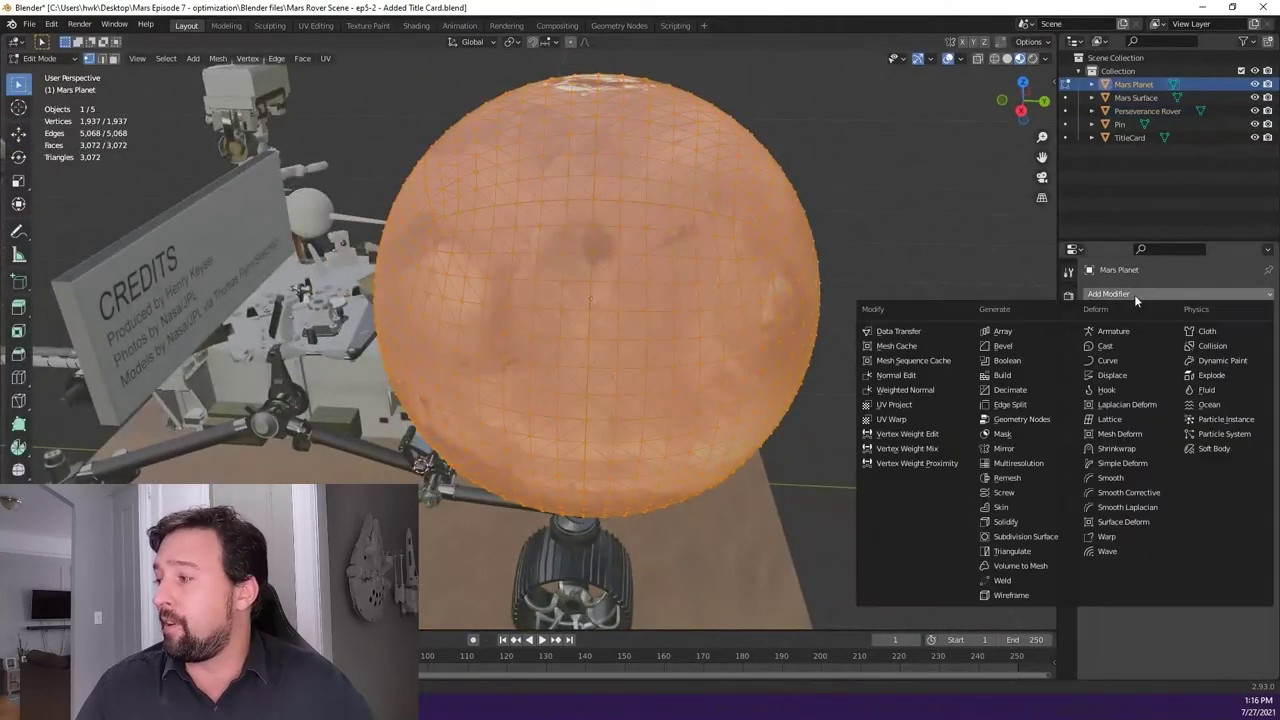
{"action": "left_click", "coordinate": [1000, 392]}
{"action": "left_click_drag", "start_coordinate": [1206, 350], "coordinate": [1258, 353]}
{"action": "key", "text": "Tab"}
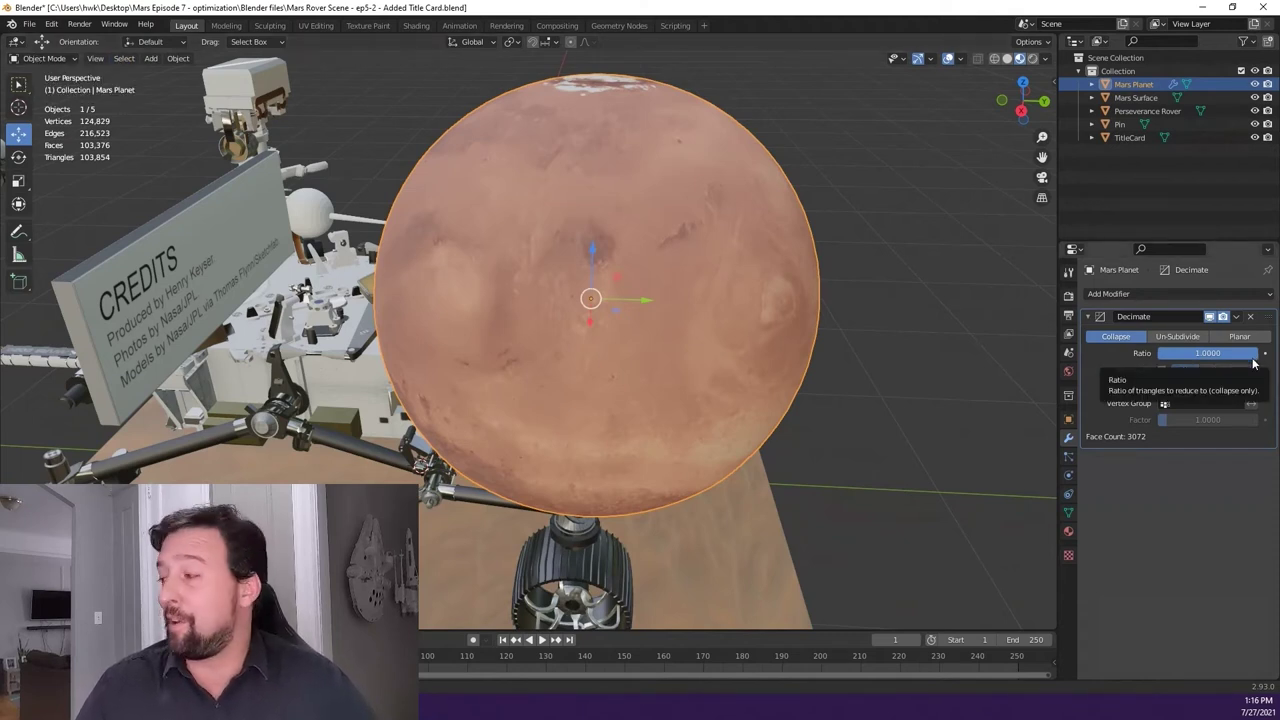
{"action": "left_click_drag", "start_coordinate": [1253, 360], "coordinate": [1158, 353]}
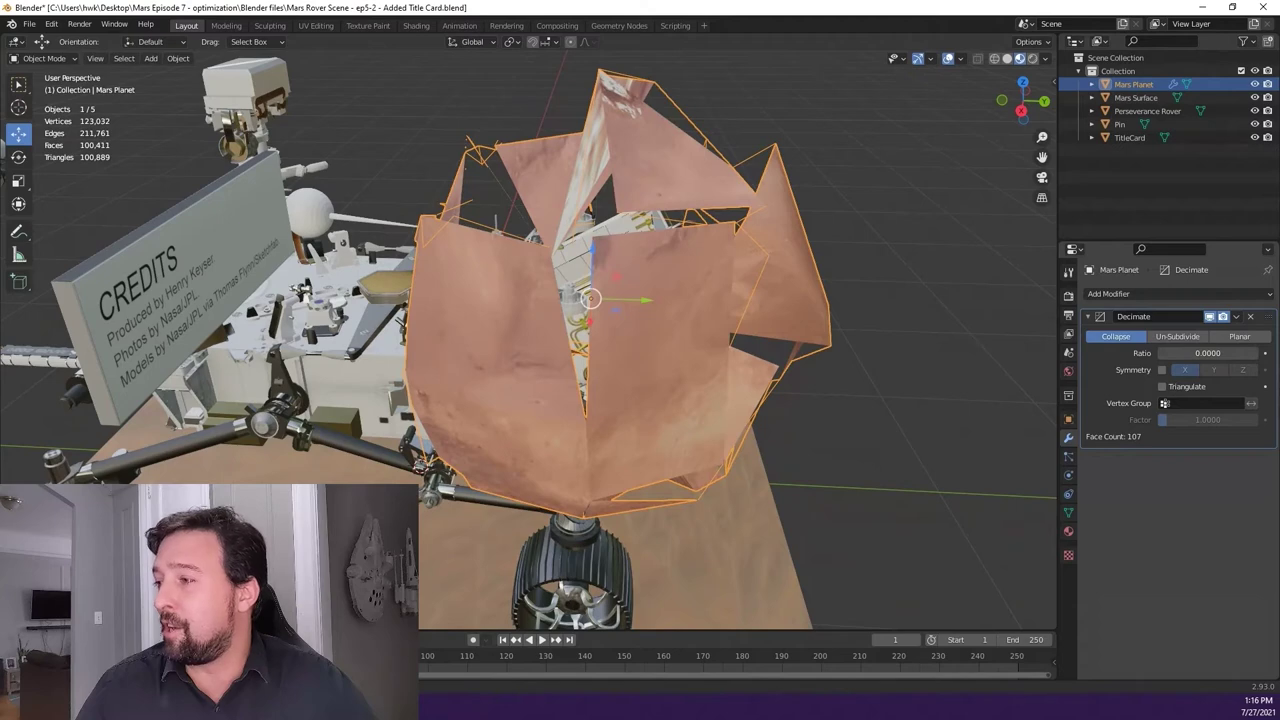
{"action": "left_click_drag", "start_coordinate": [1160, 353], "coordinate": [1234, 353]}
{"action": "middle_click_drag", "start_coordinate": [886, 320], "coordinate": [832, 318]}
{"action": "key", "text": "BackSpace"}
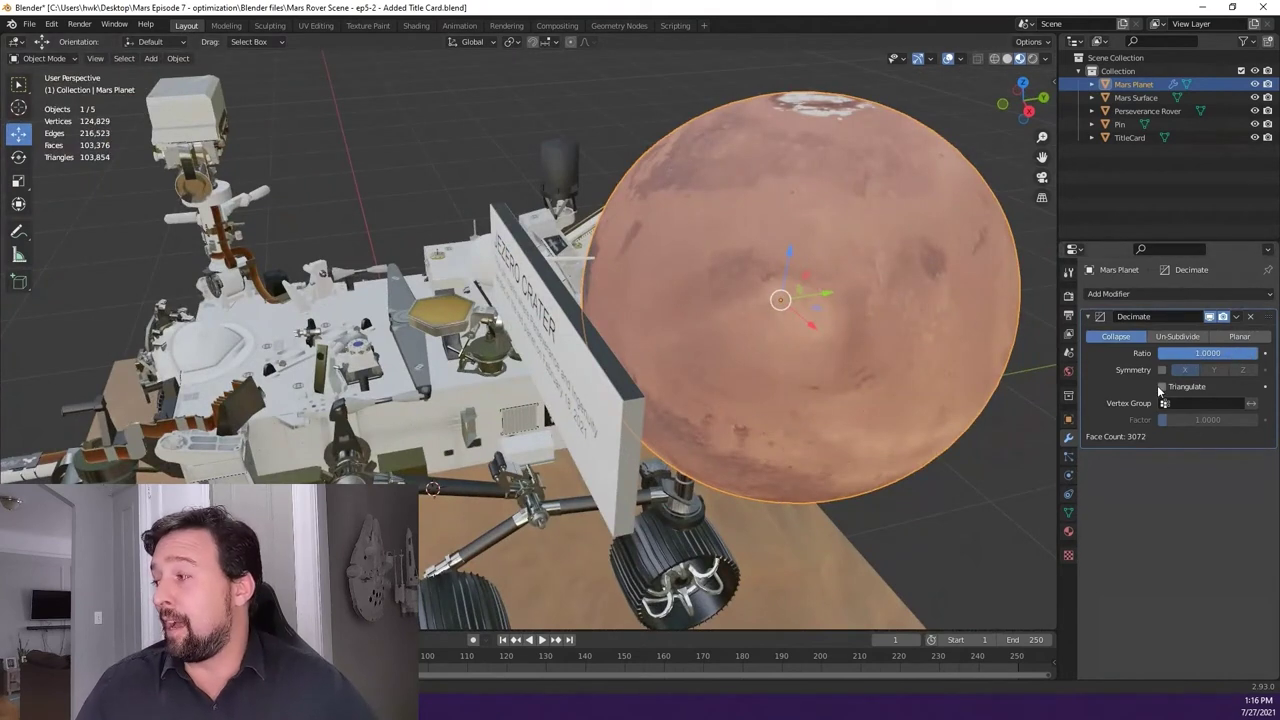
{"action": "left_click", "coordinate": [1251, 317]}
{"action": "middle_click_drag", "start_coordinate": [560, 400], "coordinate": [290, 294]}
{"action": "middle_click_drag", "start_coordinate": [545, 252], "coordinate": [512, 262]}
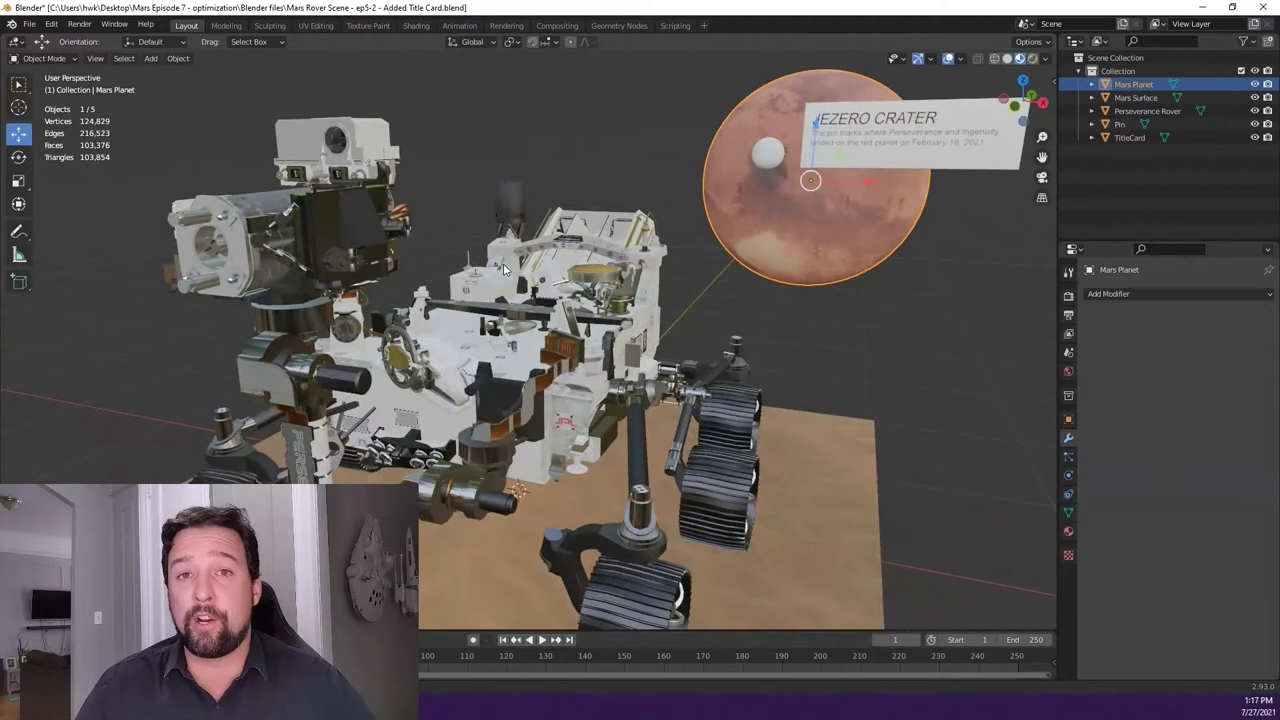
Step: Export the scene as a glTF .glb in Exports, appending '- decimated' to the earlier file name
{"action": "left_click", "coordinate": [31, 25]}
{"action": "mouse_move", "coordinate": [87, 218]}
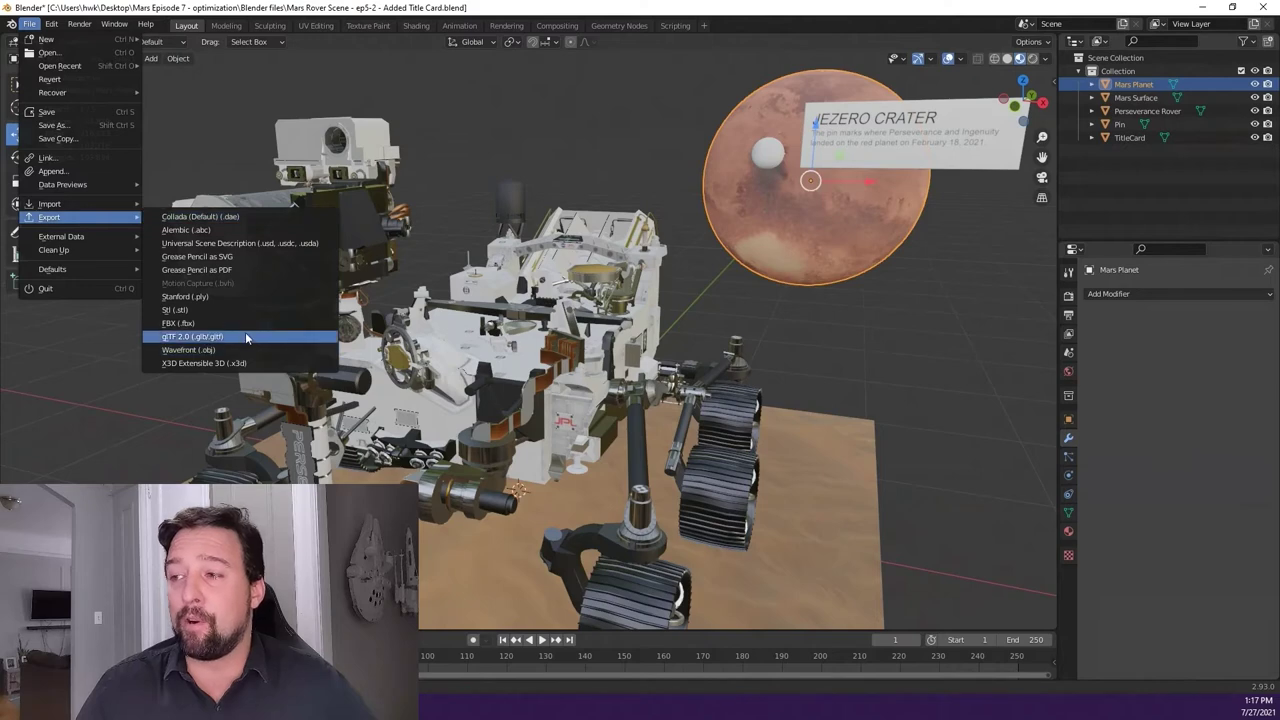
{"action": "left_click", "coordinate": [213, 338]}
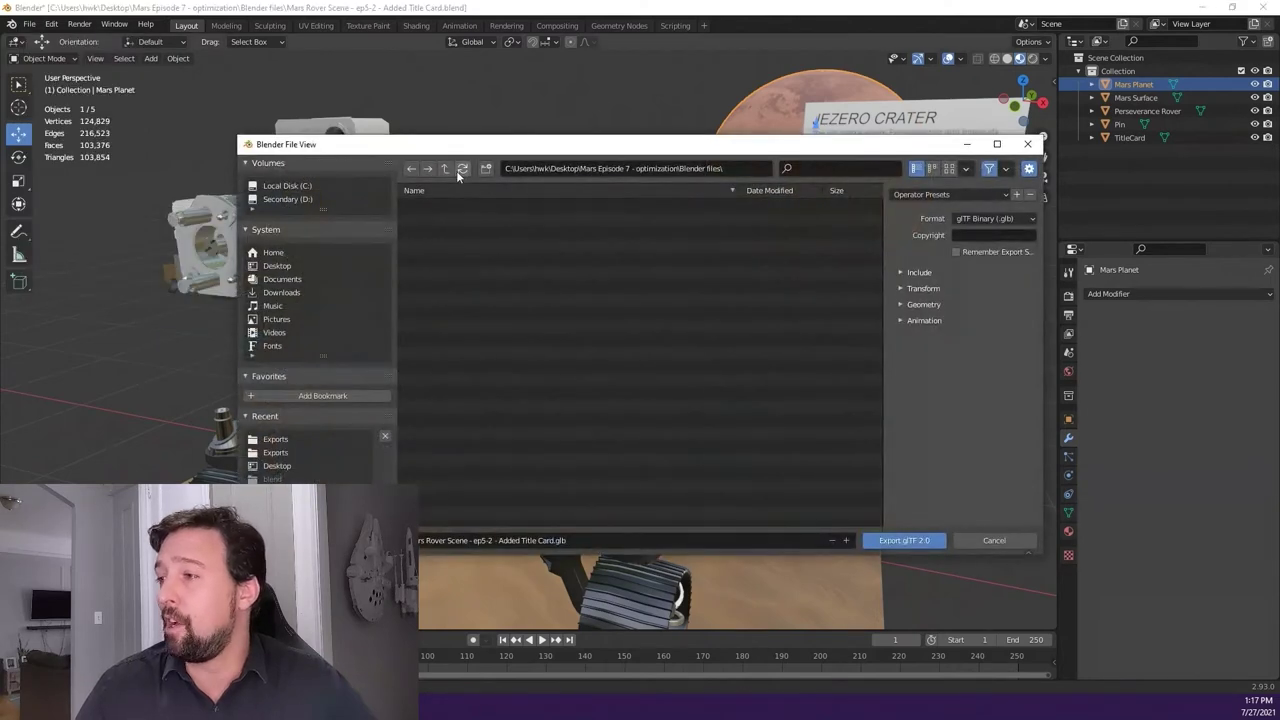
{"action": "left_click", "coordinate": [440, 233]}
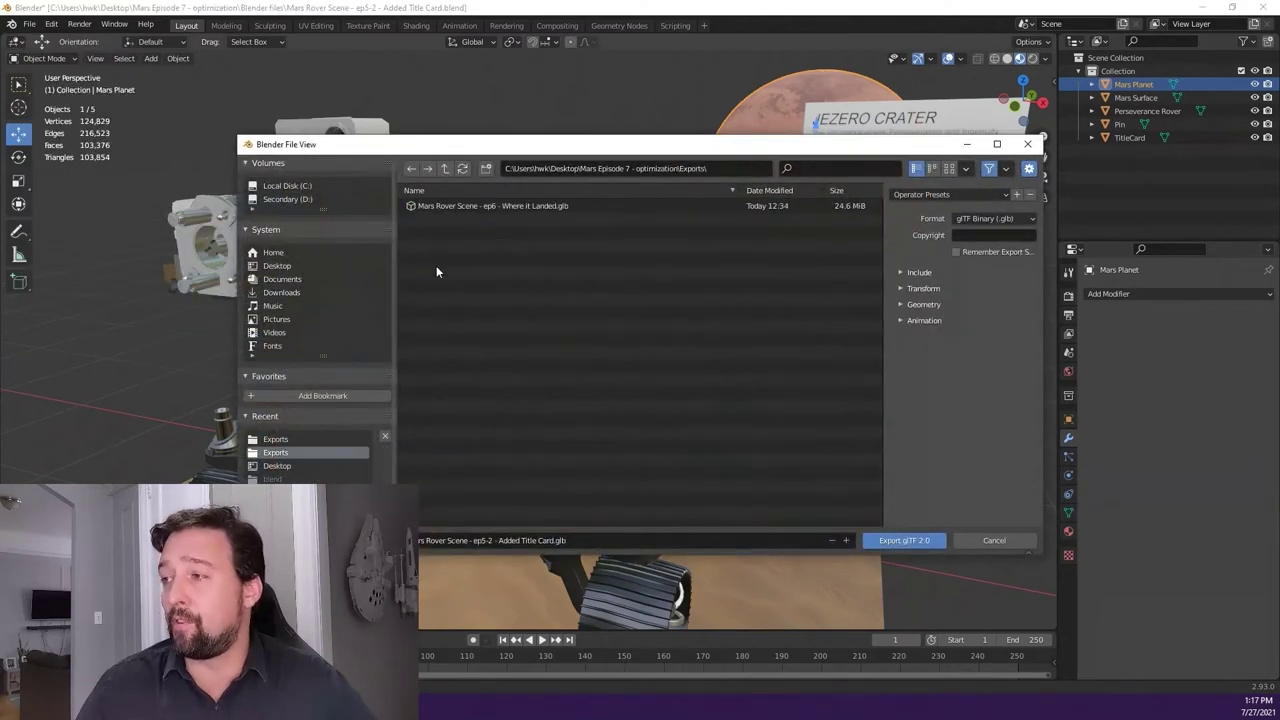
{"action": "left_click", "coordinate": [521, 207]}
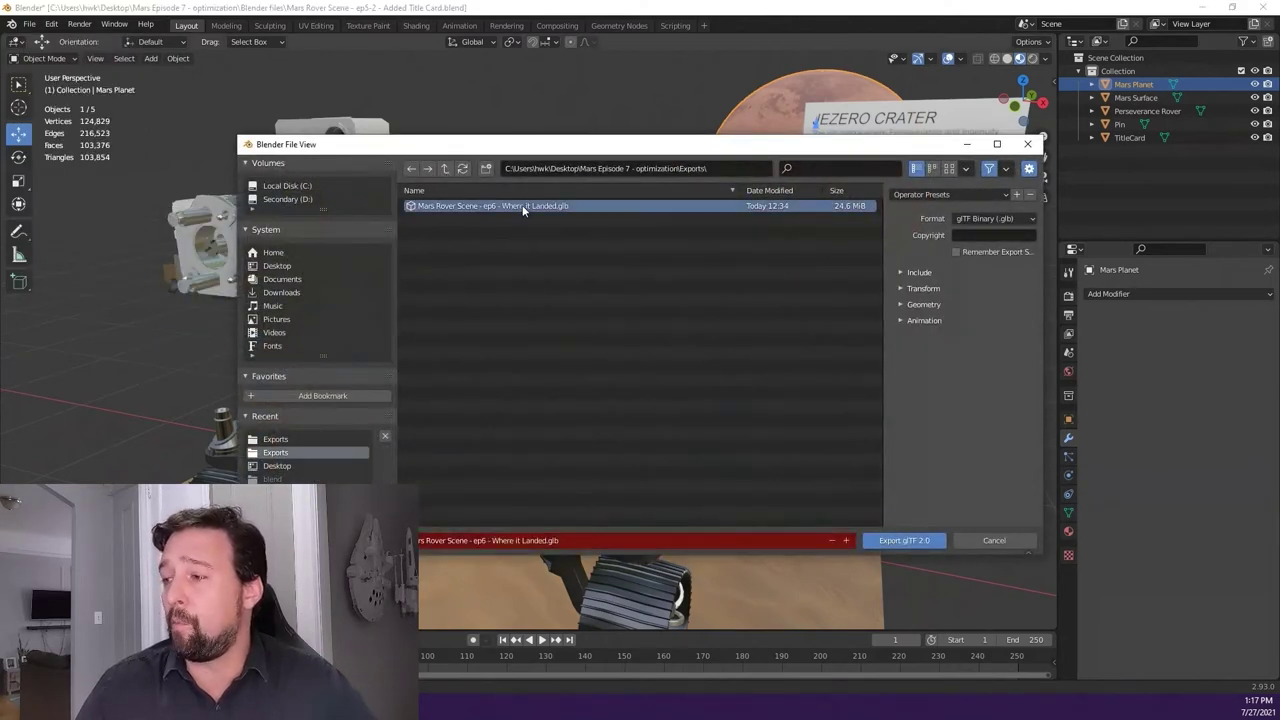
{"action": "left_click", "coordinate": [546, 540]}
{"action": "type", "text": "- decimated"}
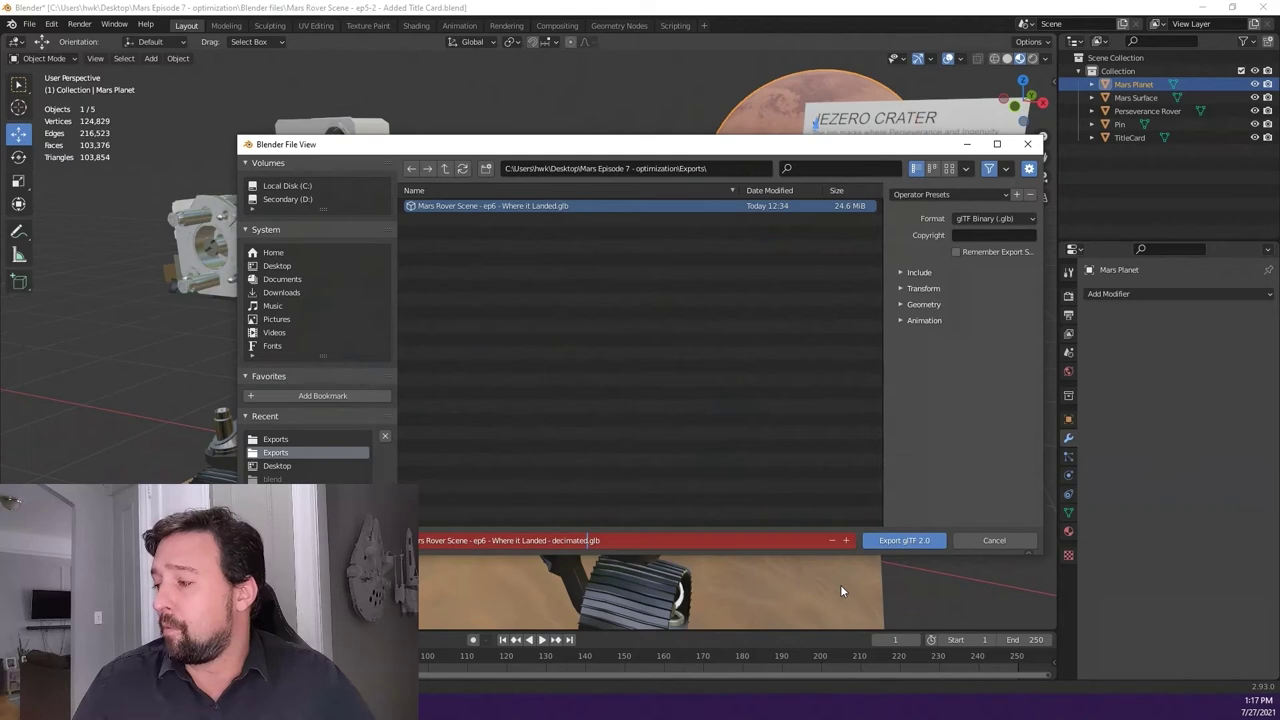
{"action": "left_click", "coordinate": [906, 540]}
{"action": "left_click", "coordinate": [906, 540]}
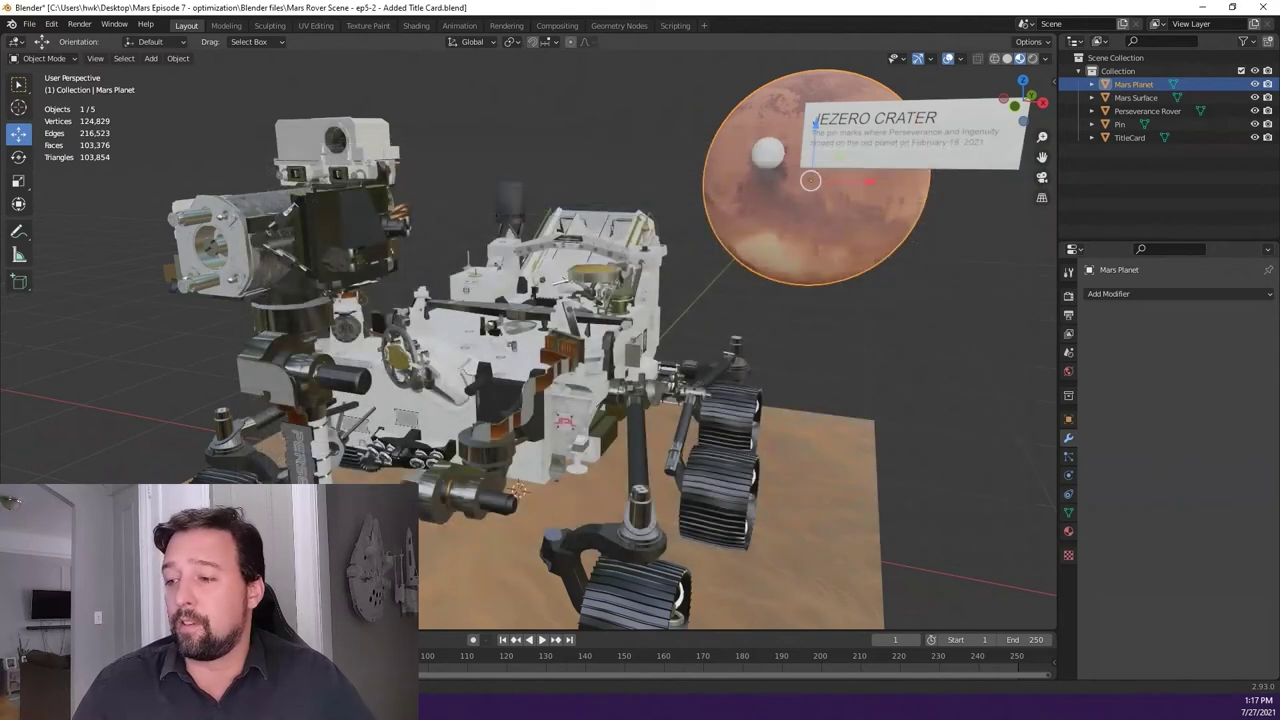
{"action": "key", "text": "alt+Tab"}
Step: Select the older 25,161 KB export to compare with the new 17,911 KB file, then deselect
{"action": "left_click", "coordinate": [666, 304]}
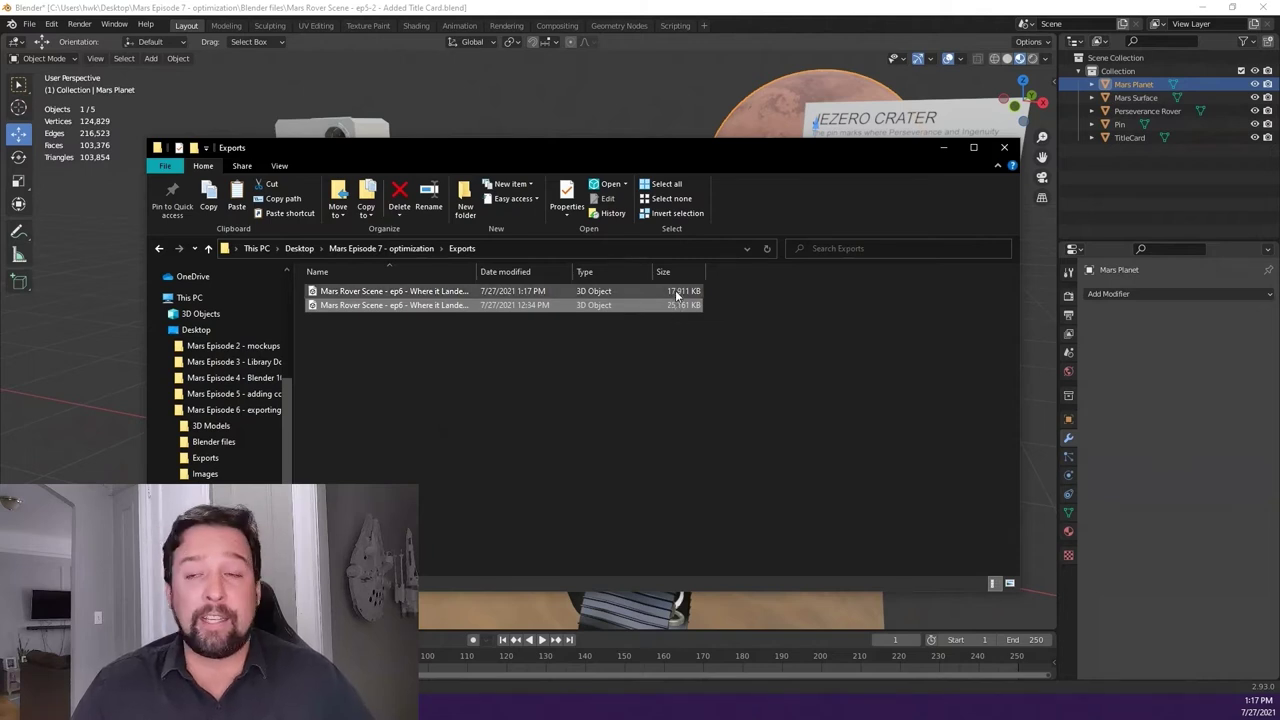
{"action": "left_click", "coordinate": [670, 354]}
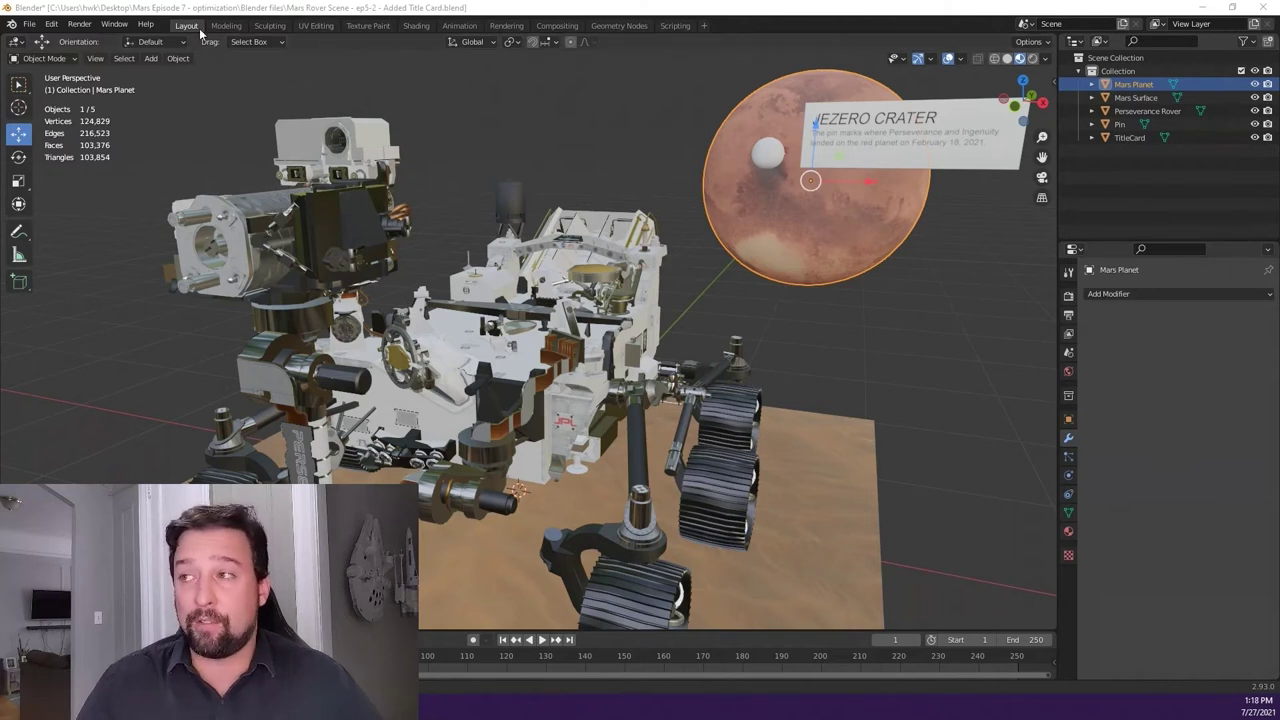
Step: Switch to the UV Editing workspace and take Mars Planet back to Object Mode
{"action": "left_click", "coordinate": [323, 31]}
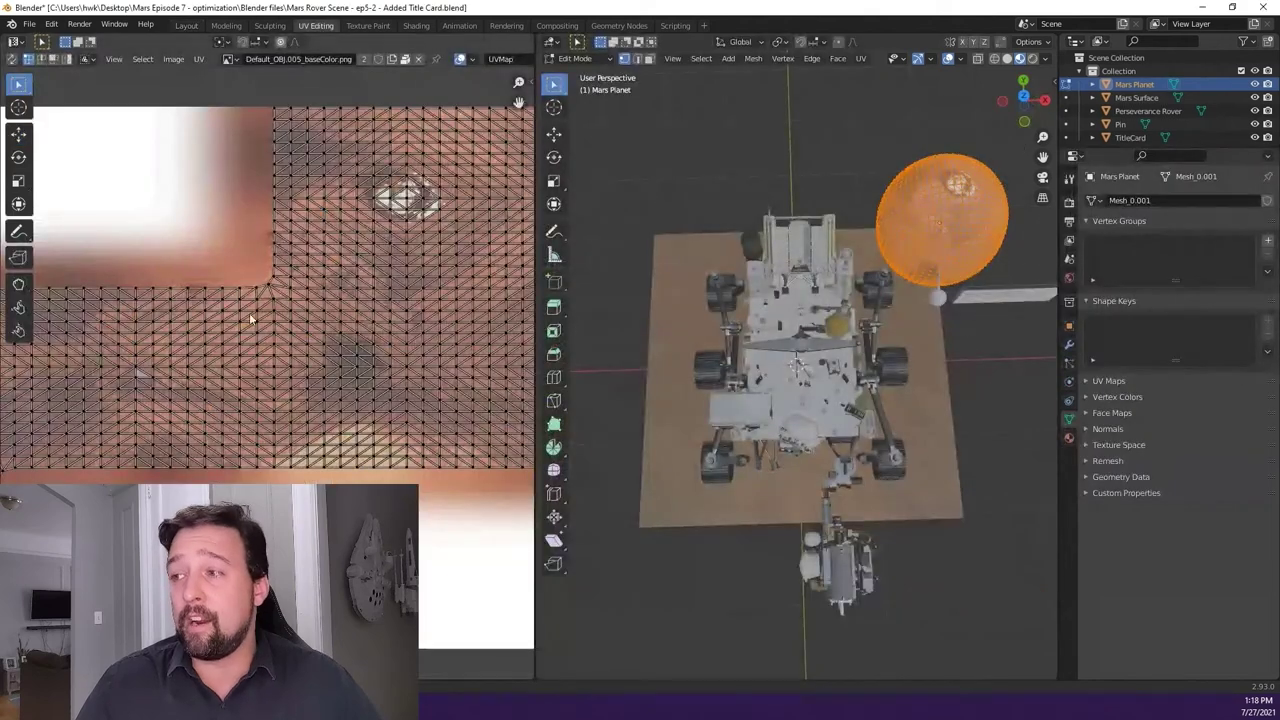
{"action": "scroll", "coordinate": [264, 305], "scroll_direction": "down", "scroll_amount": 4}
{"action": "scroll", "coordinate": [287, 354], "scroll_direction": "up", "scroll_amount": 3}
{"action": "scroll", "coordinate": [230, 160], "scroll_direction": "up", "scroll_amount": 1}
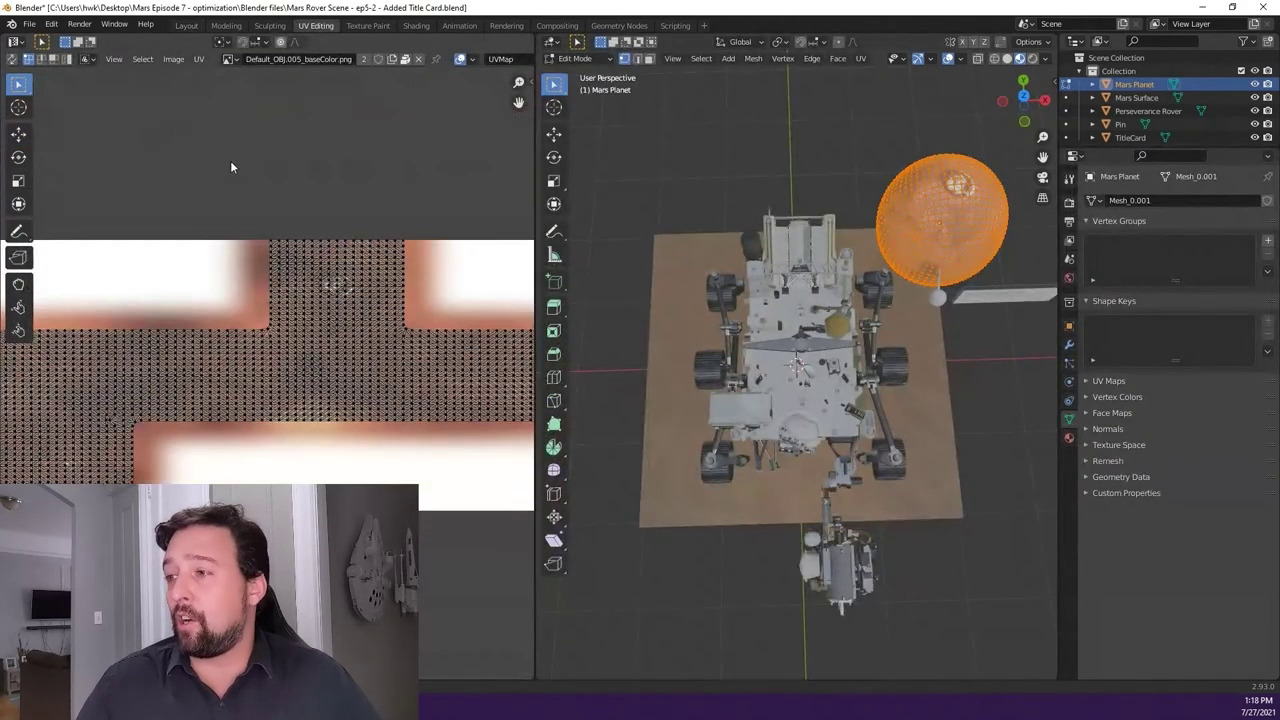
{"action": "key", "text": "Tab"}
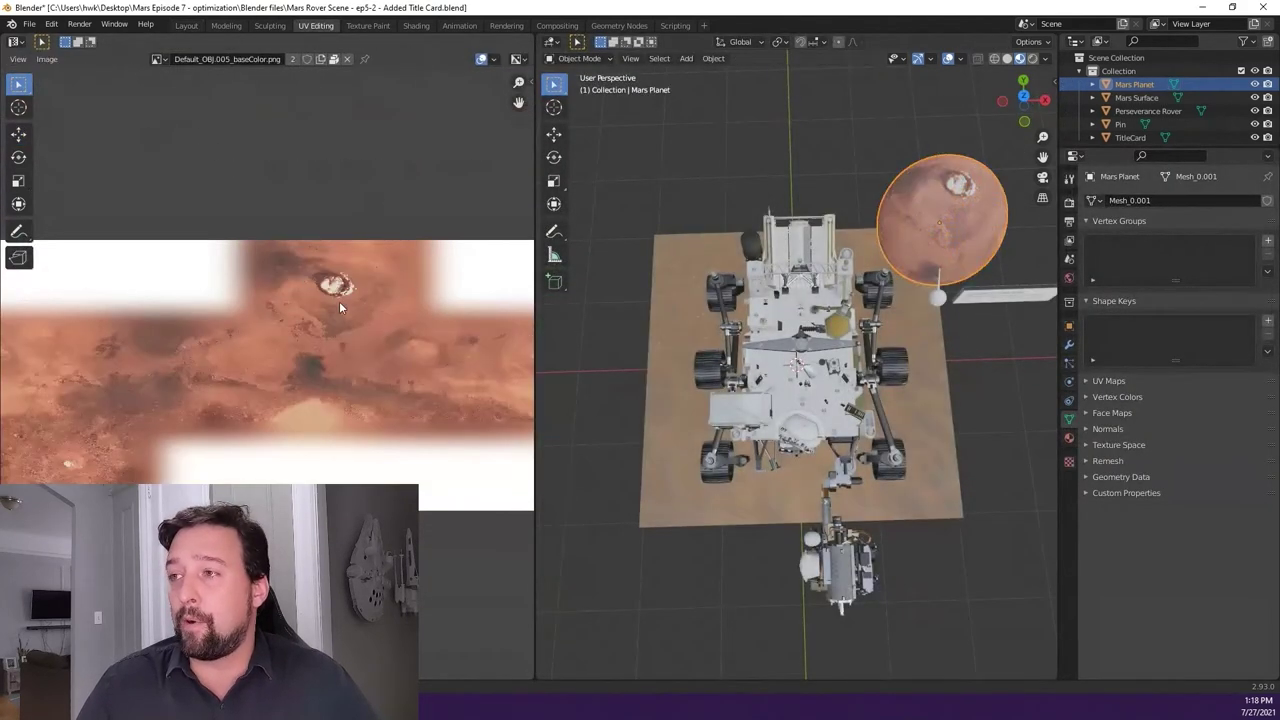
Step: Display the arm_graphics_baseColor, black_krinkle_normal and blades_baseColor textures in the image editor
{"action": "left_click", "coordinate": [159, 59]}
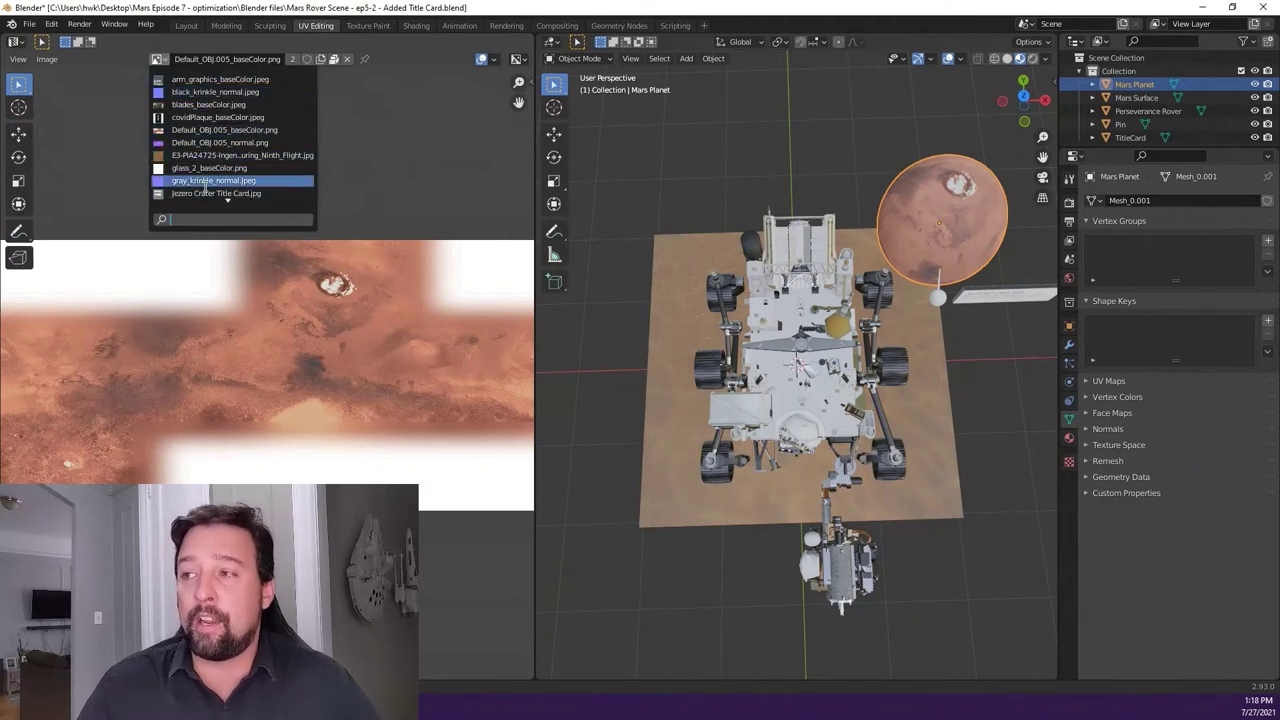
{"action": "left_click", "coordinate": [159, 60]}
{"action": "left_click", "coordinate": [159, 59]}
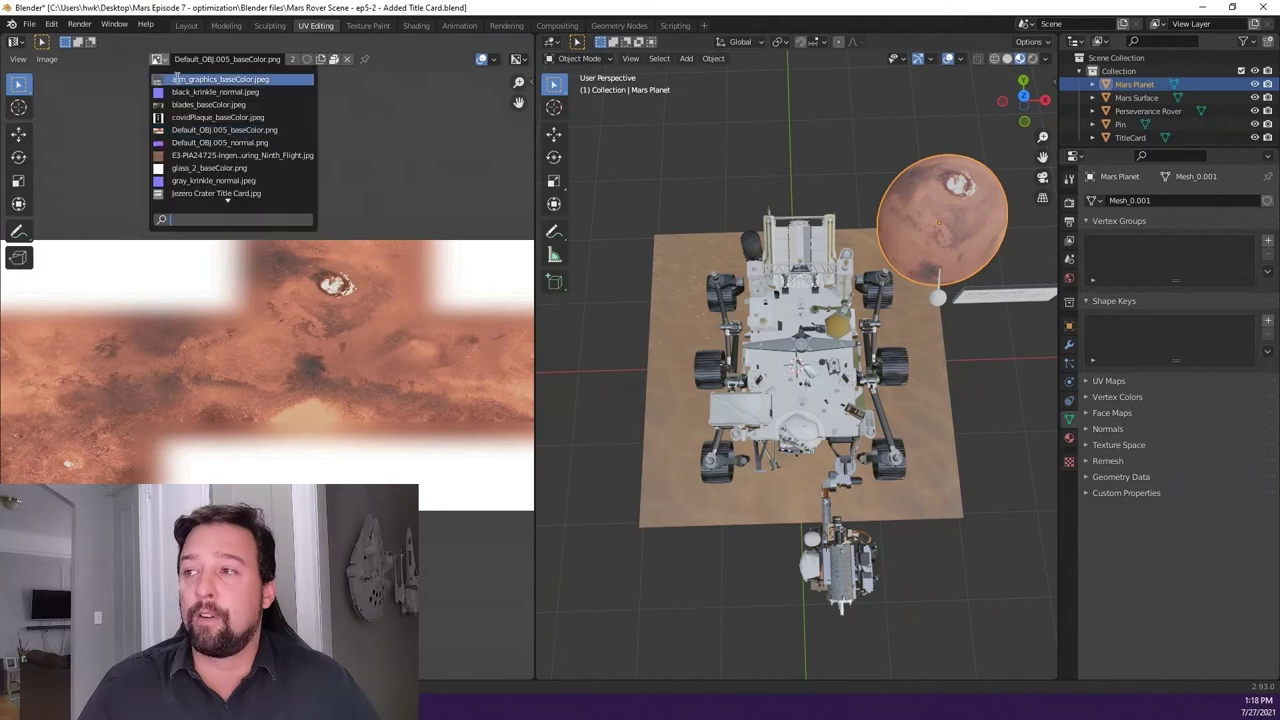
{"action": "left_click", "coordinate": [177, 80]}
{"action": "scroll", "coordinate": [278, 416], "scroll_direction": "up", "scroll_amount": 5}
{"action": "scroll", "coordinate": [278, 416], "scroll_direction": "down", "scroll_amount": 3}
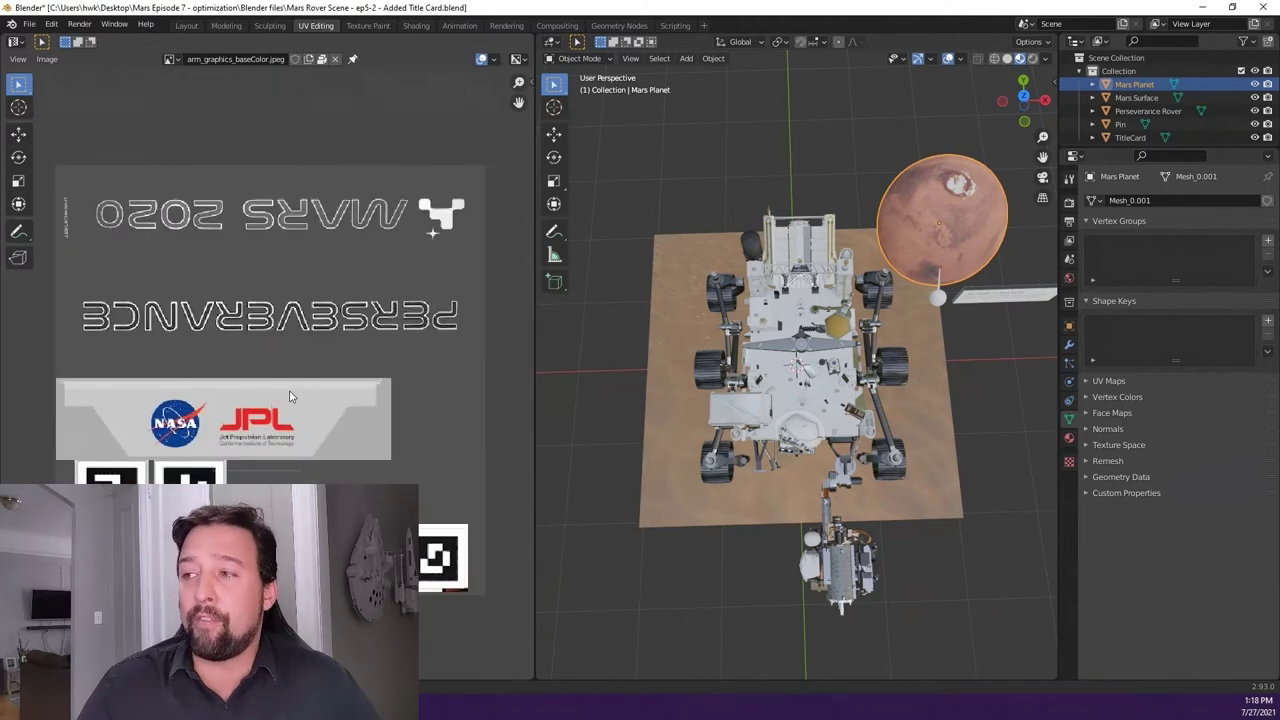
{"action": "left_click", "coordinate": [172, 60]}
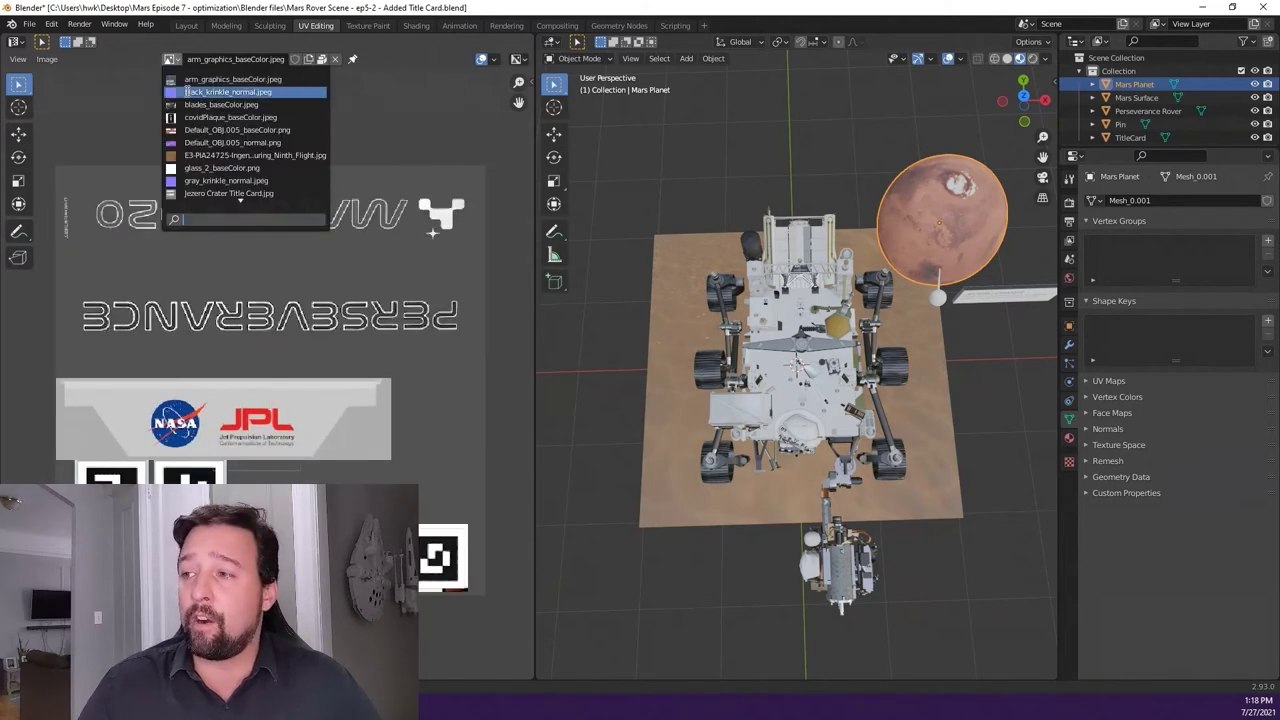
{"action": "left_click", "coordinate": [185, 92]}
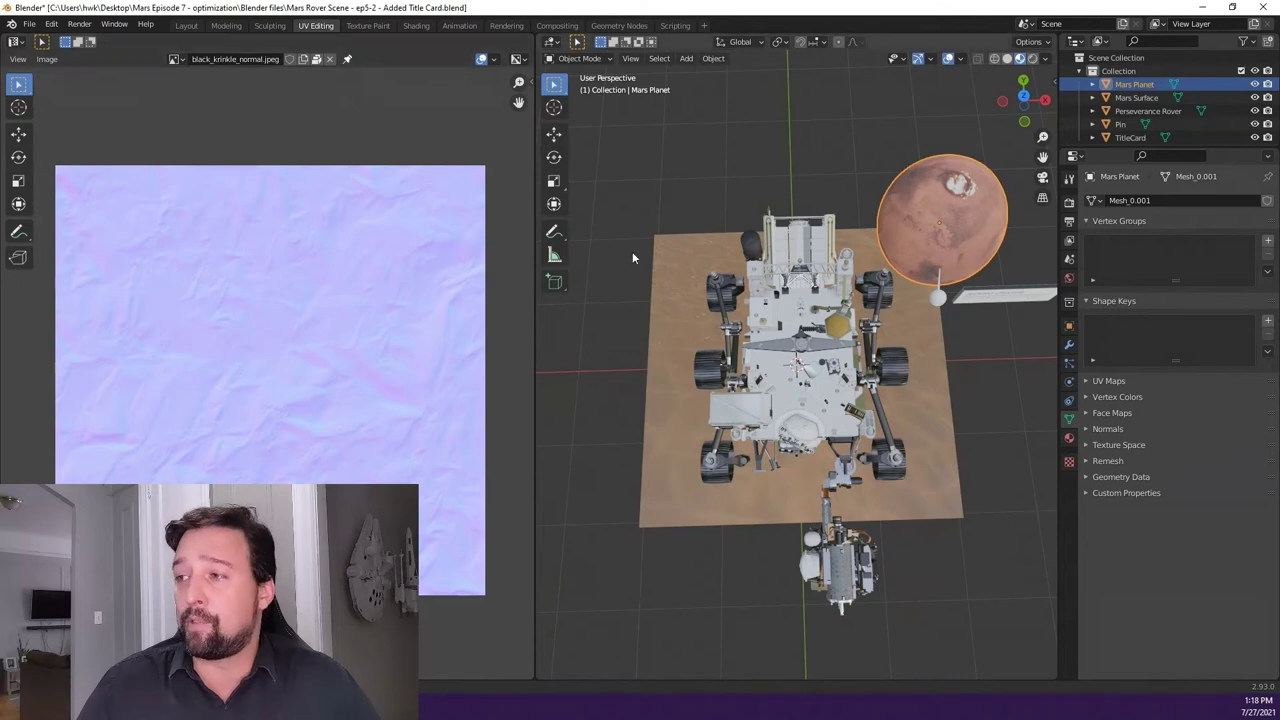
{"action": "left_click", "coordinate": [176, 59]}
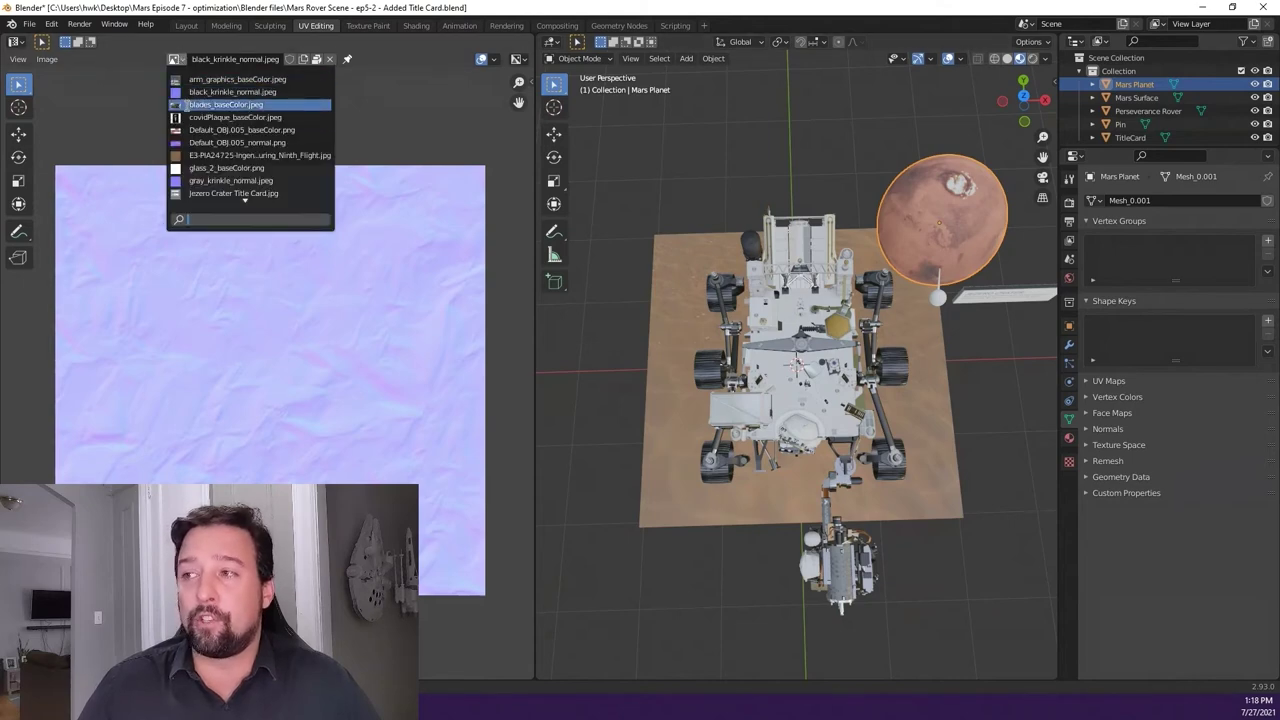
{"action": "left_click", "coordinate": [190, 104]}
Step: View the covidPlaque_baseColor texture, then return to the Mars Default_OBJ.005_baseColor.png texture
{"action": "scroll", "coordinate": [272, 330], "scroll_direction": "down", "scroll_amount": 1}
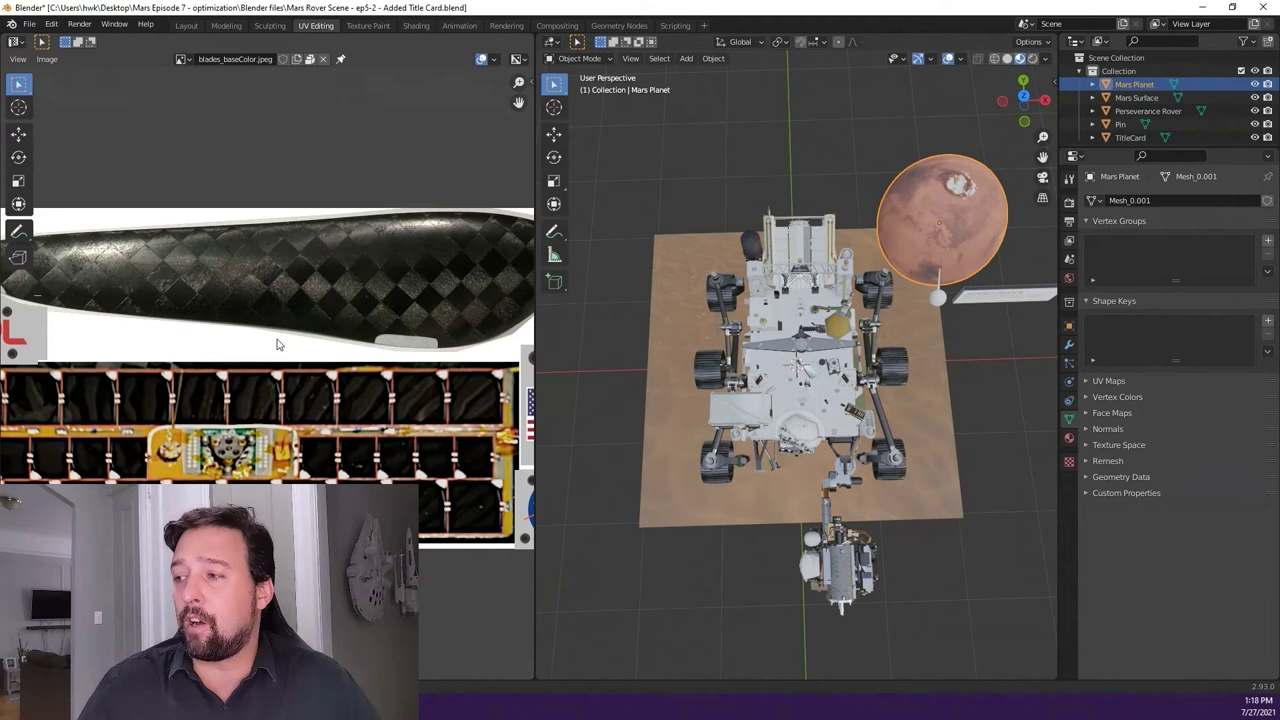
{"action": "left_click", "coordinate": [182, 59]}
{"action": "left_click", "coordinate": [198, 117]}
{"action": "left_click", "coordinate": [180, 60]}
{"action": "left_click", "coordinate": [194, 117]}
{"action": "left_click", "coordinate": [170, 59]}
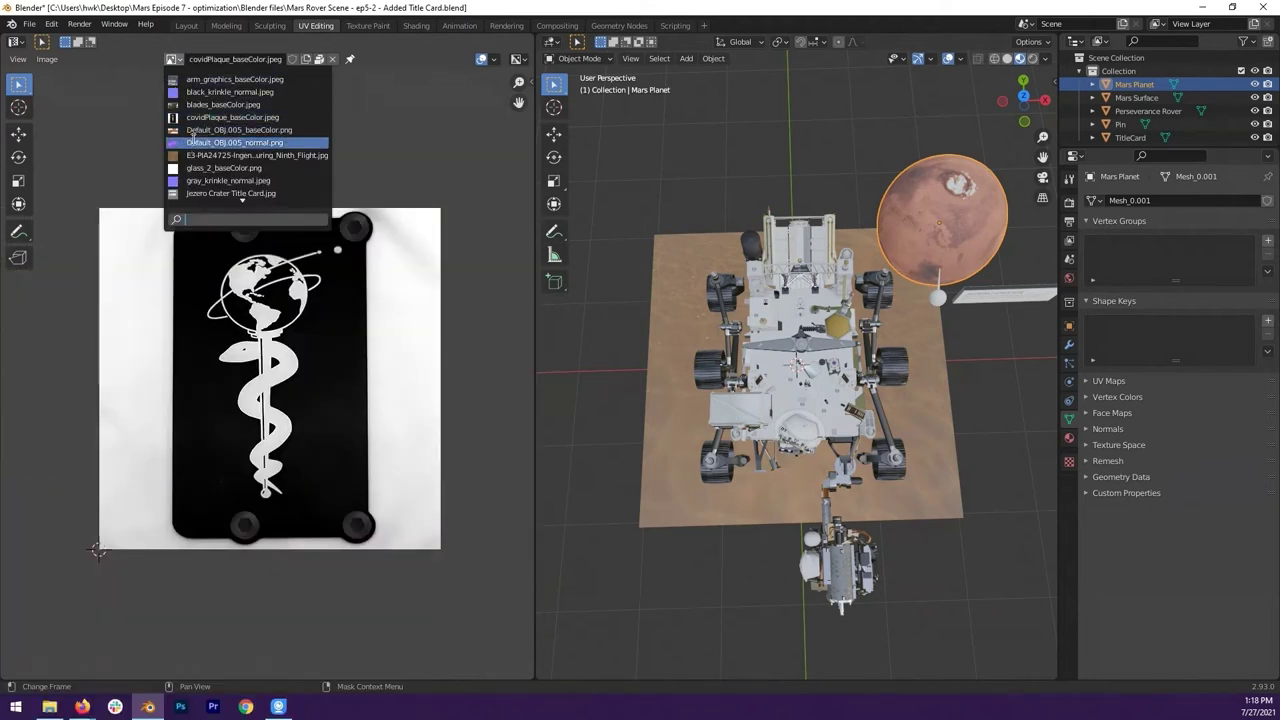
{"action": "left_click", "coordinate": [195, 128]}
{"action": "scroll", "coordinate": [280, 319], "scroll_direction": "up", "scroll_amount": 1}
{"action": "scroll", "coordinate": [278, 345], "scroll_direction": "down", "scroll_amount": 1}
{"action": "left_click", "coordinate": [158, 59]}
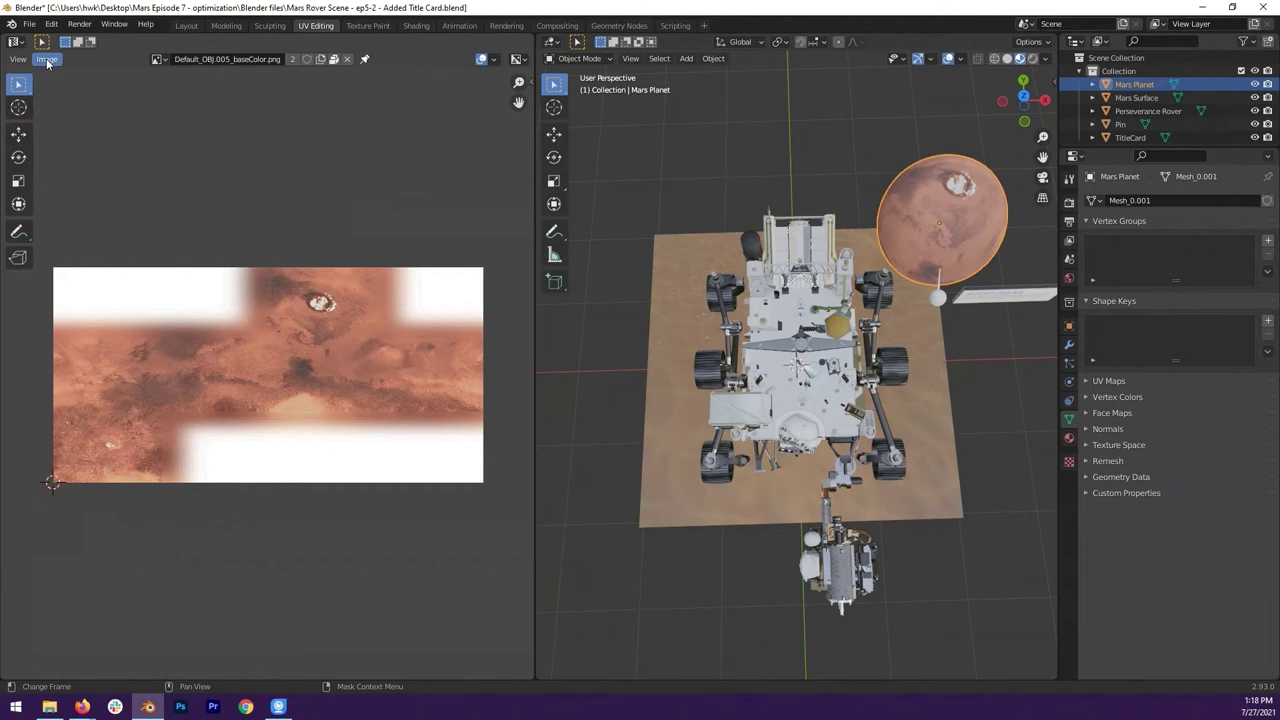
Step: Resize the Default_OBJ.005_baseColor.png texture, keeping the 2048 × 1024 size
{"action": "left_click", "coordinate": [46, 60]}
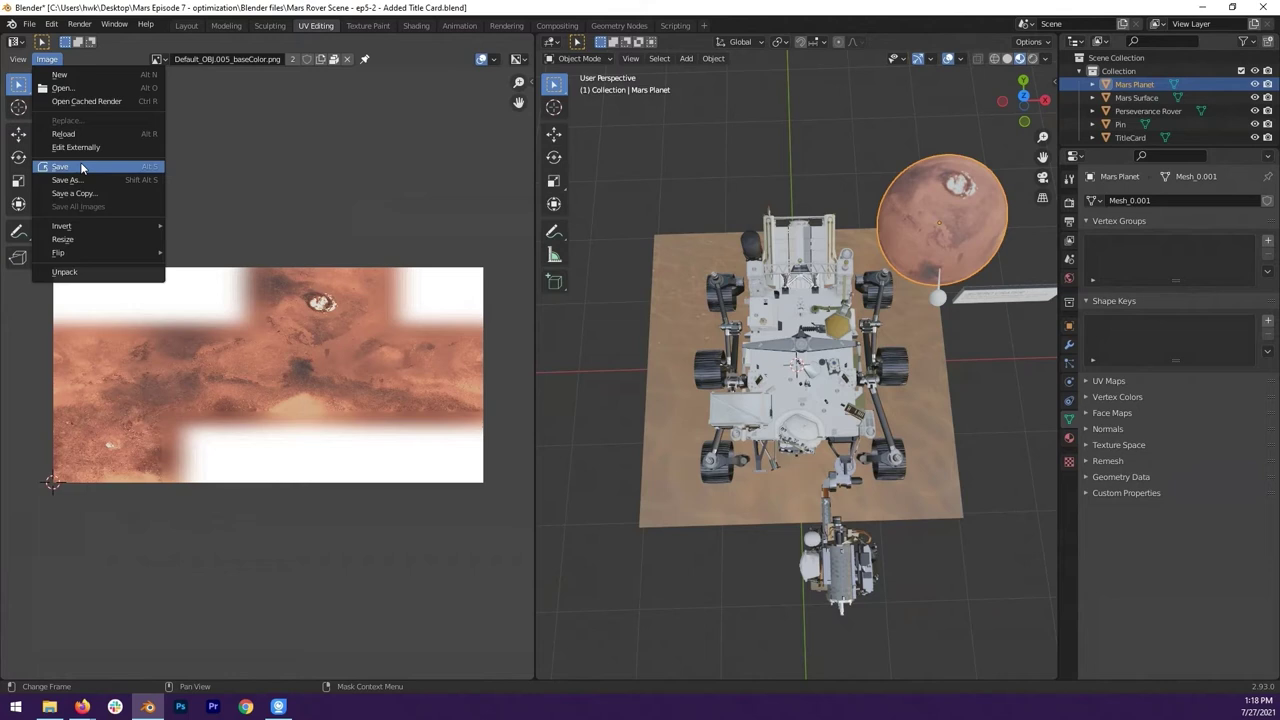
{"action": "left_click", "coordinate": [45, 61]}
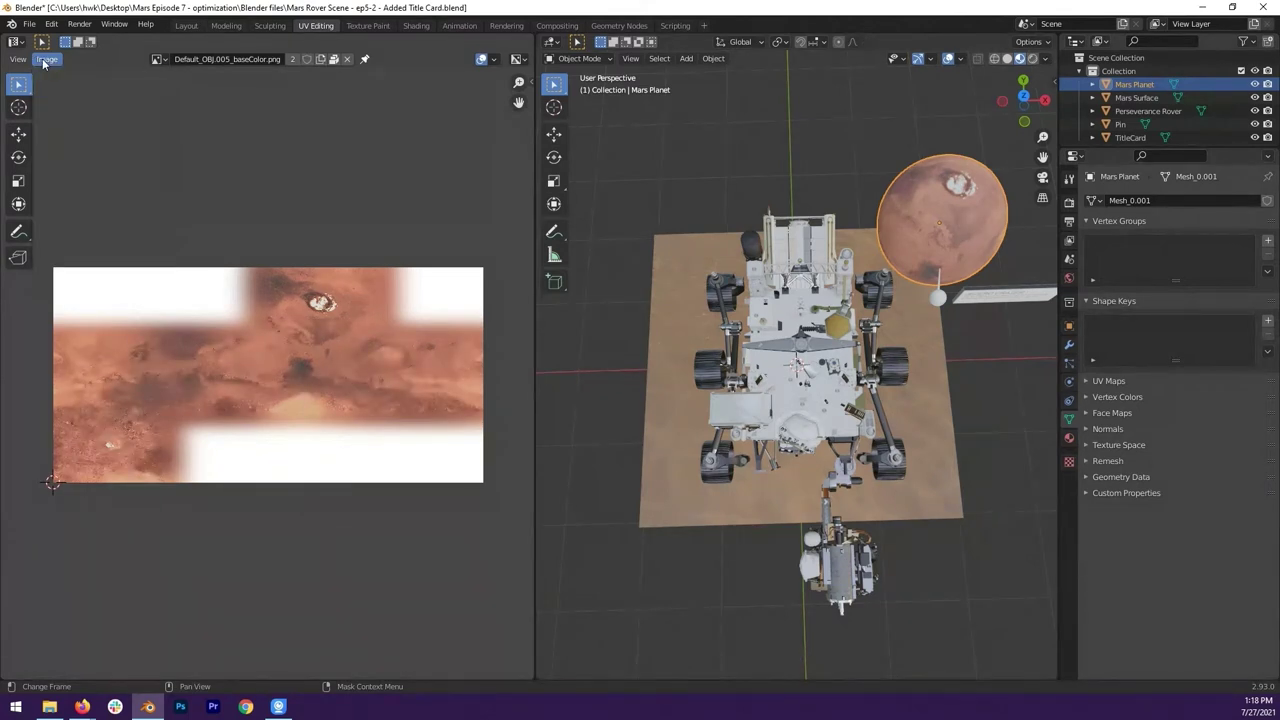
{"action": "left_click", "coordinate": [45, 61]}
{"action": "left_click", "coordinate": [73, 237]}
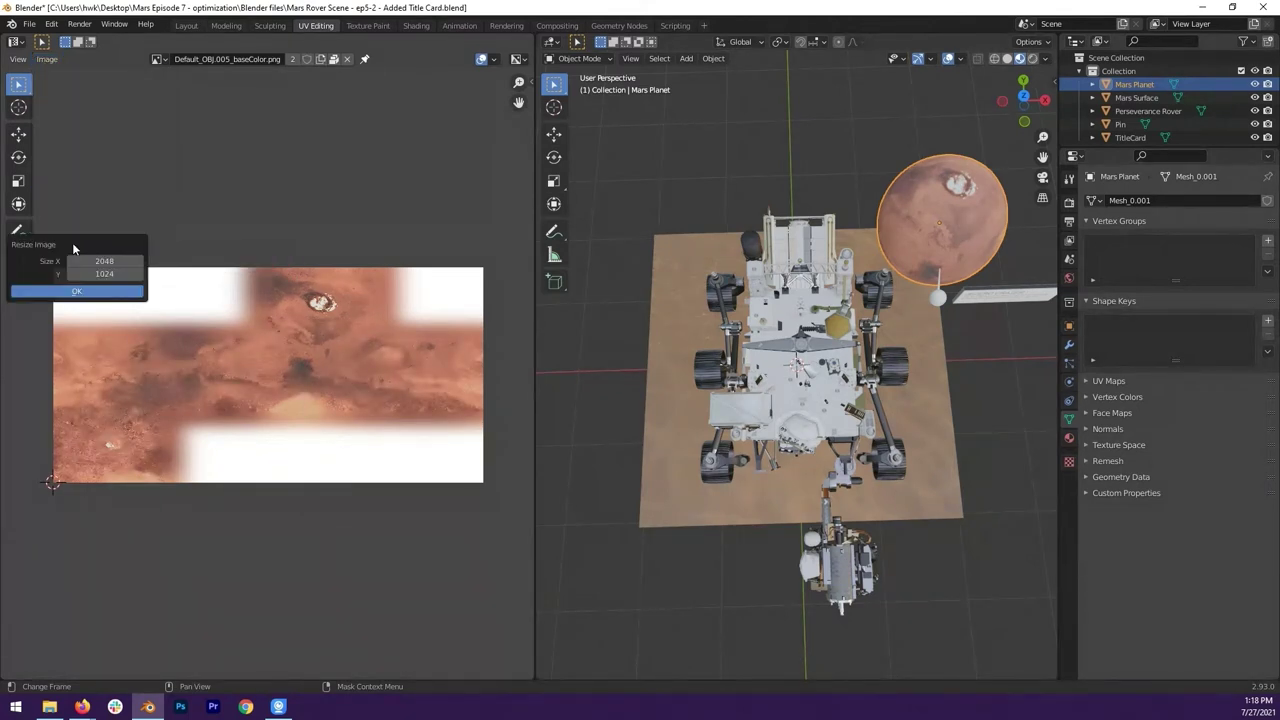
{"action": "left_click_drag", "start_coordinate": [72, 242], "coordinate": [258, 212]}
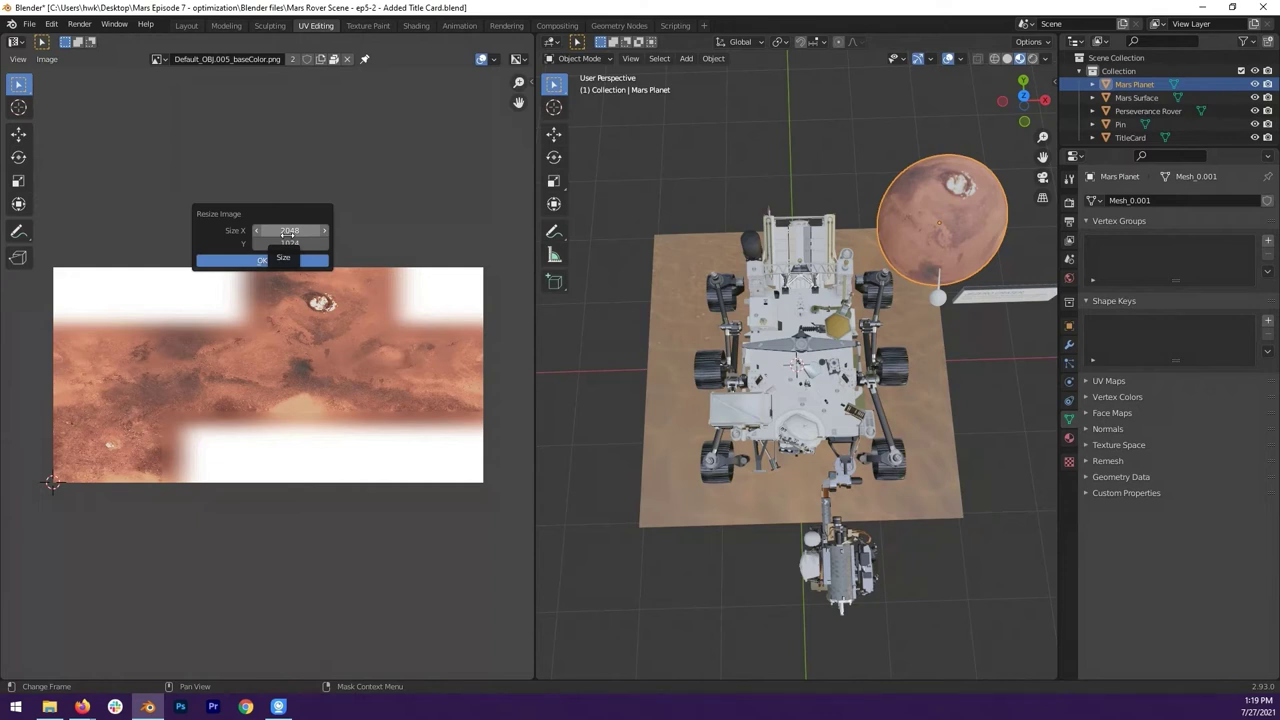
{"action": "left_click_drag", "start_coordinate": [233, 232], "coordinate": [277, 197]}
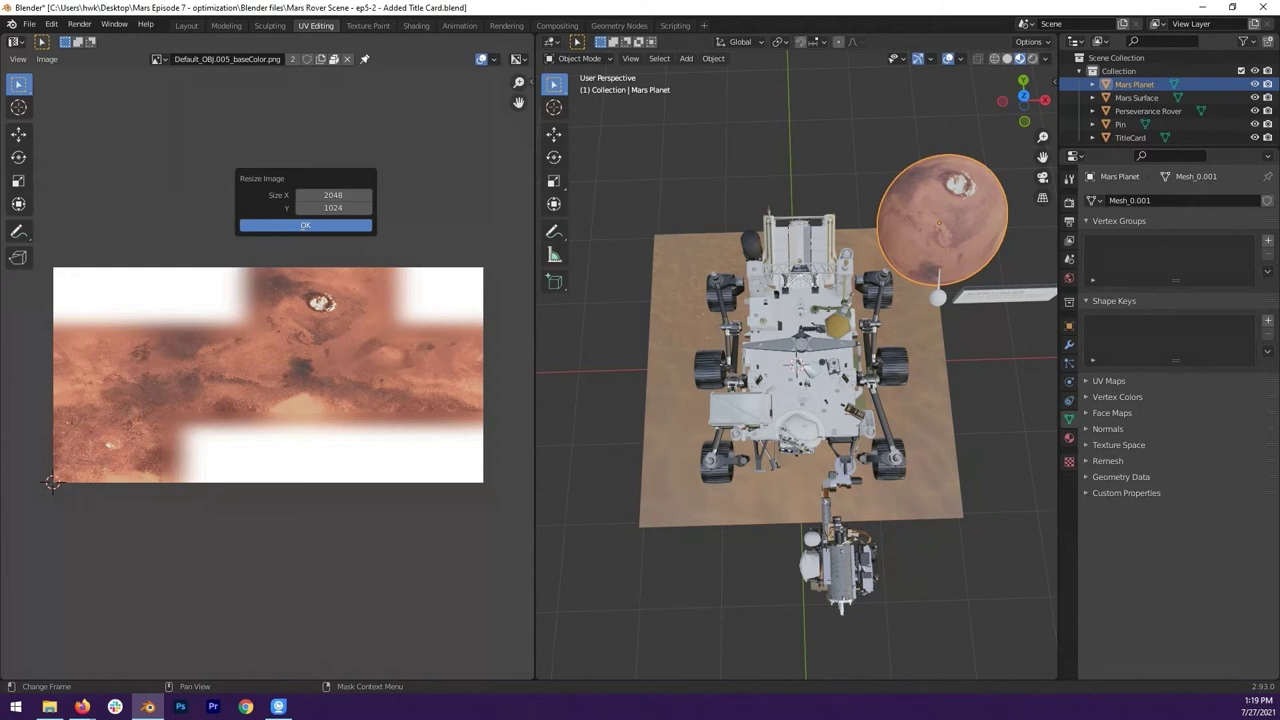
{"action": "left_click", "coordinate": [304, 228]}
{"action": "scroll", "coordinate": [289, 398], "scroll_direction": "up", "scroll_amount": 1}
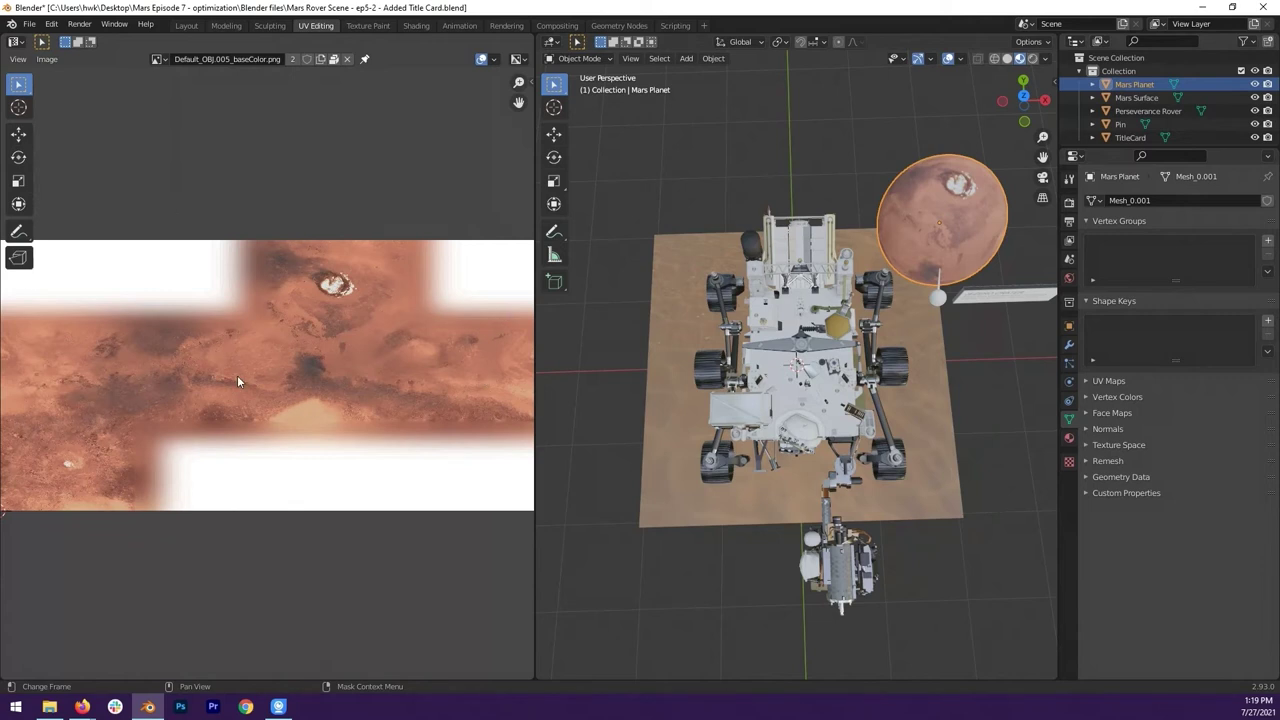
{"action": "scroll", "coordinate": [240, 382], "scroll_direction": "down", "scroll_amount": 1}
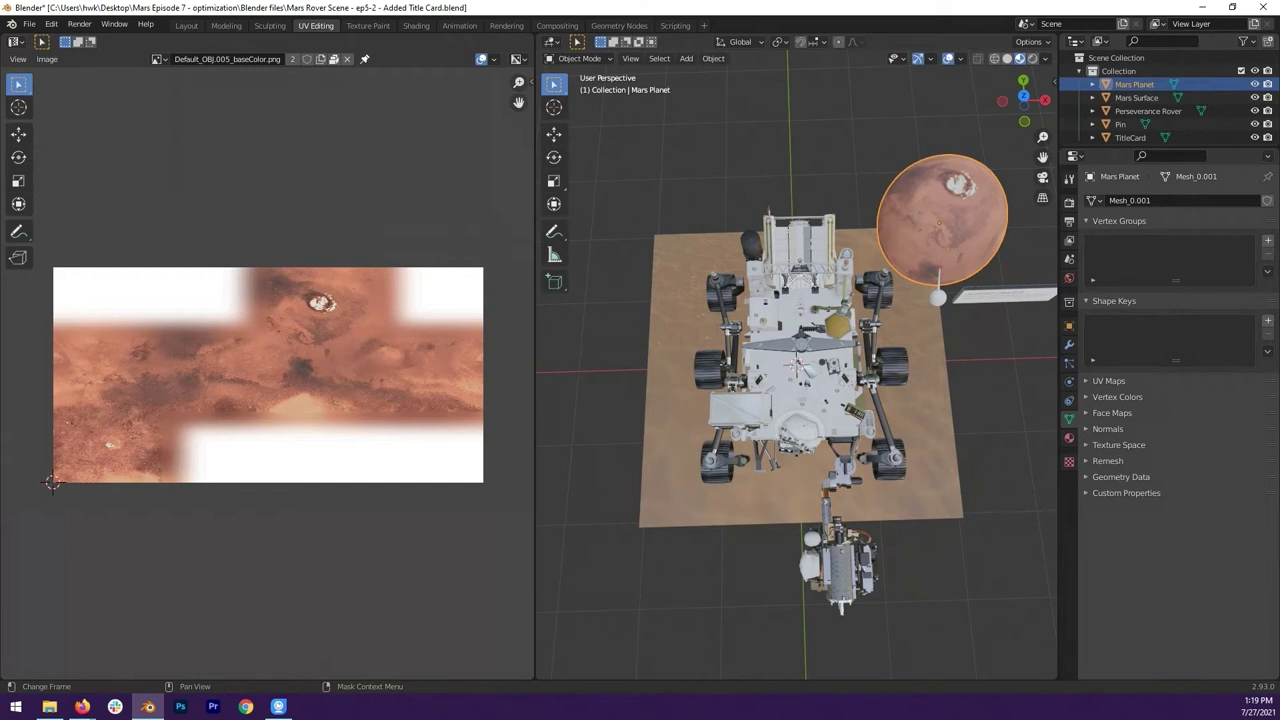
{"action": "left_click", "coordinate": [47, 59]}
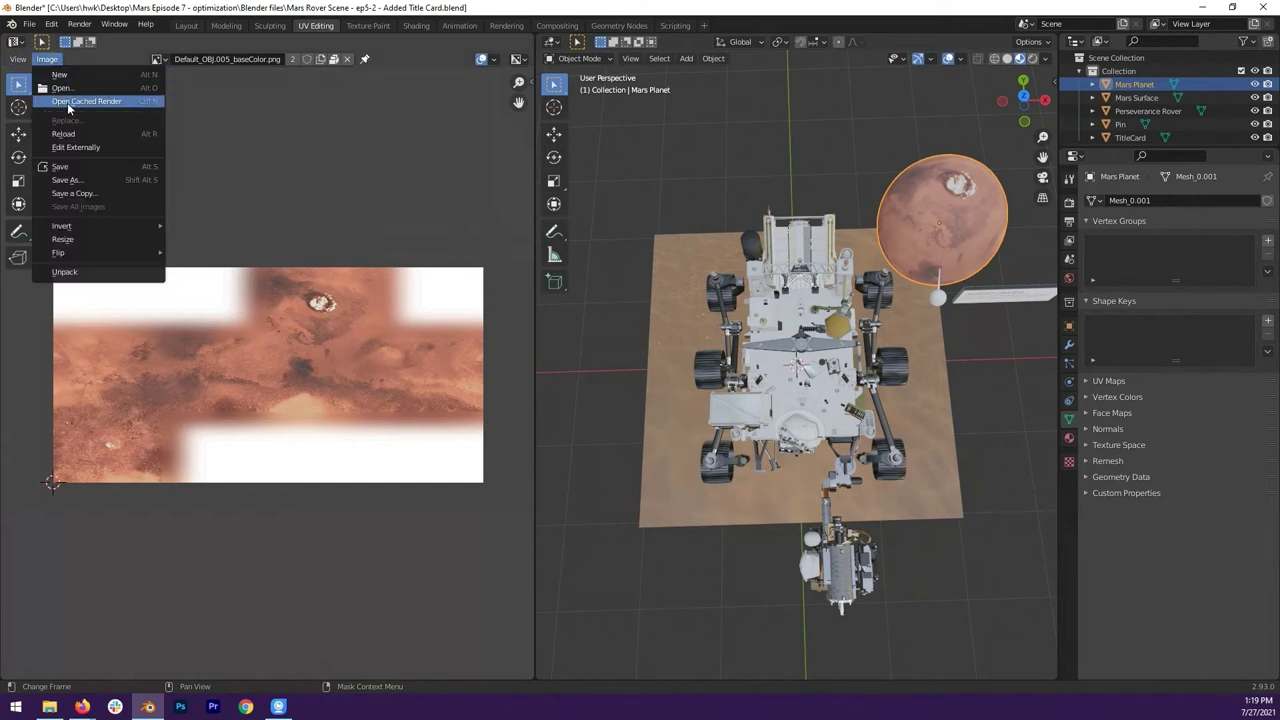
Step: Display the E3-PIA24725 Ingenuity dune-fields photo in the image editor
{"action": "left_click", "coordinate": [157, 59]}
{"action": "left_click", "coordinate": [190, 158]}
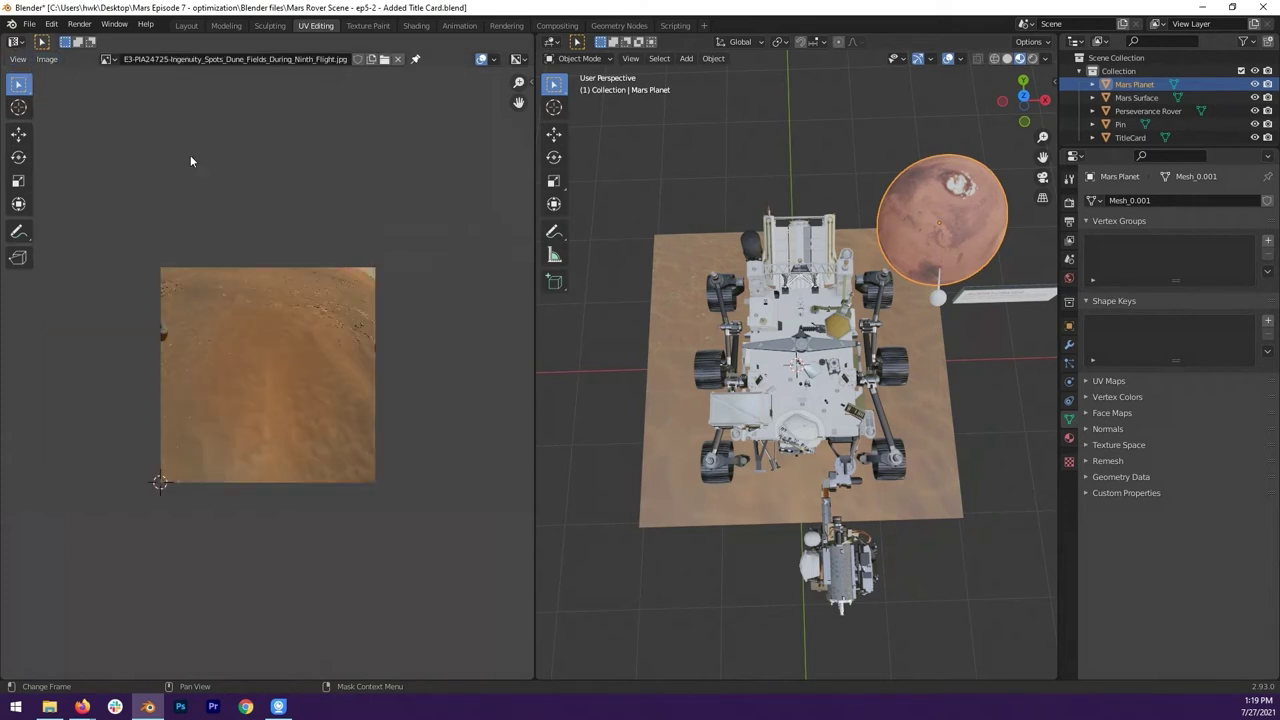
{"action": "scroll", "coordinate": [268, 435], "scroll_direction": "up", "scroll_amount": 3}
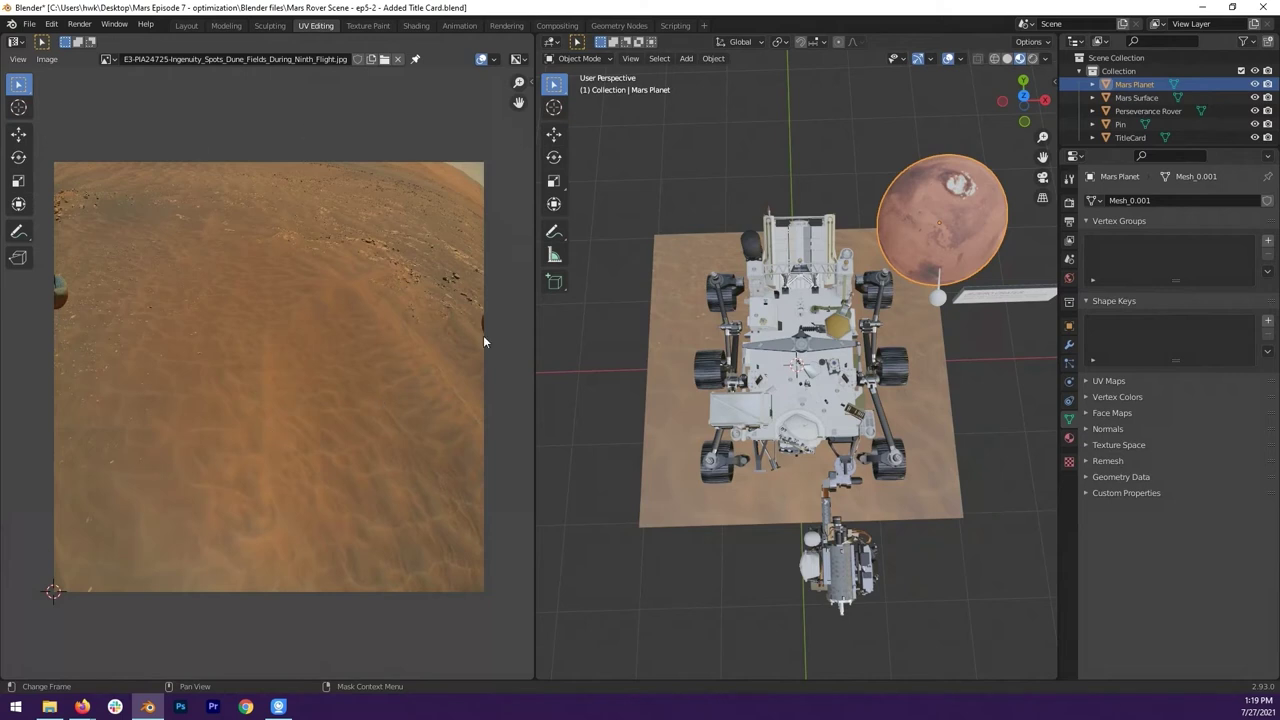
Step: Resize the Ingenuity photo to 512 × 512 pixels
{"action": "left_click", "coordinate": [47, 59]}
{"action": "left_click", "coordinate": [86, 241]}
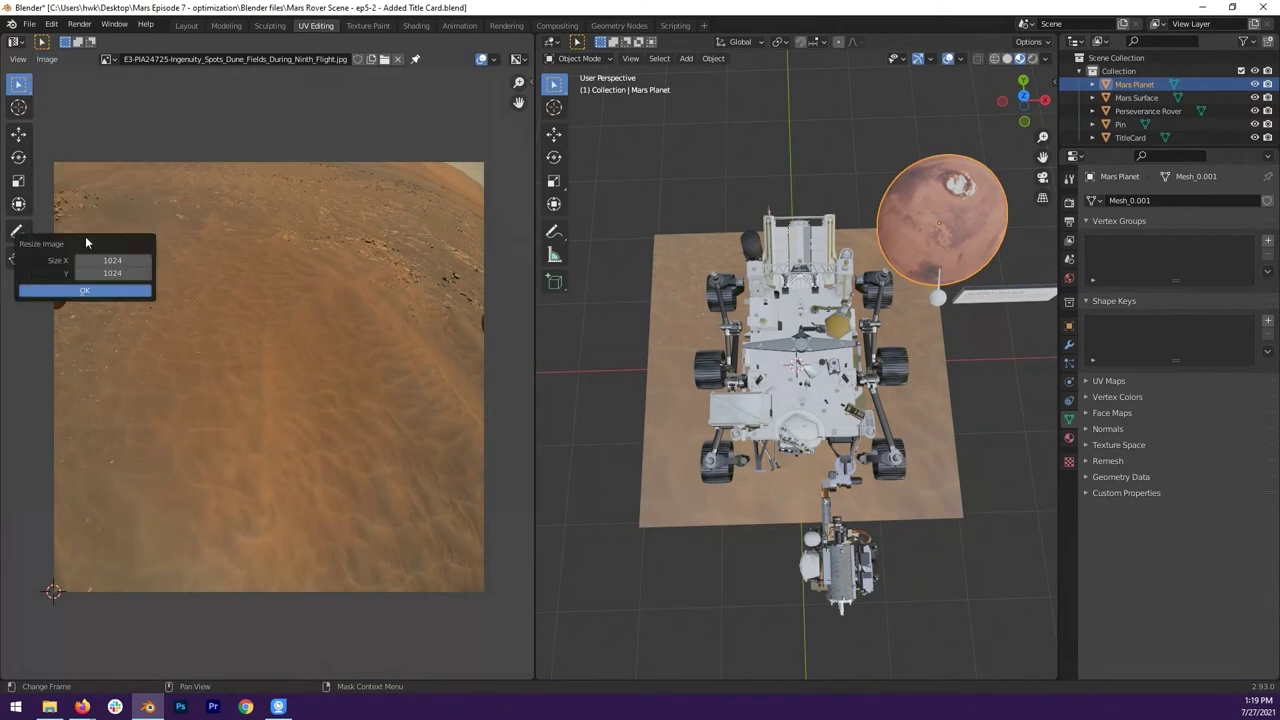
{"action": "left_click_drag", "start_coordinate": [82, 240], "coordinate": [202, 200]}
{"action": "left_click", "coordinate": [232, 221]}
{"action": "type", "text": "512"}
{"action": "key", "text": "Tab"}
{"action": "type", "text": "512"}
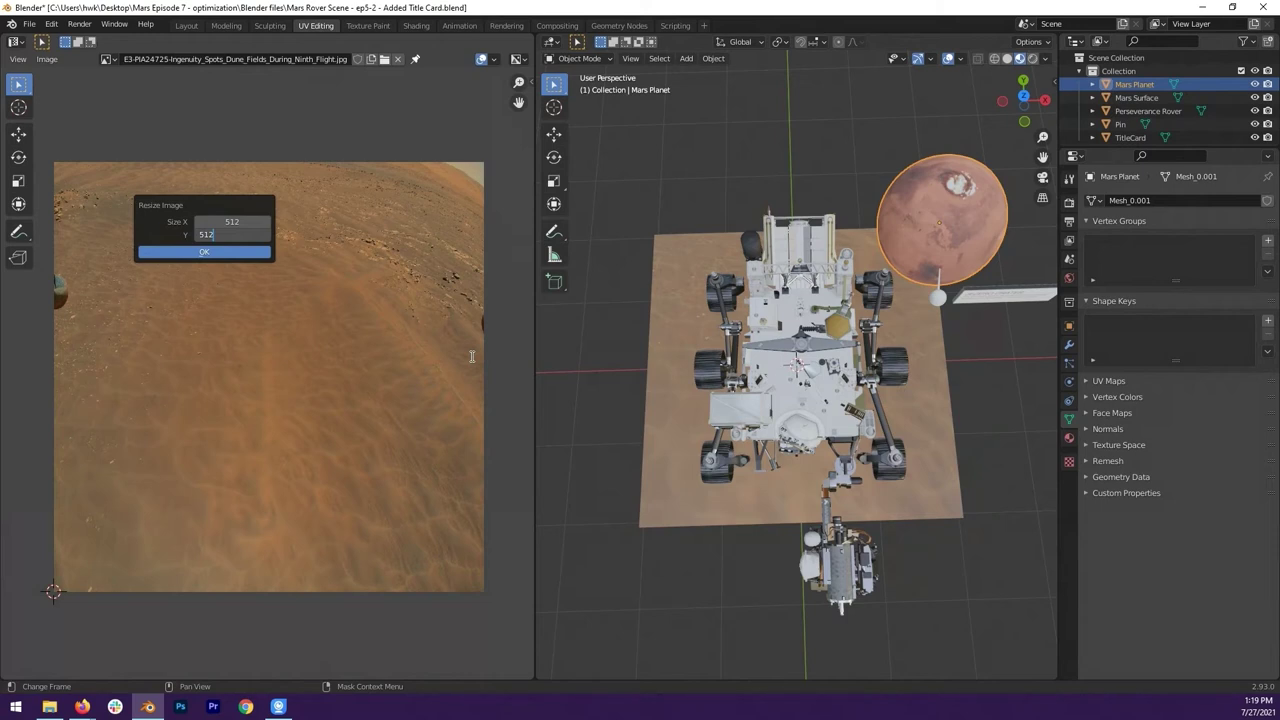
{"action": "key", "text": "Return"}
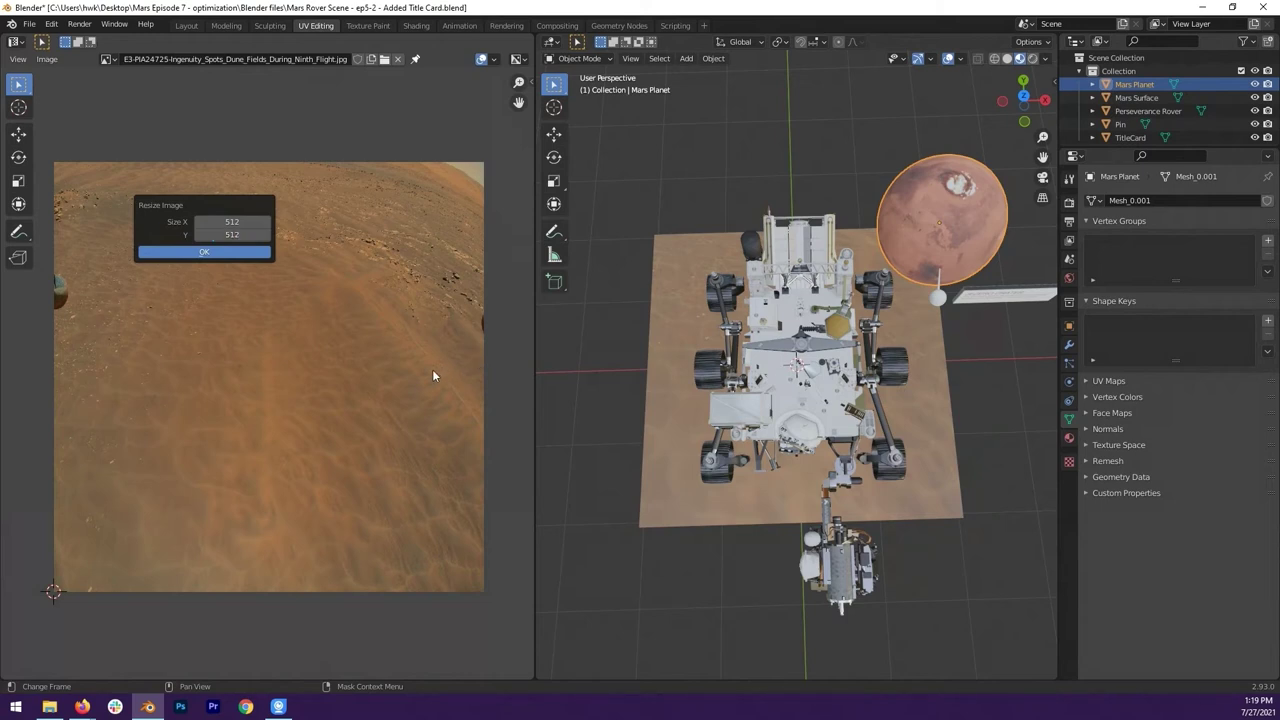
{"action": "left_click", "coordinate": [204, 251]}
{"action": "middle_click_drag", "start_coordinate": [618, 386], "coordinate": [862, 473]}
{"action": "scroll", "coordinate": [900, 470], "scroll_direction": "up", "scroll_amount": 5}
{"action": "scroll", "coordinate": [943, 472], "scroll_direction": "down", "scroll_amount": 4}
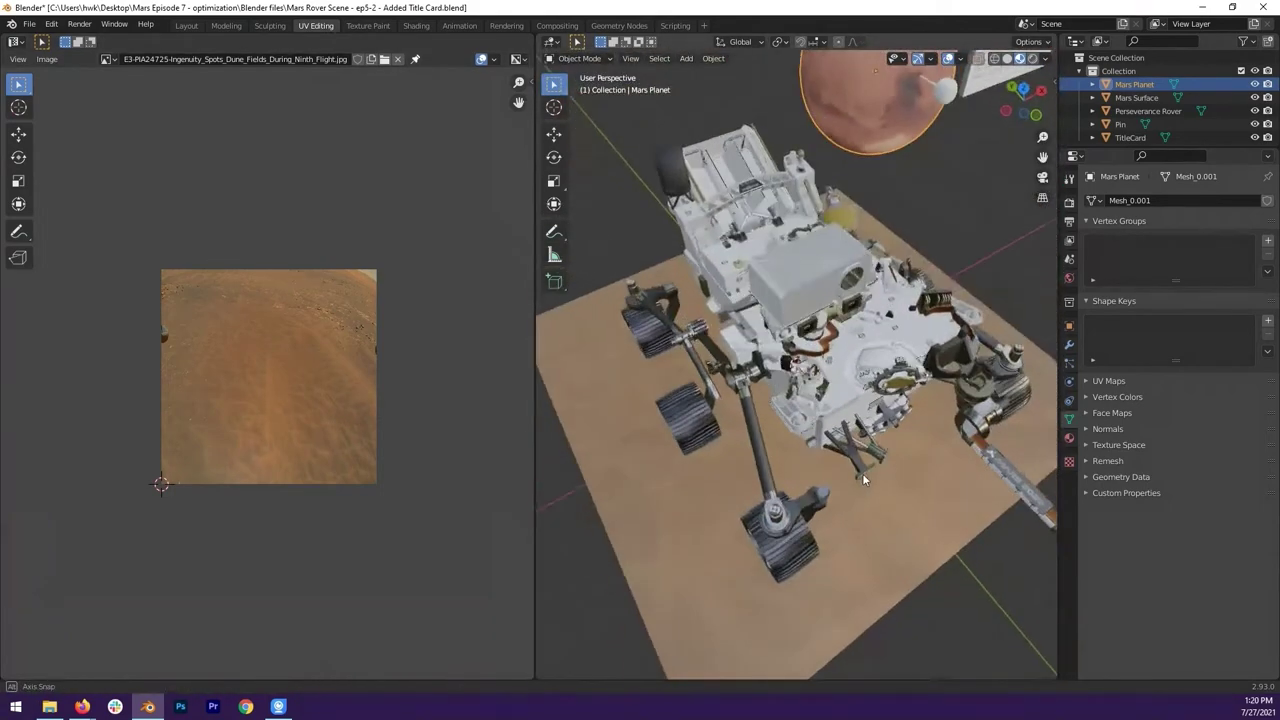
{"action": "scroll", "coordinate": [840, 476], "scroll_direction": "up", "scroll_amount": 8}
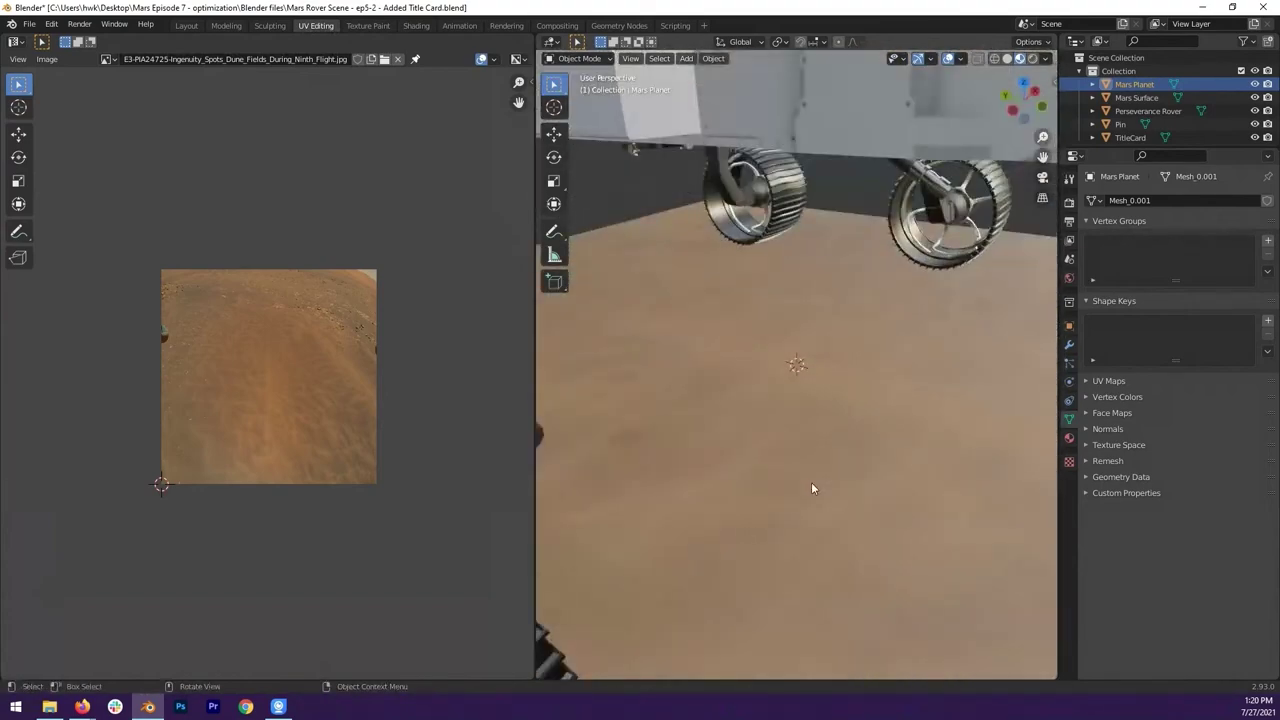
{"action": "scroll", "coordinate": [811, 488], "scroll_direction": "down", "scroll_amount": 6}
{"action": "middle_click_drag", "start_coordinate": [811, 488], "coordinate": [670, 476]}
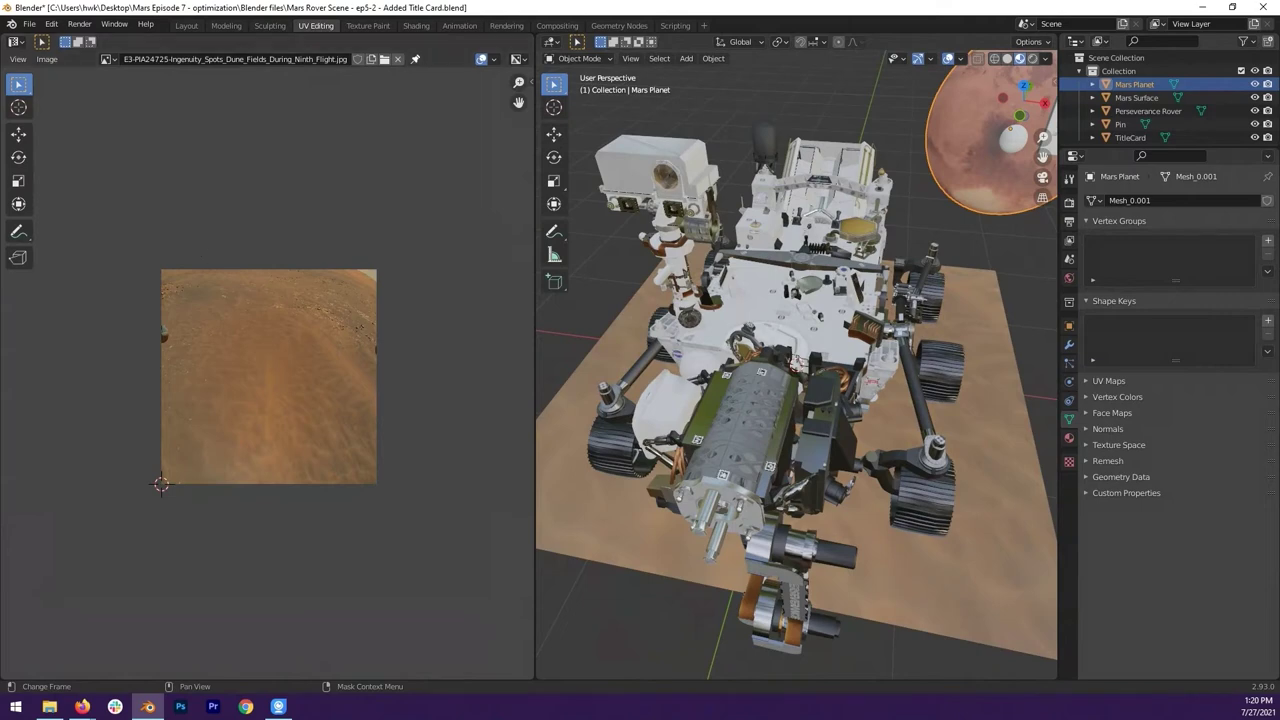
{"action": "left_click", "coordinate": [49, 60]}
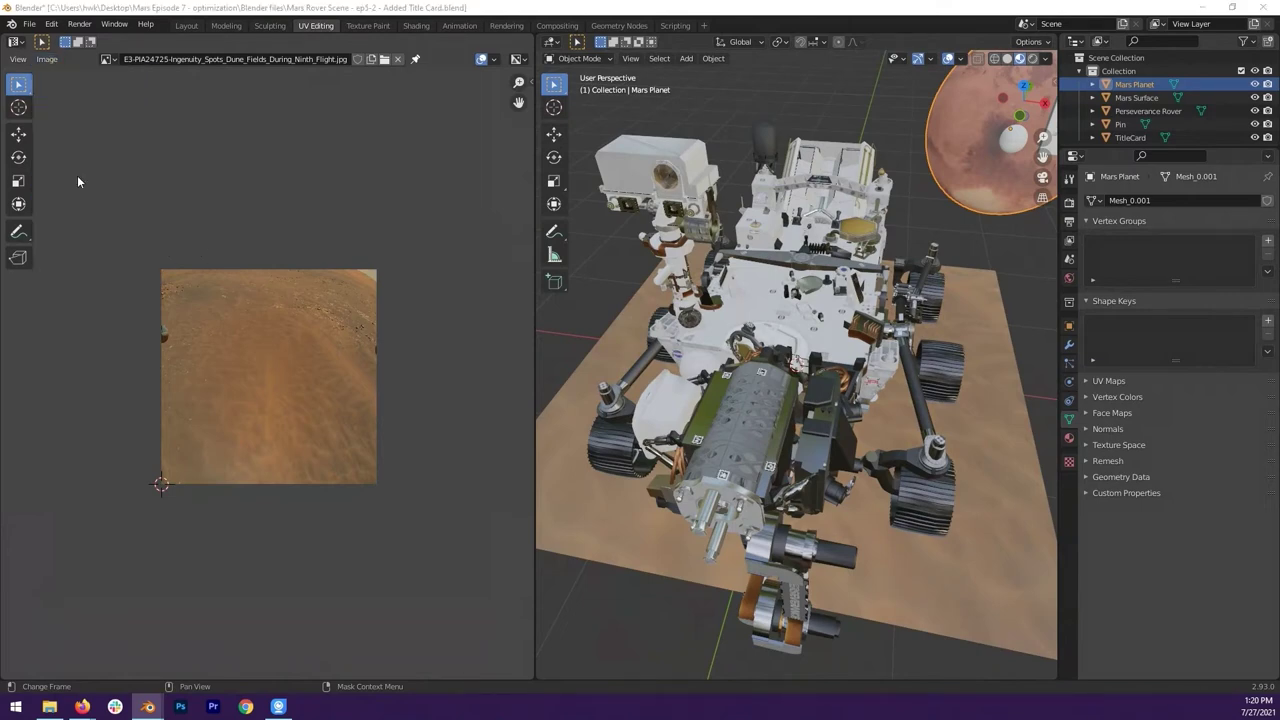
{"action": "left_click", "coordinate": [68, 179]}
Step: Set the save format to JPEG with 70% quality
{"action": "left_click", "coordinate": [982, 196]}
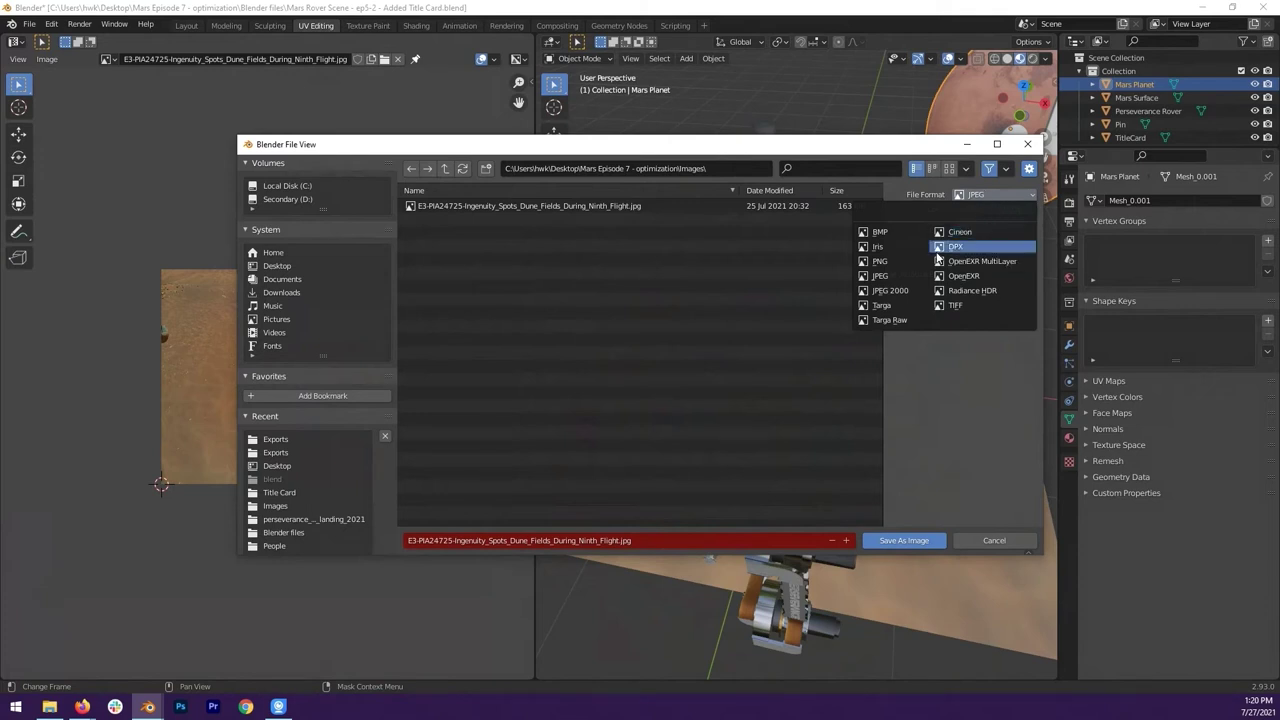
{"action": "left_click", "coordinate": [900, 279]}
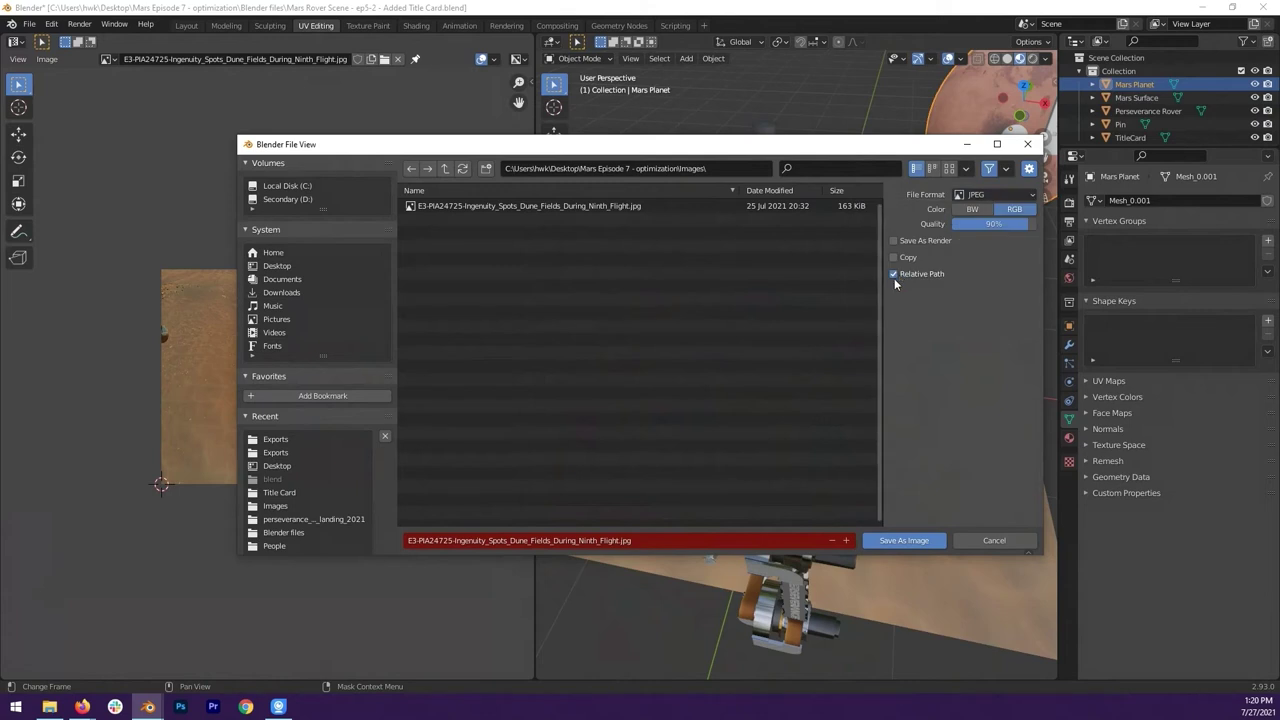
{"action": "left_click", "coordinate": [1001, 227]}
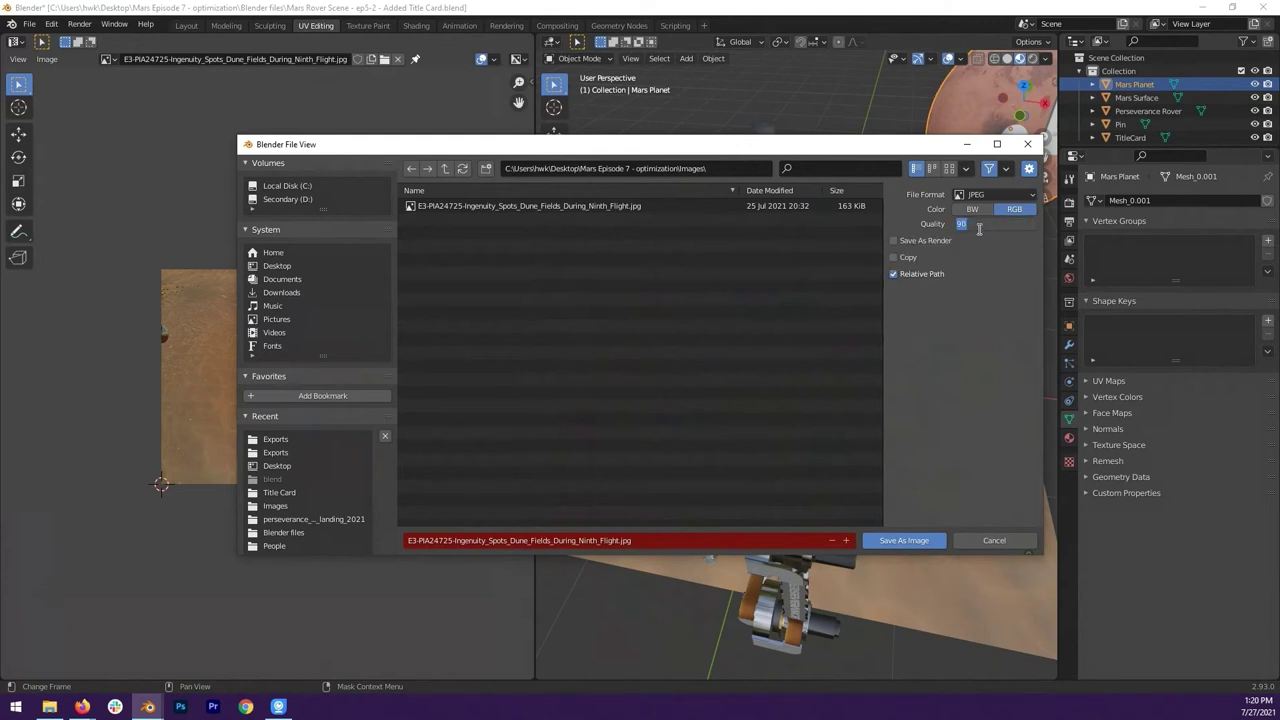
{"action": "type", "text": "70"}
{"action": "key", "text": "Return"}
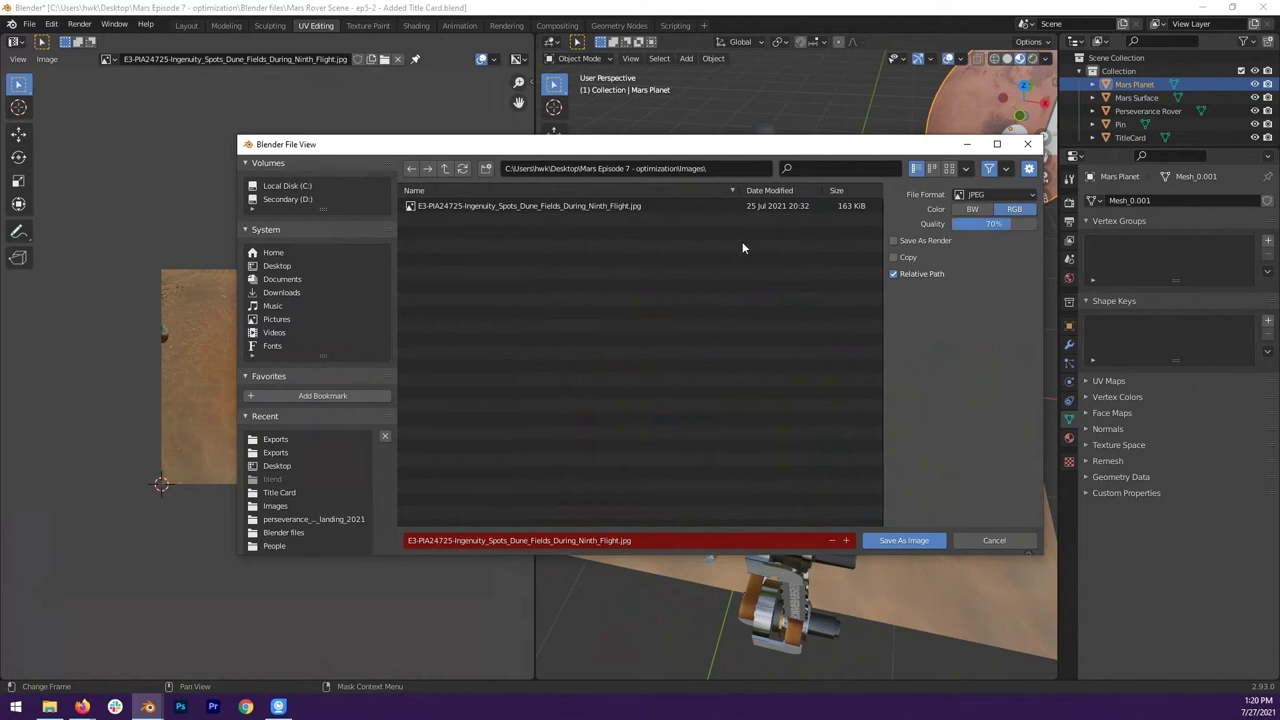
Step: Save the photo over its existing file in the Images folder
{"action": "left_click", "coordinate": [444, 170]}
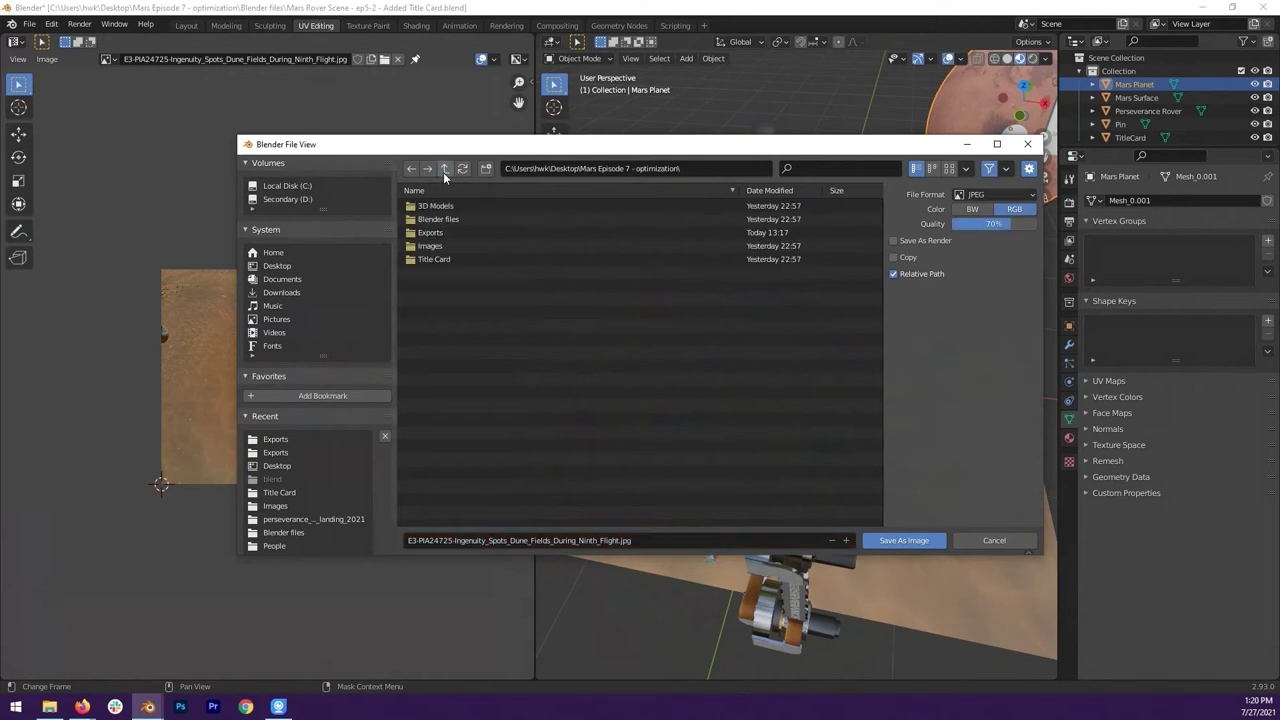
{"action": "left_click", "coordinate": [450, 246]}
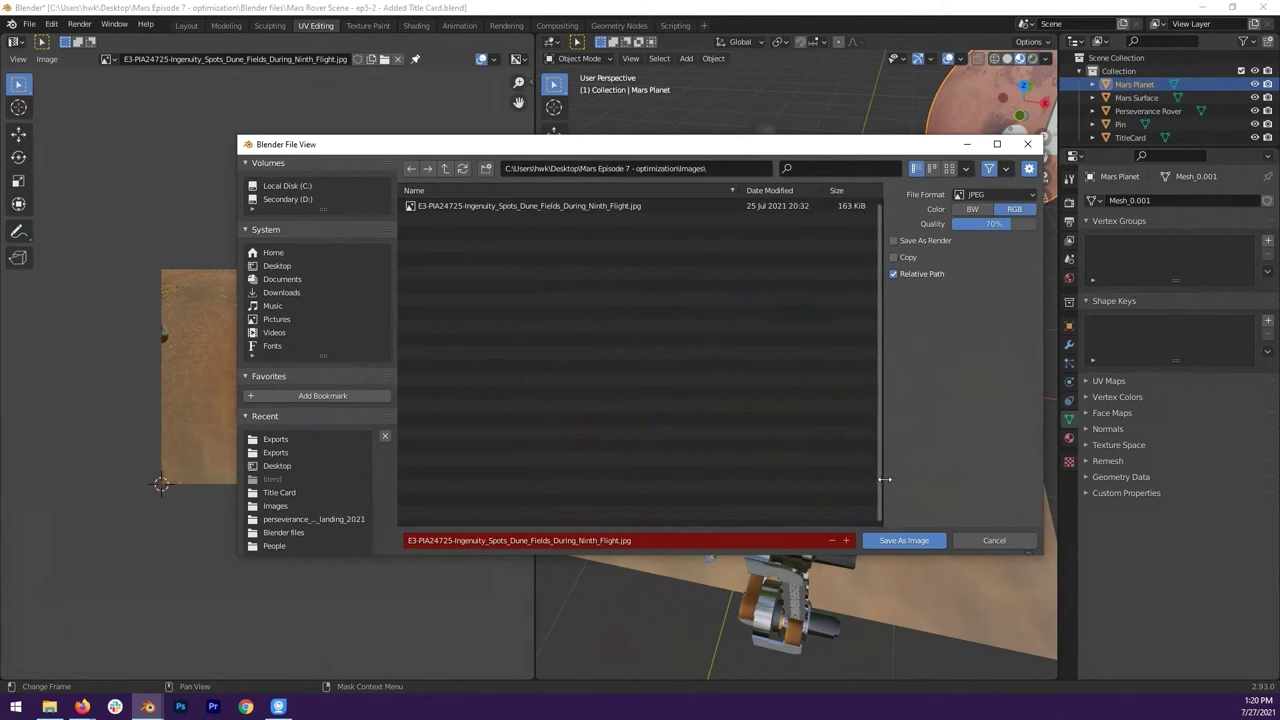
{"action": "left_click", "coordinate": [900, 540]}
{"action": "left_click", "coordinate": [49, 707]}
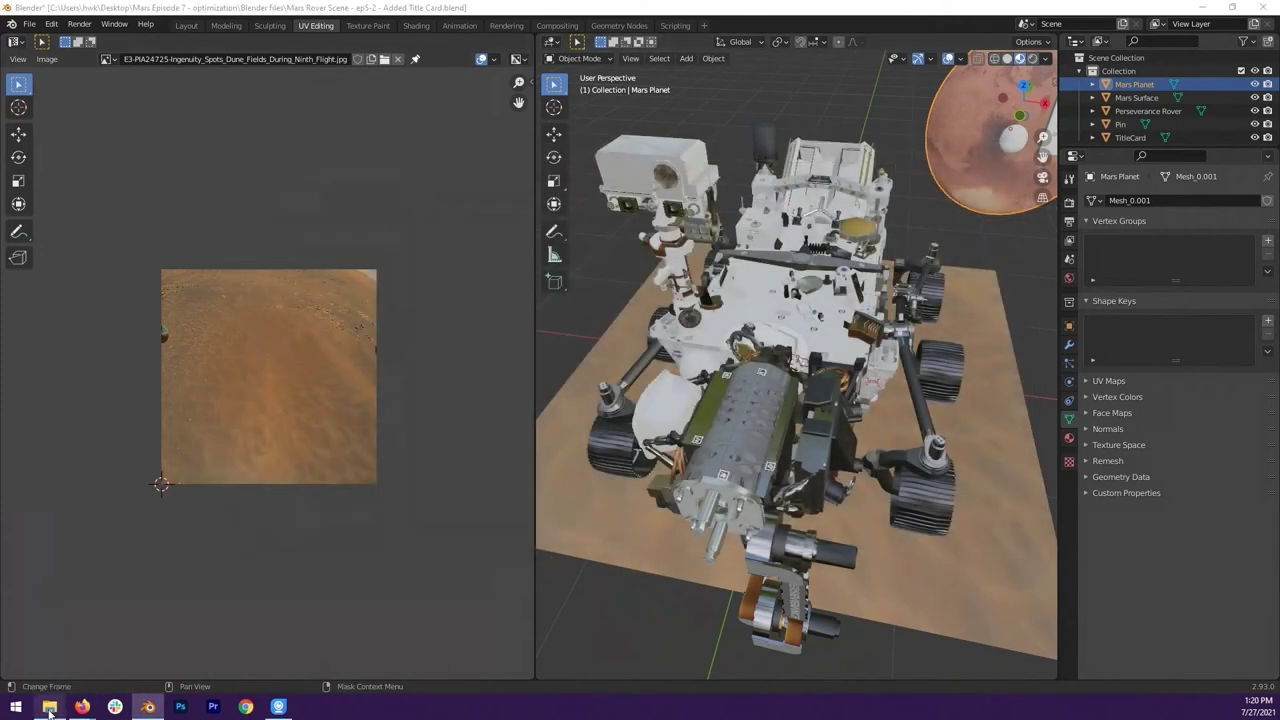
{"action": "left_click", "coordinate": [395, 249]}
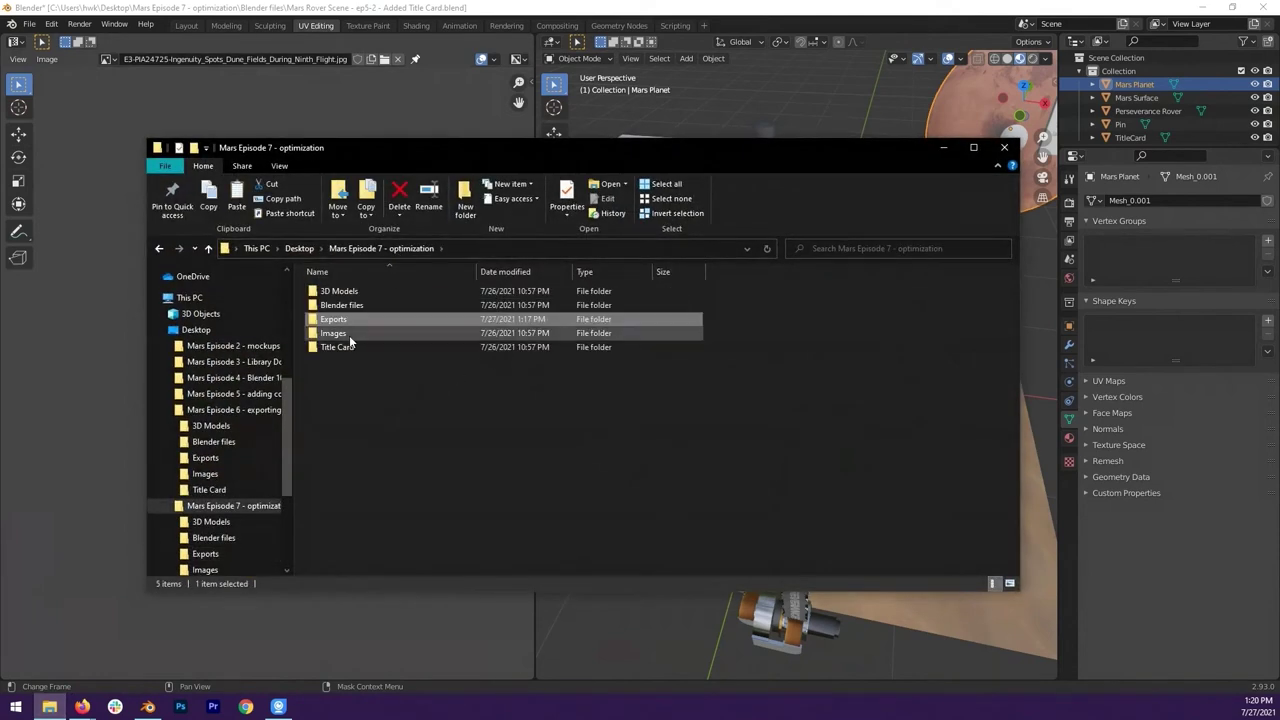
{"action": "double_click", "coordinate": [349, 335]}
{"action": "left_click", "coordinate": [352, 368]}
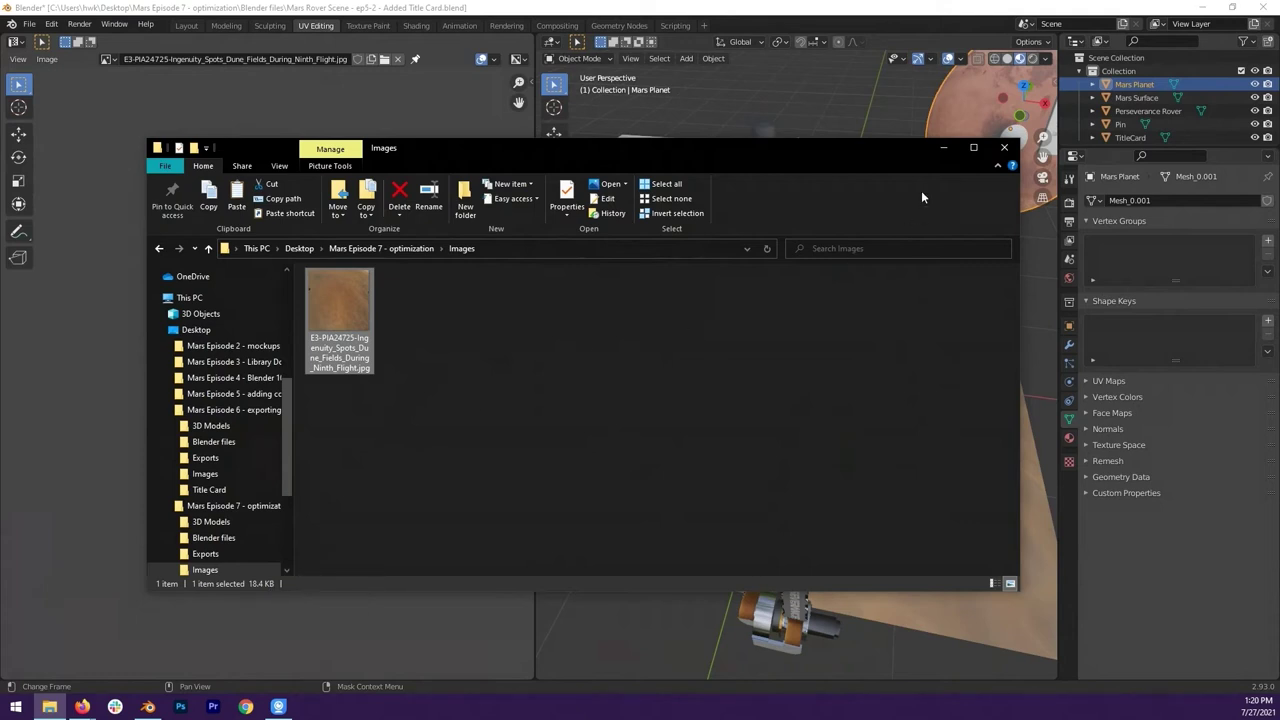
{"action": "left_click", "coordinate": [943, 147]}
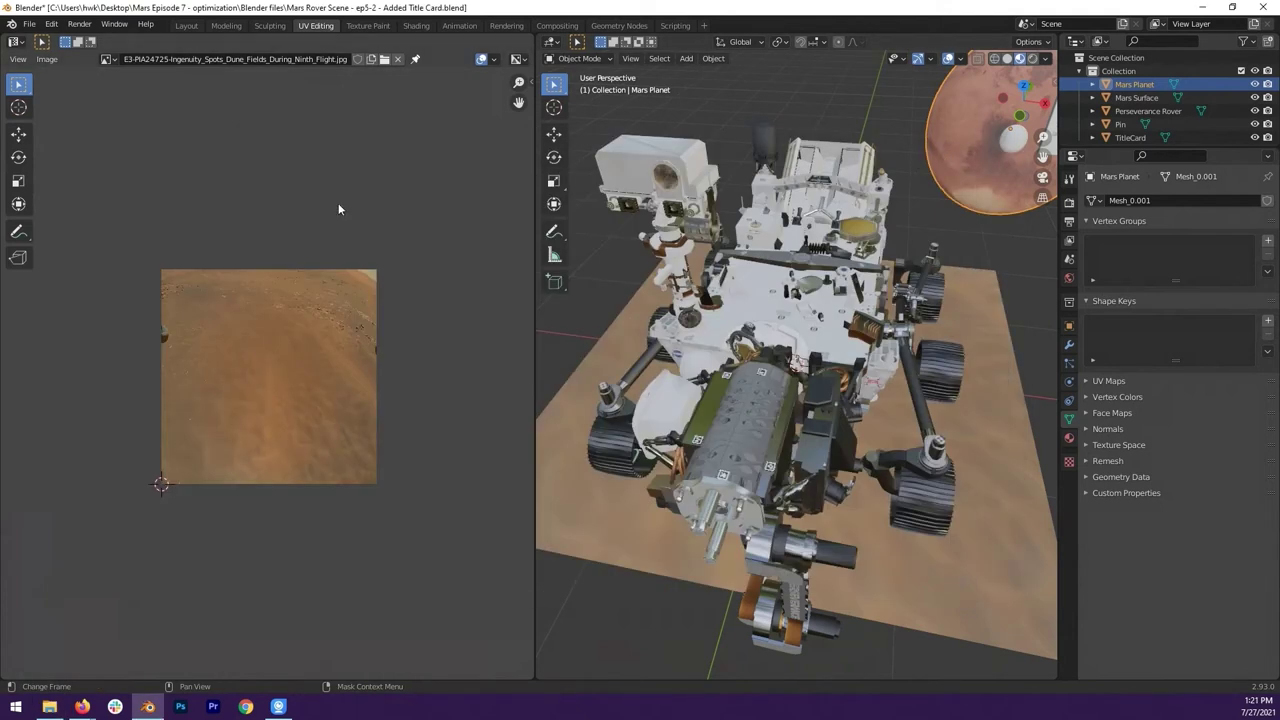